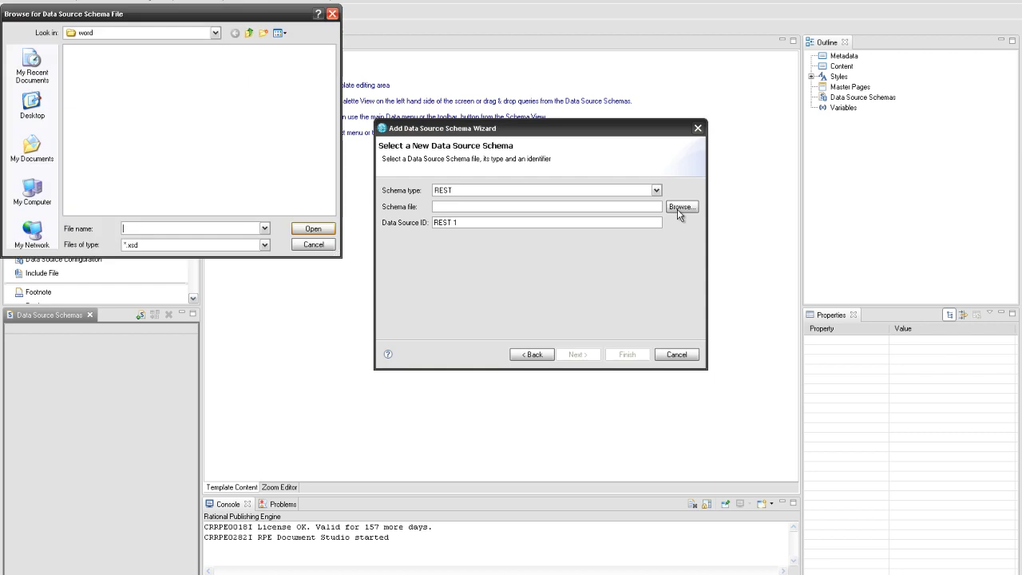
# Choose Rhapsody_schema.xsd from Z:\reporting_arena\templates\Rhapsody as the schema file for the REST data source
pyautogui.click(56, 193)
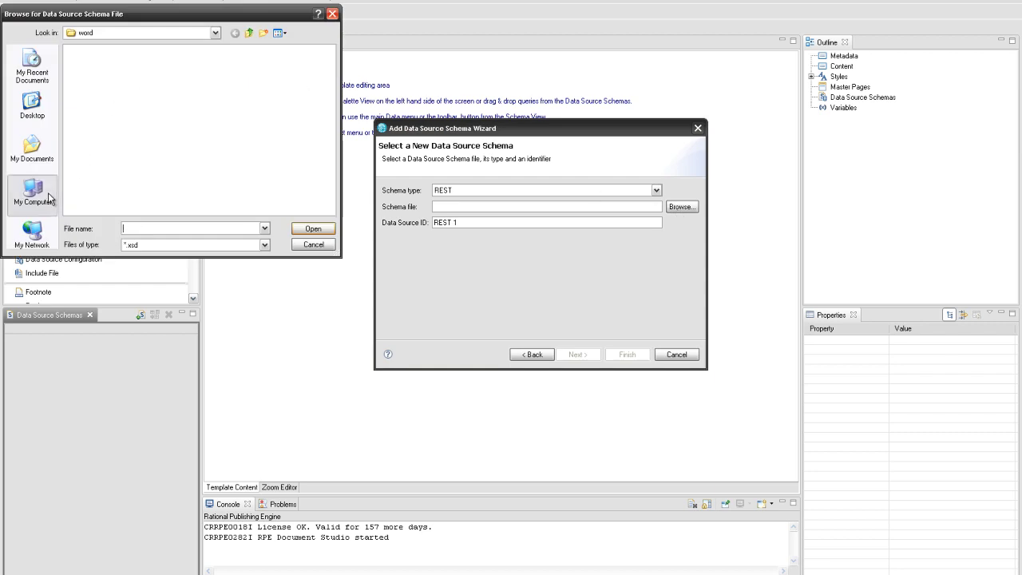
pyautogui.doubleClick(106, 104)
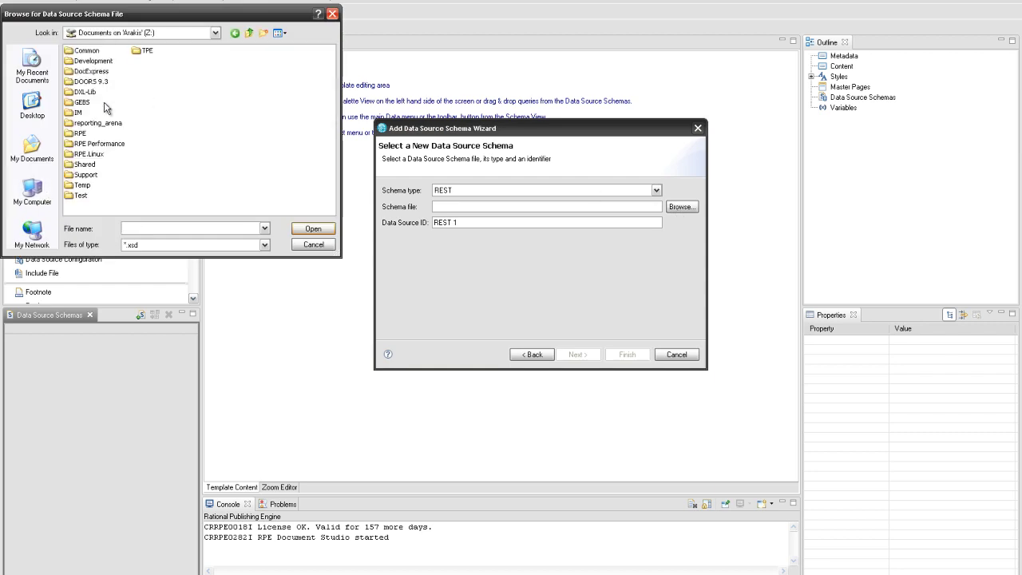
pyautogui.doubleClick(90, 124)
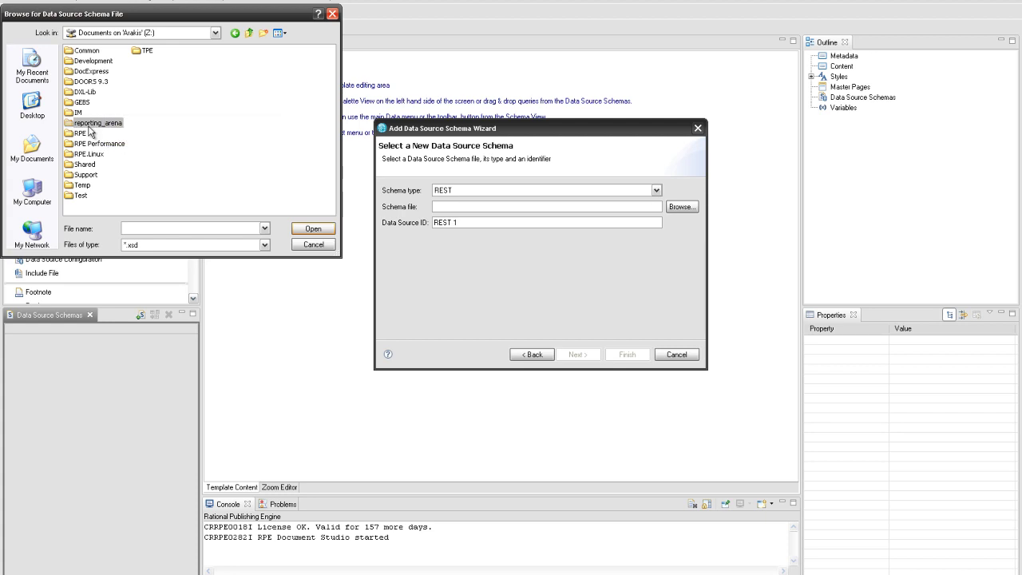
pyautogui.doubleClick(86, 51)
pyautogui.doubleClick(84, 52)
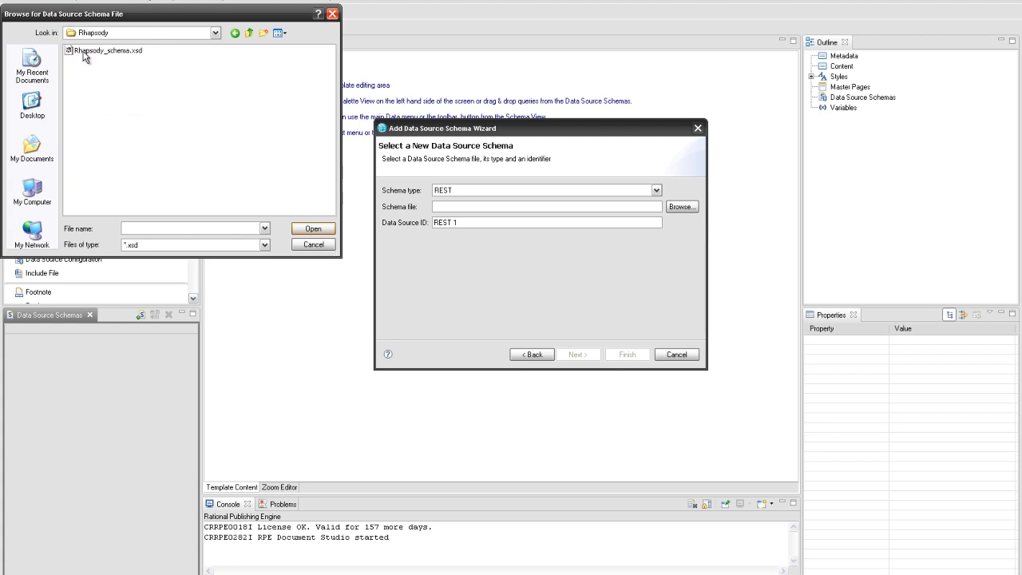
pyautogui.doubleClick(107, 51)
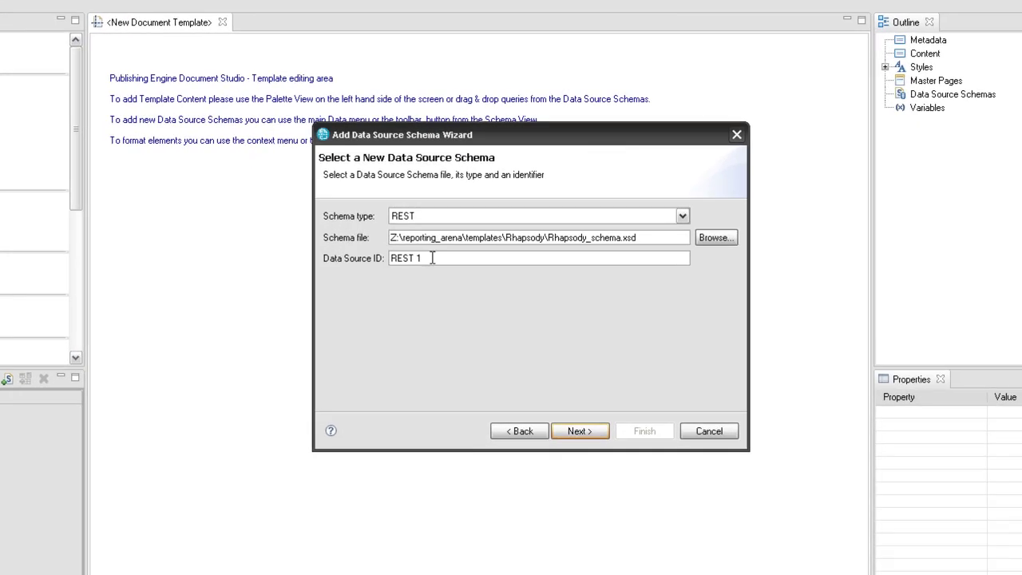
# Finish adding the schema with the data source ID Rhapsody_ds, and expand its Projects and Project nodes
pyautogui.click(465, 222)
pyautogui.tripleClick(431, 258)
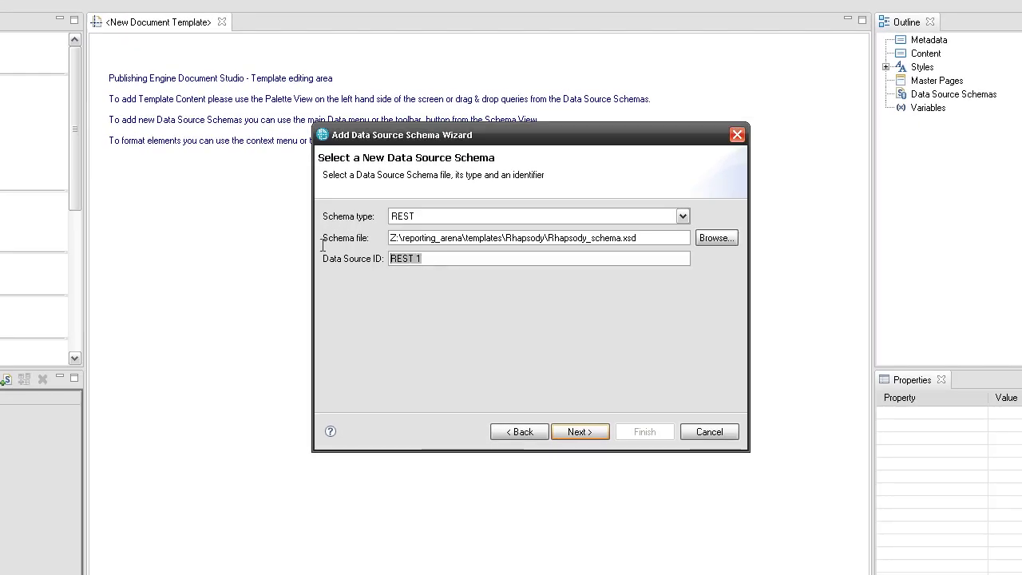
pyautogui.write('Rhapsody_ds')
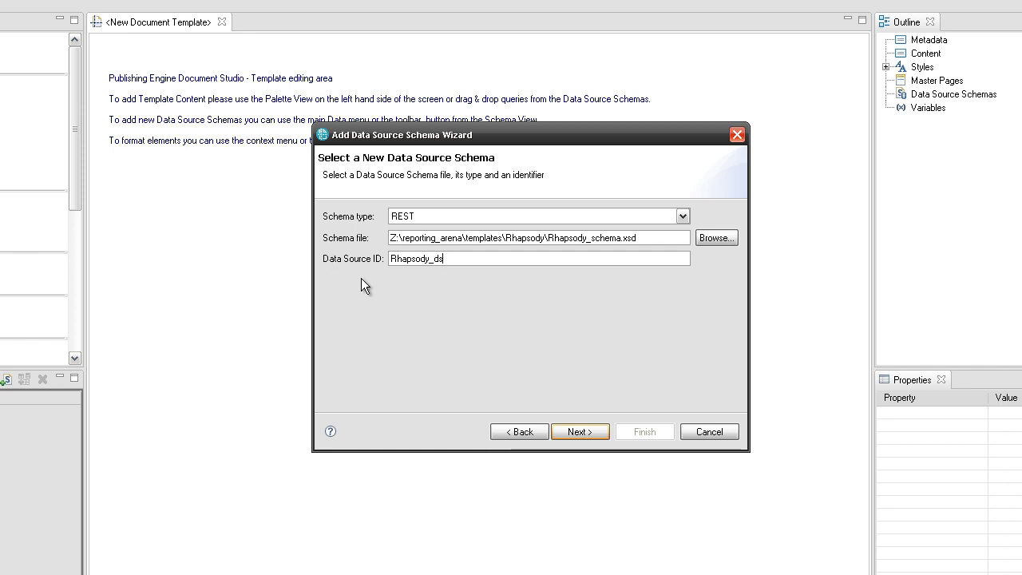
pyautogui.click(567, 431)
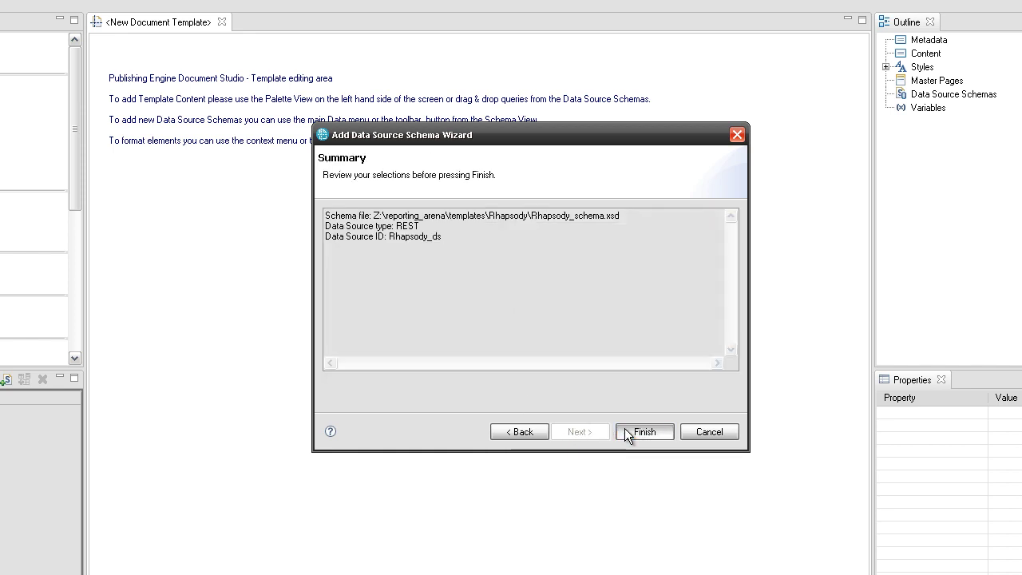
pyautogui.click(627, 432)
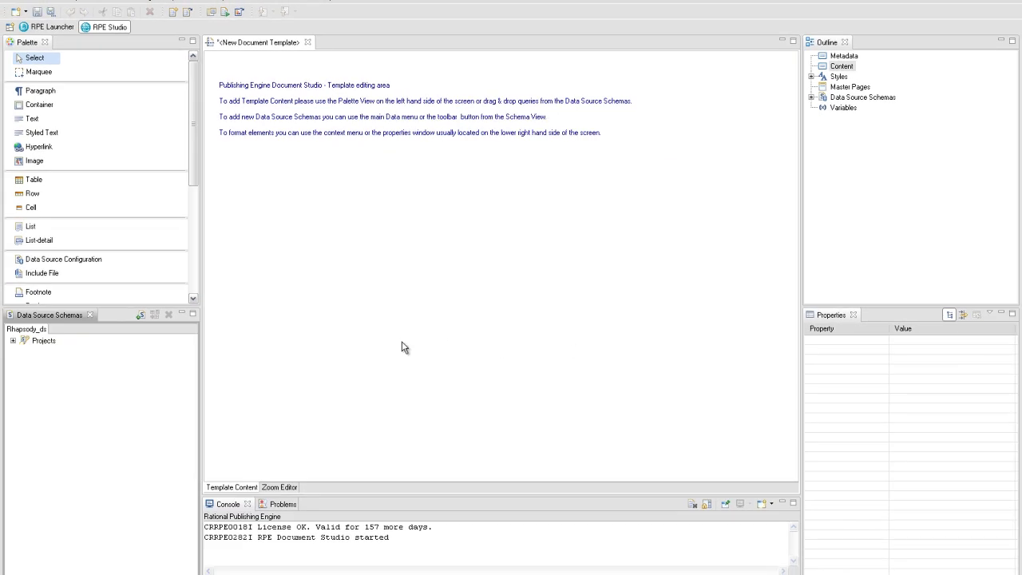
pyautogui.click(13, 341)
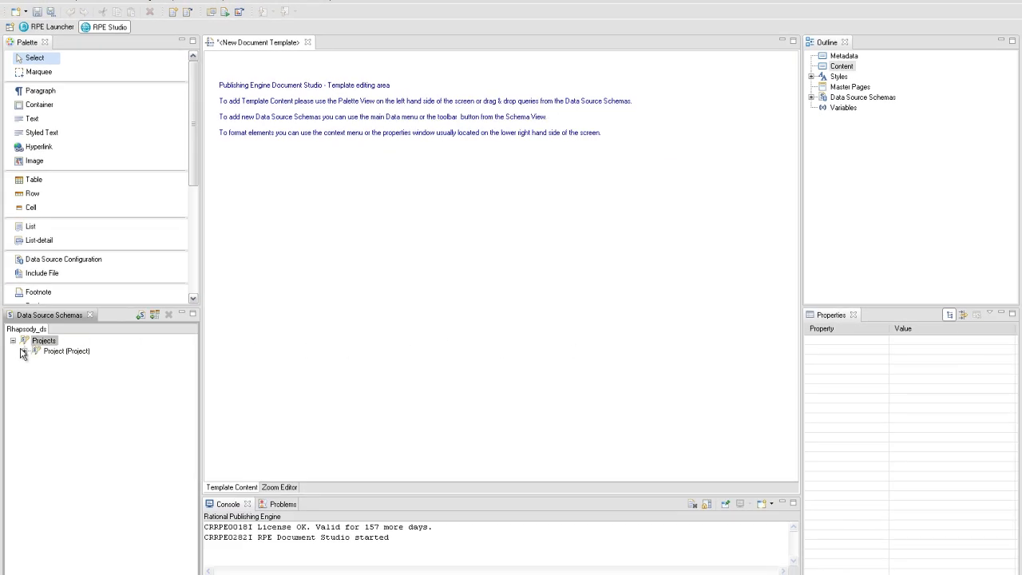
pyautogui.click(24, 351)
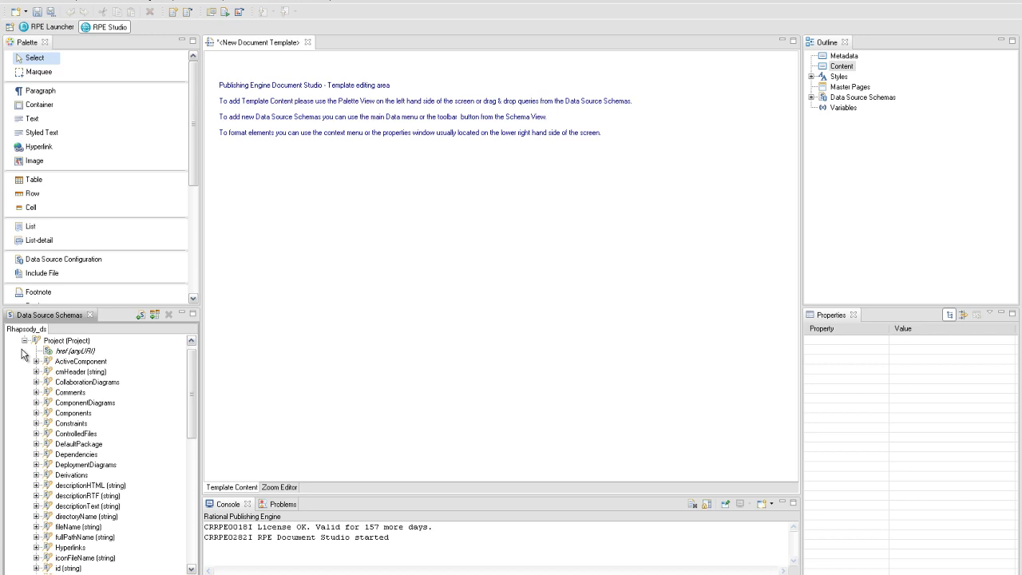
# Create a template variable named extractUseCases with external access
pyautogui.rightClick(833, 111)
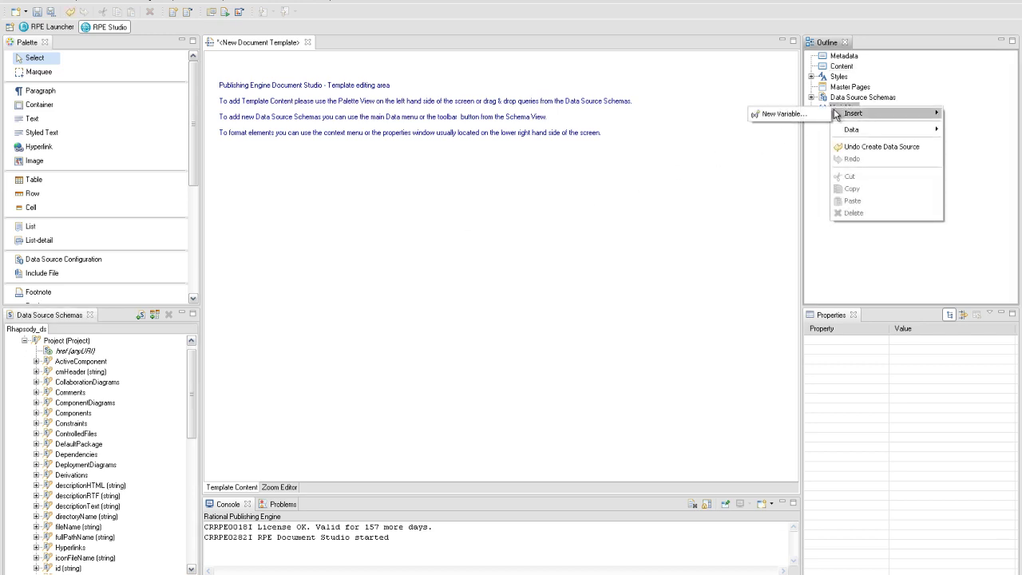
pyautogui.click(822, 114)
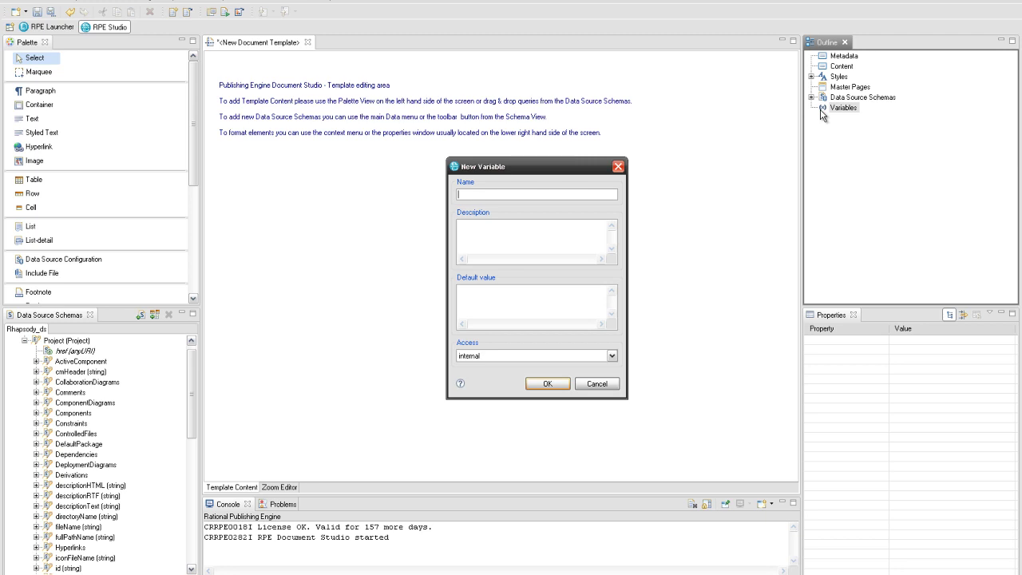
pyautogui.write('extractUseCases')
pyautogui.click(612, 356)
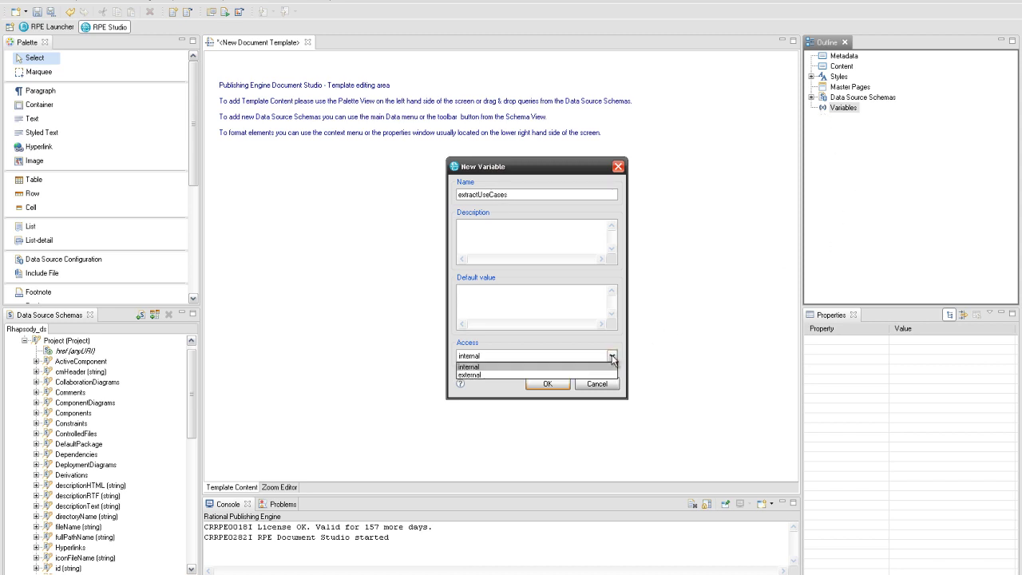
pyautogui.click(603, 375)
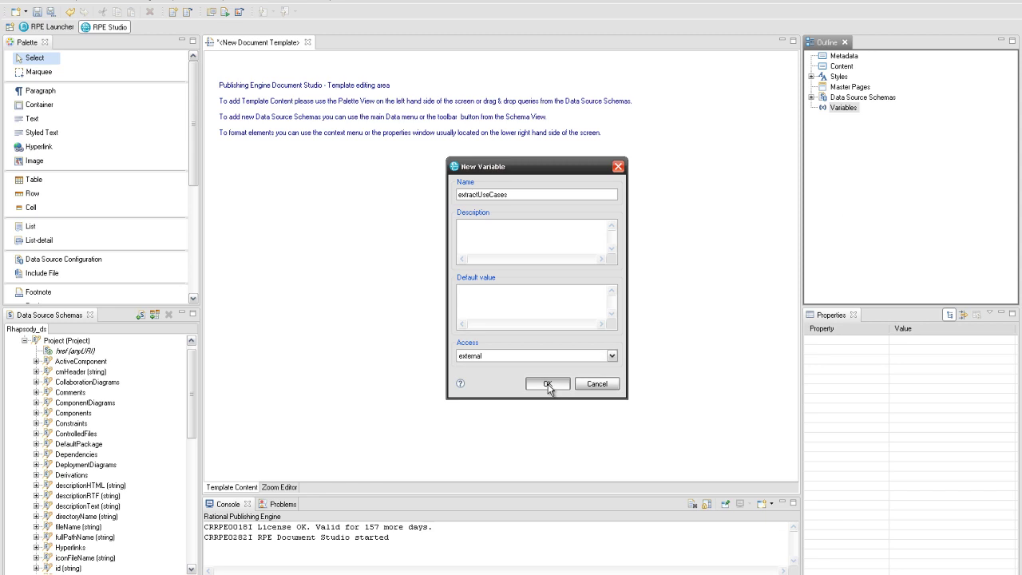
pyautogui.click(547, 384)
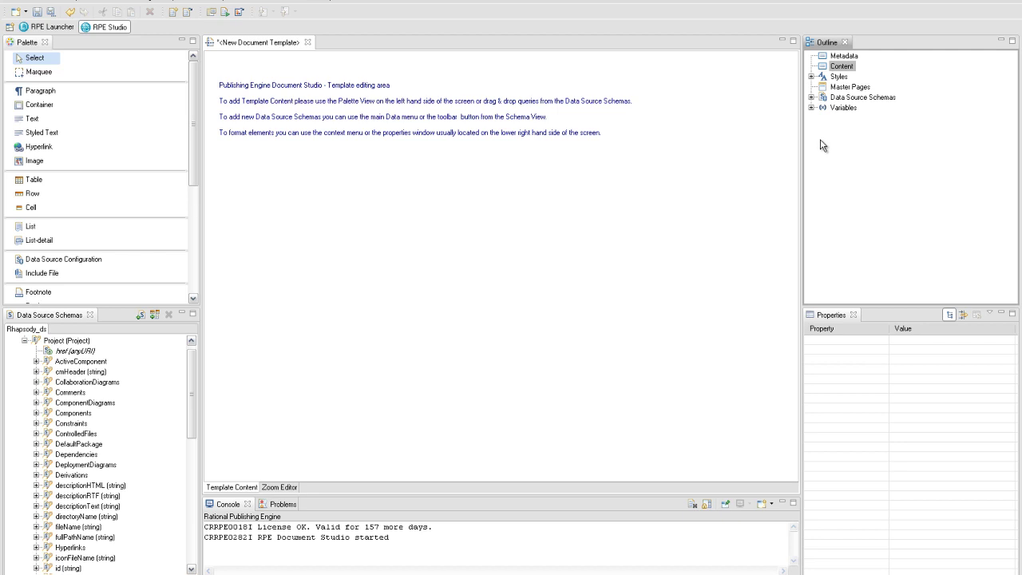
# Add a second variable named extractUseCaseDiagrams with external access
pyautogui.click(811, 107)
pyautogui.rightClick(832, 113)
pyautogui.moveTo(858, 113)
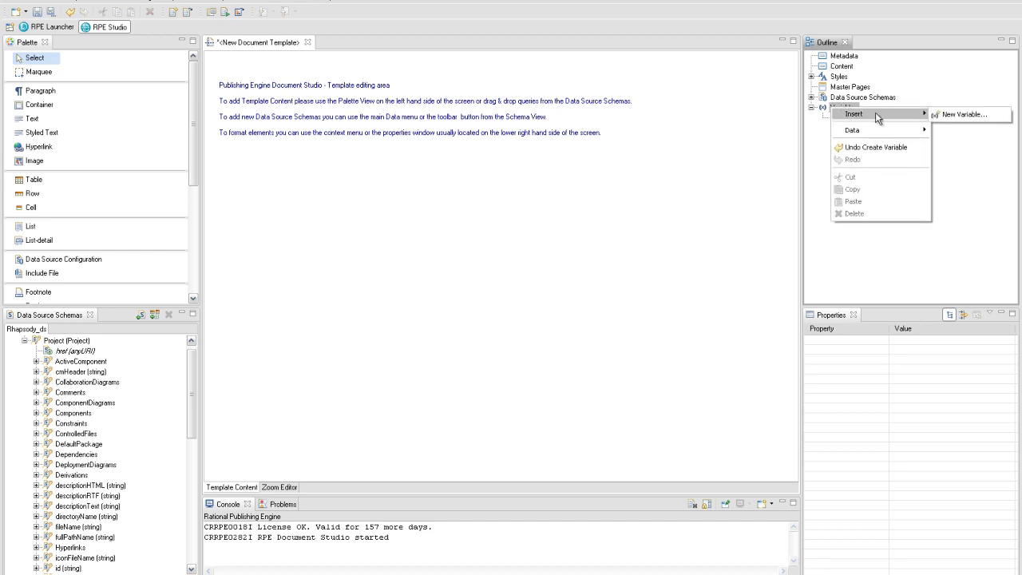
pyautogui.click(947, 116)
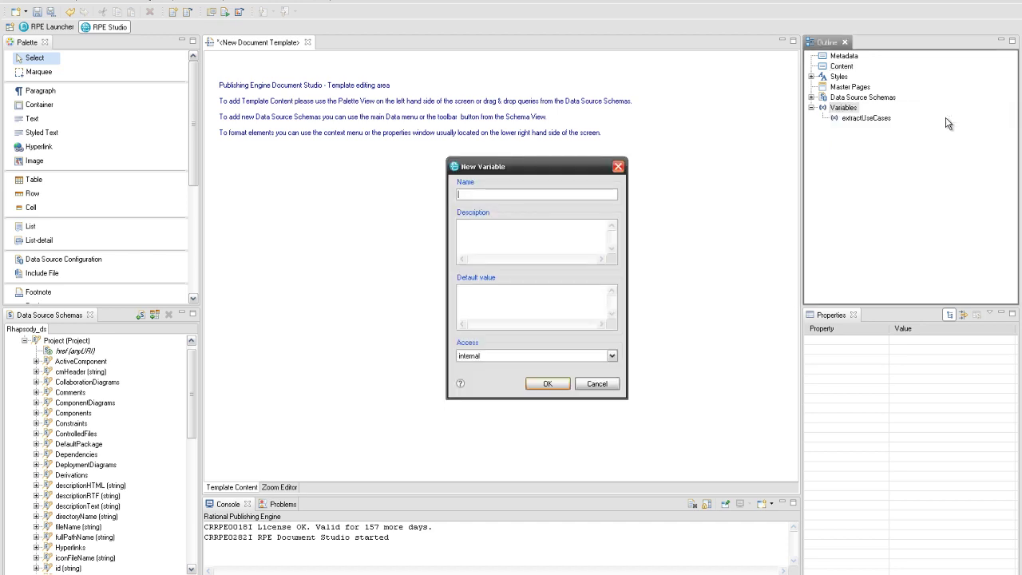
pyautogui.write('extractUseCaseDiagrams')
pyautogui.click(612, 355)
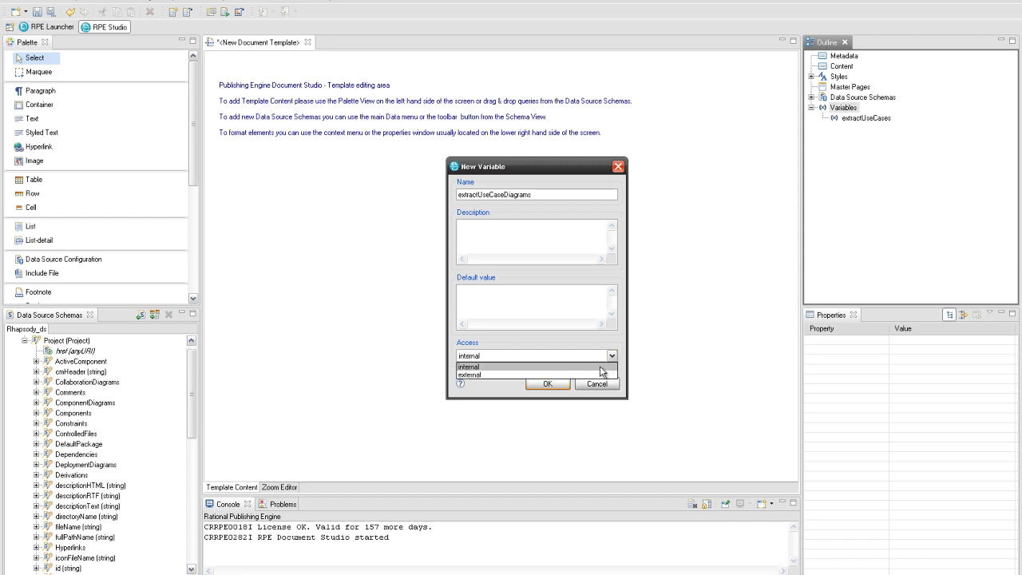
pyautogui.click(589, 375)
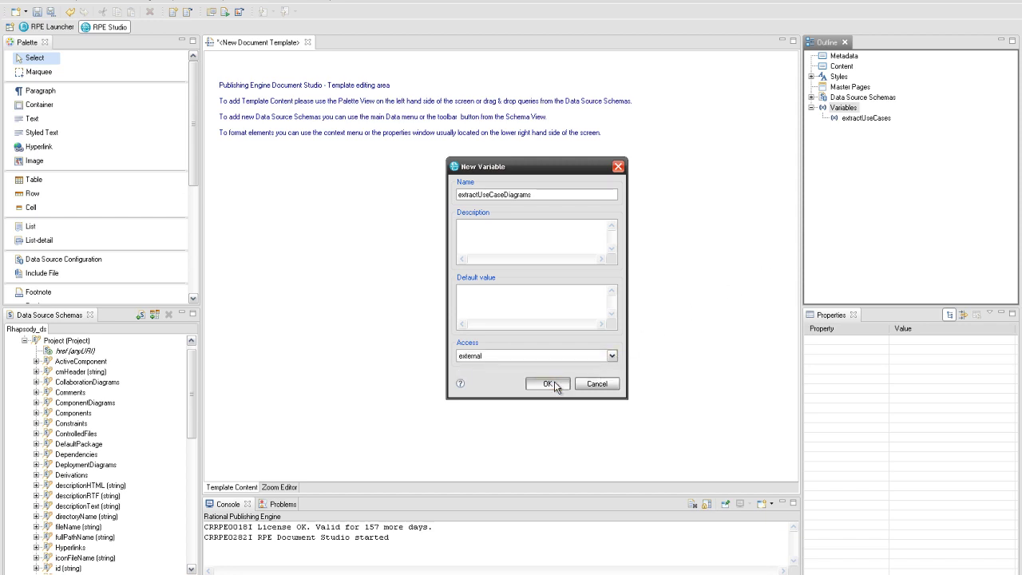
pyautogui.click(547, 384)
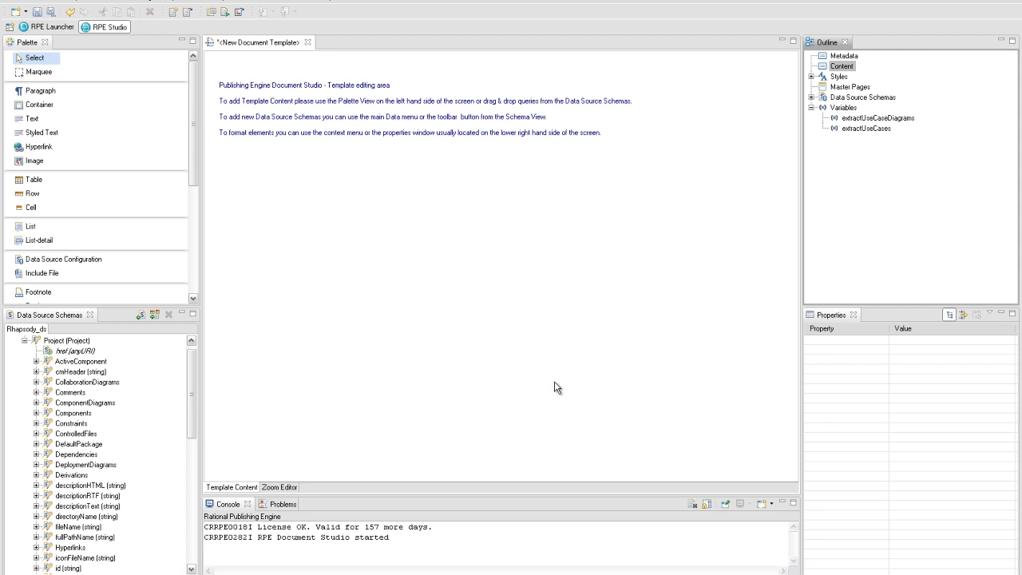
# Add an extractSequenceDiagrams variable to the template and make its access external
pyautogui.rightClick(838, 109)
pyautogui.moveTo(850, 117)
pyautogui.click(955, 120)
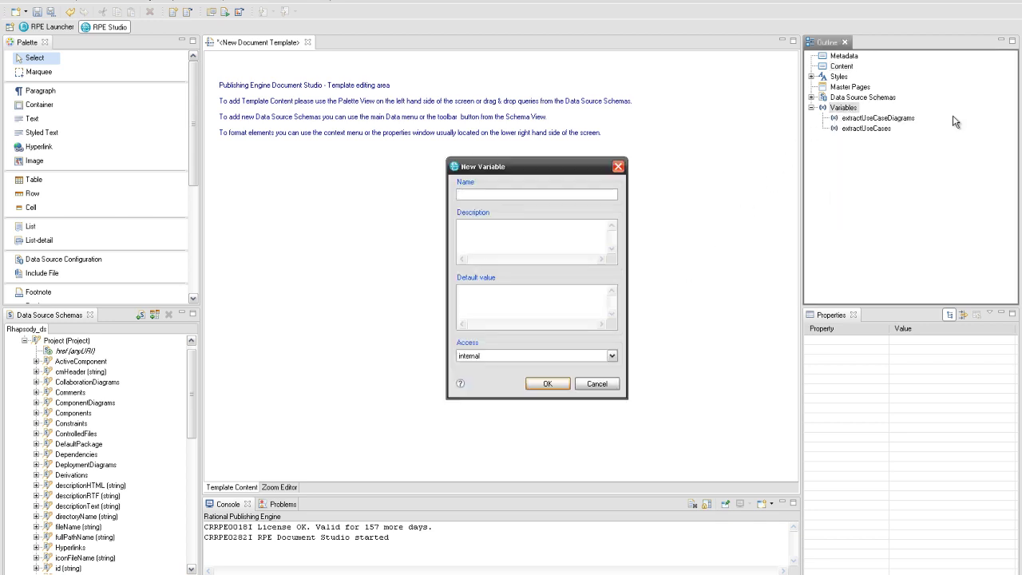
pyautogui.write('extractSequenceDiagrams')
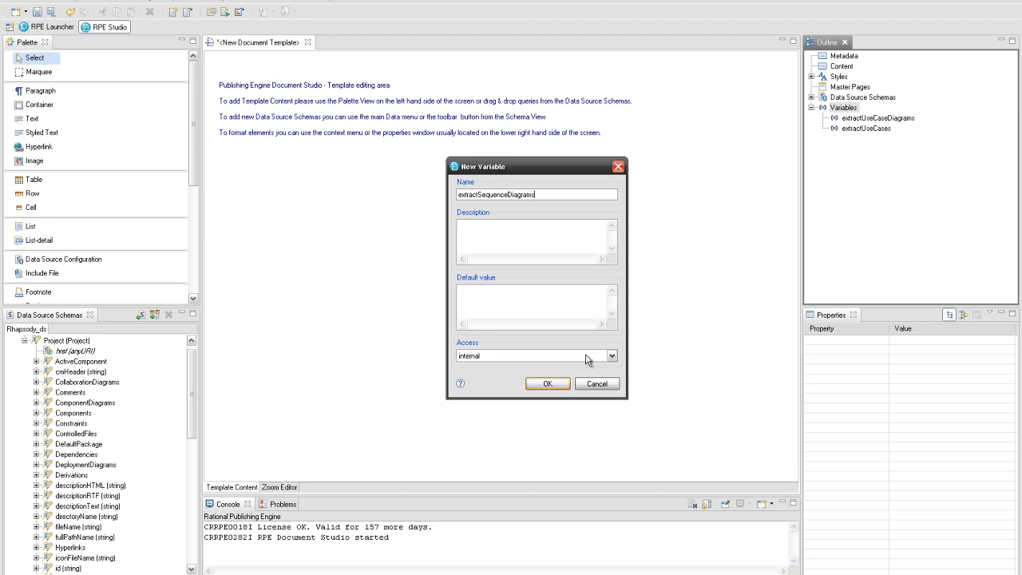
pyautogui.click(570, 357)
pyautogui.click(559, 375)
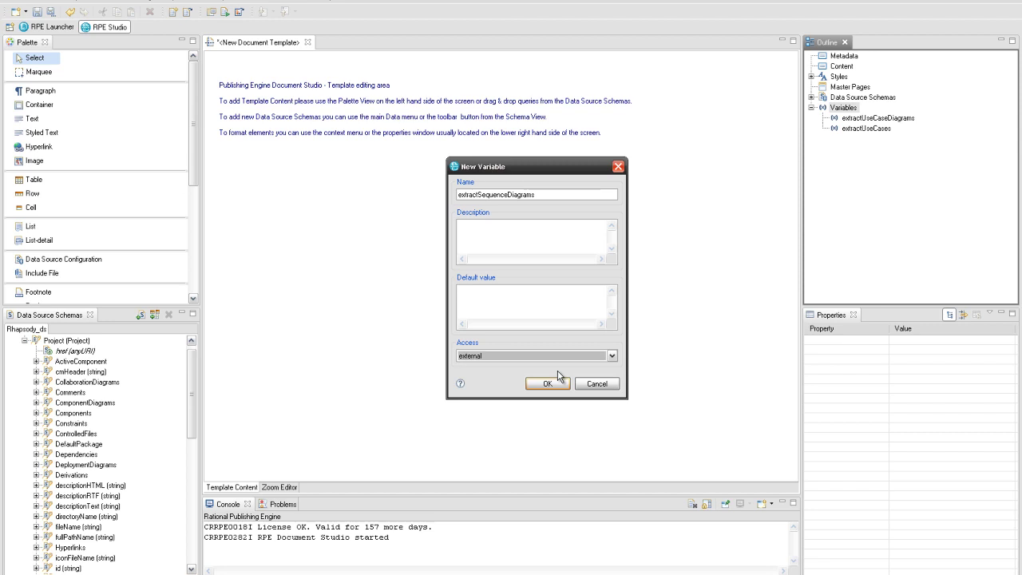
pyautogui.click(557, 383)
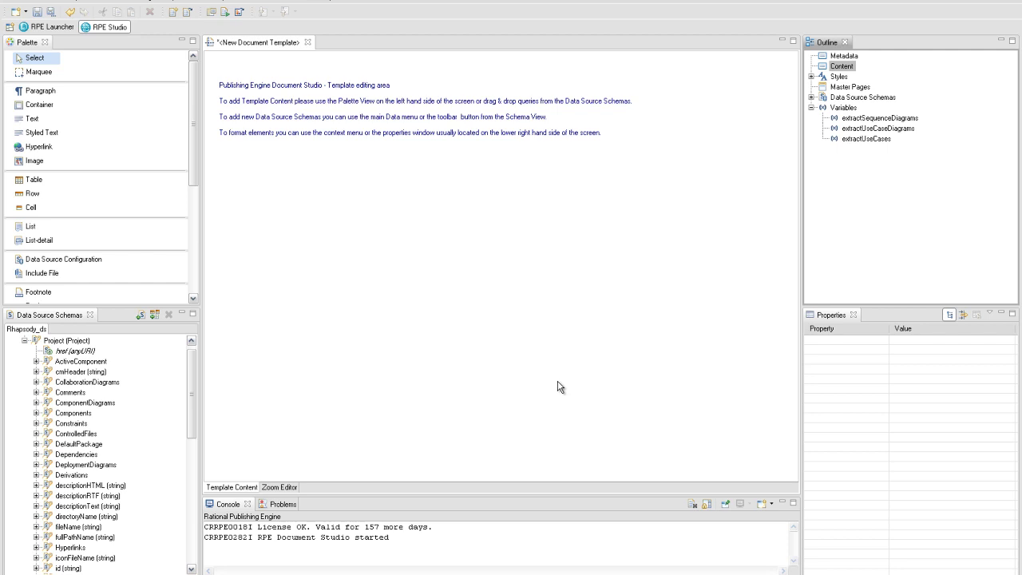
# Add an extractModelElements variable to the template with its access set to external
pyautogui.rightClick(833, 108)
pyautogui.moveTo(843, 117)
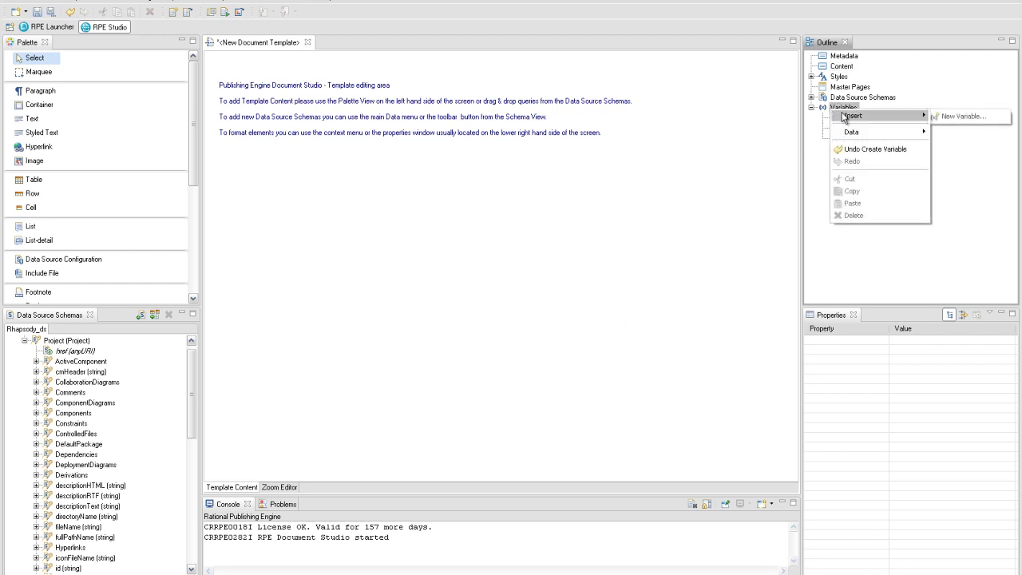
pyautogui.click(938, 116)
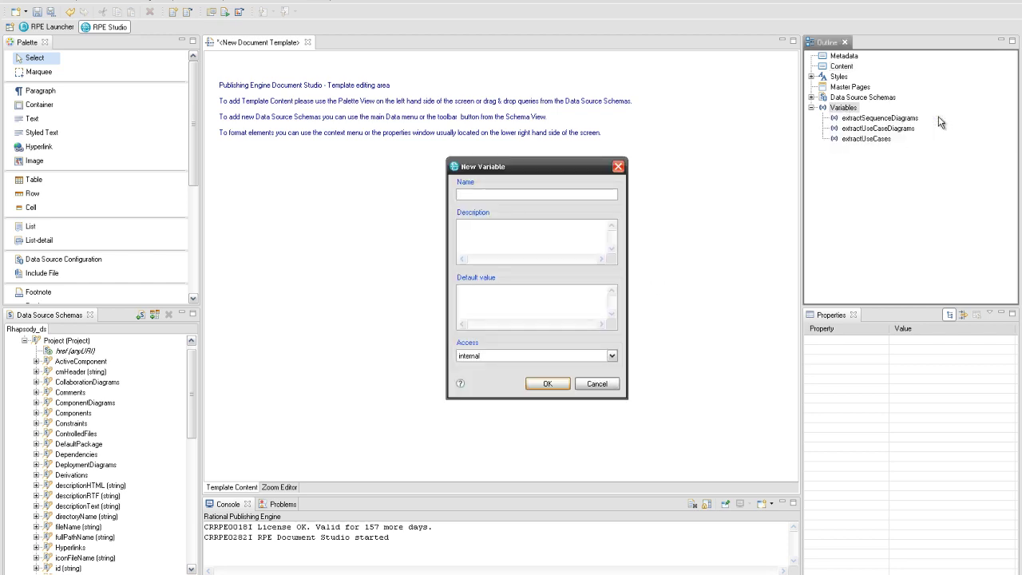
pyautogui.write('extractModelElements')
pyautogui.click(611, 356)
pyautogui.click(584, 374)
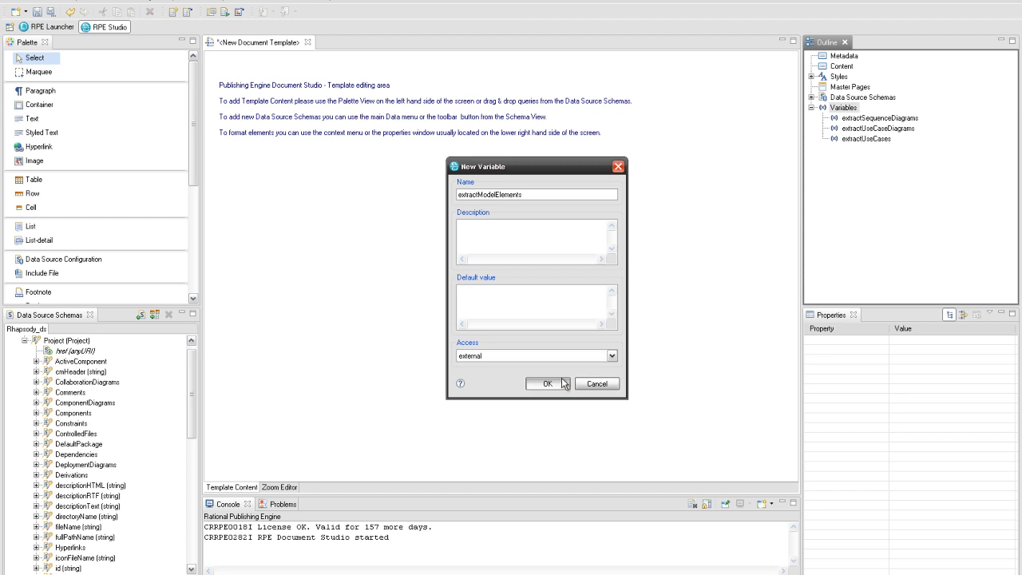
pyautogui.click(563, 383)
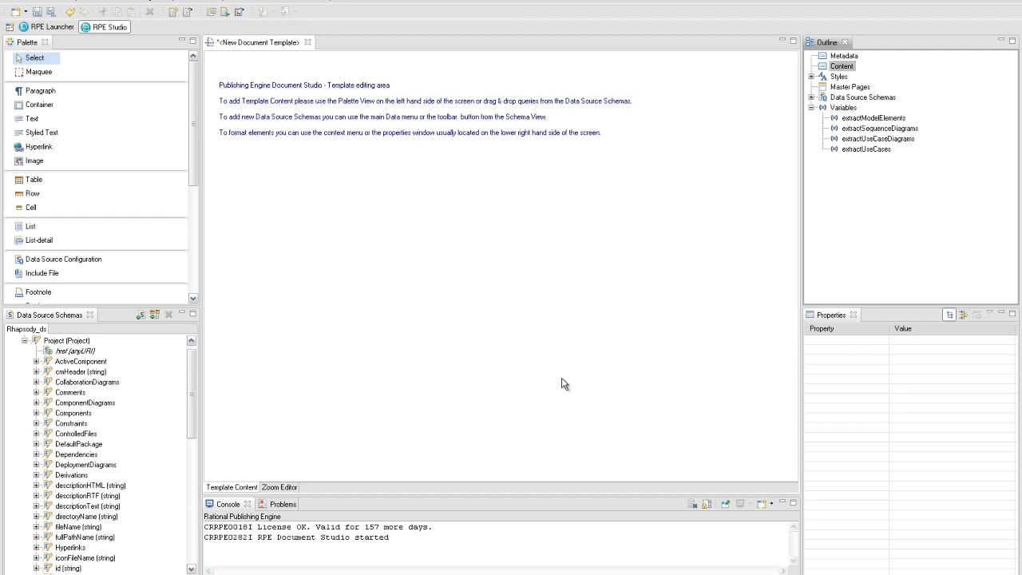
# Create another template variable named Document_Title
pyautogui.rightClick(839, 109)
pyautogui.moveTo(850, 116)
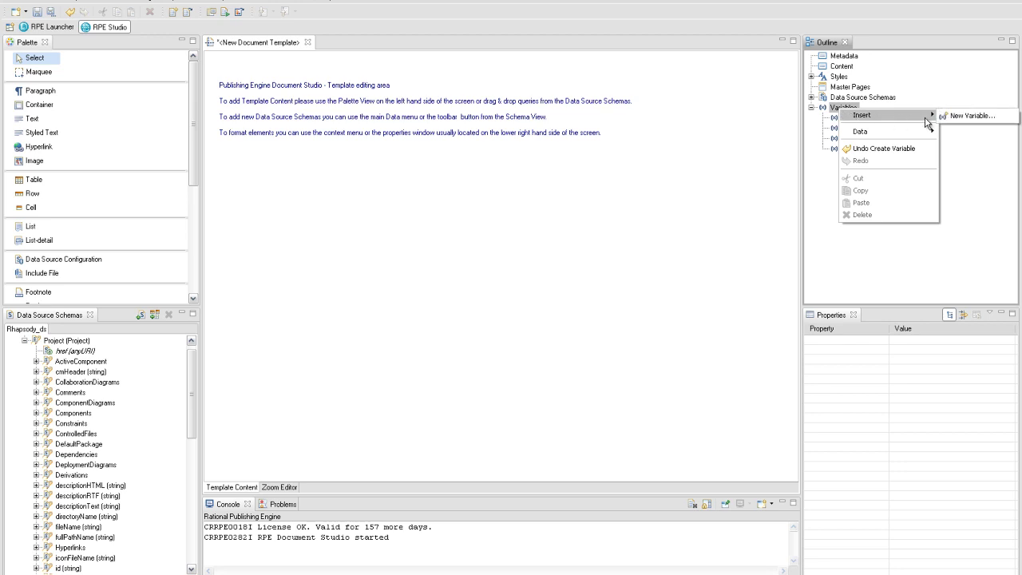
pyautogui.click(952, 121)
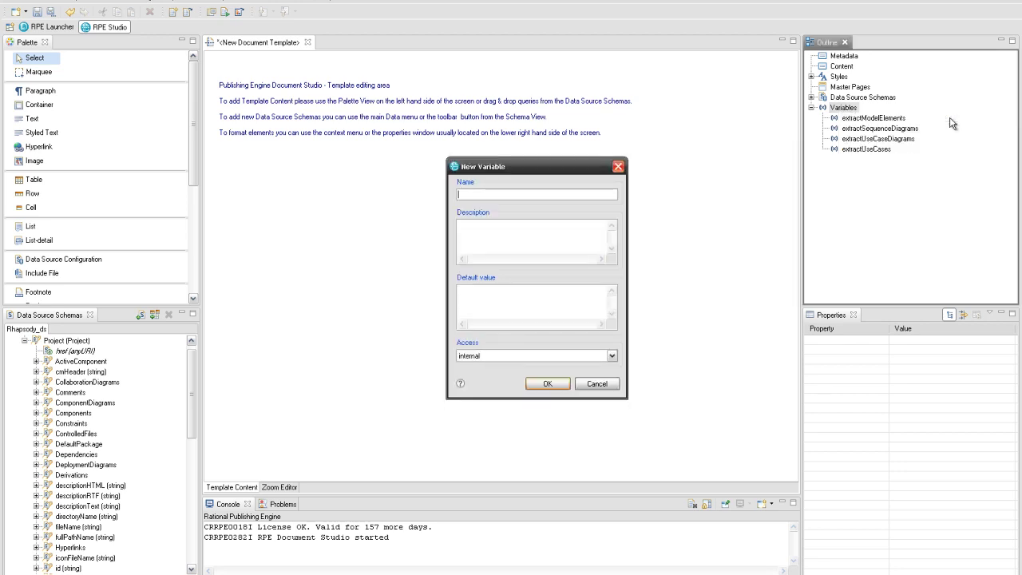
pyautogui.write('Document_Title')
pyautogui.click(540, 386)
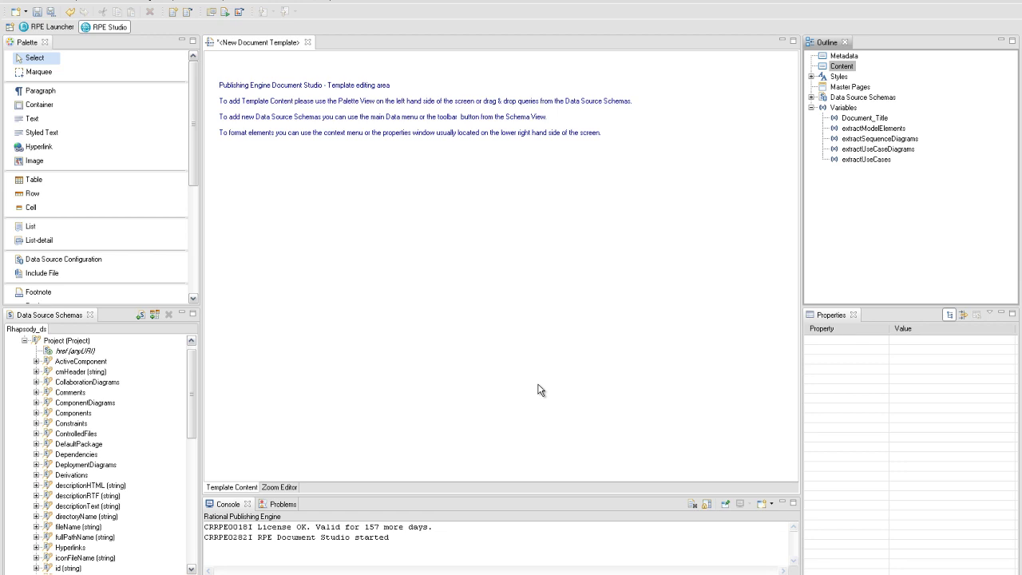
# Insert a container into the template content and assign it the Projects/Project query from the Rhapsody_ds schema
pyautogui.click(46, 107)
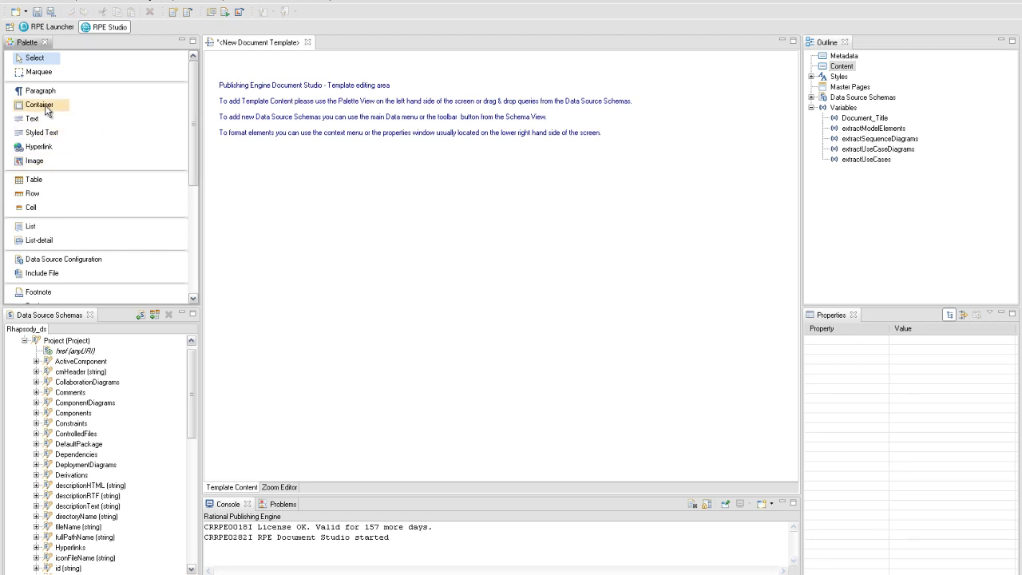
pyautogui.click(244, 97)
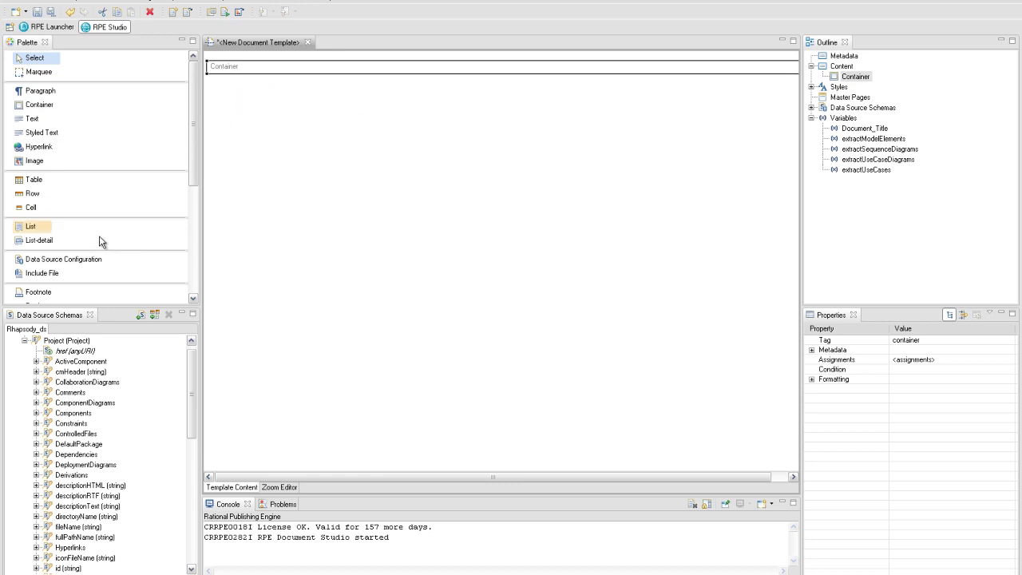
pyautogui.moveTo(188, 390); pyautogui.dragTo(190, 377)
pyautogui.moveTo(82, 353); pyautogui.dragTo(286, 72)
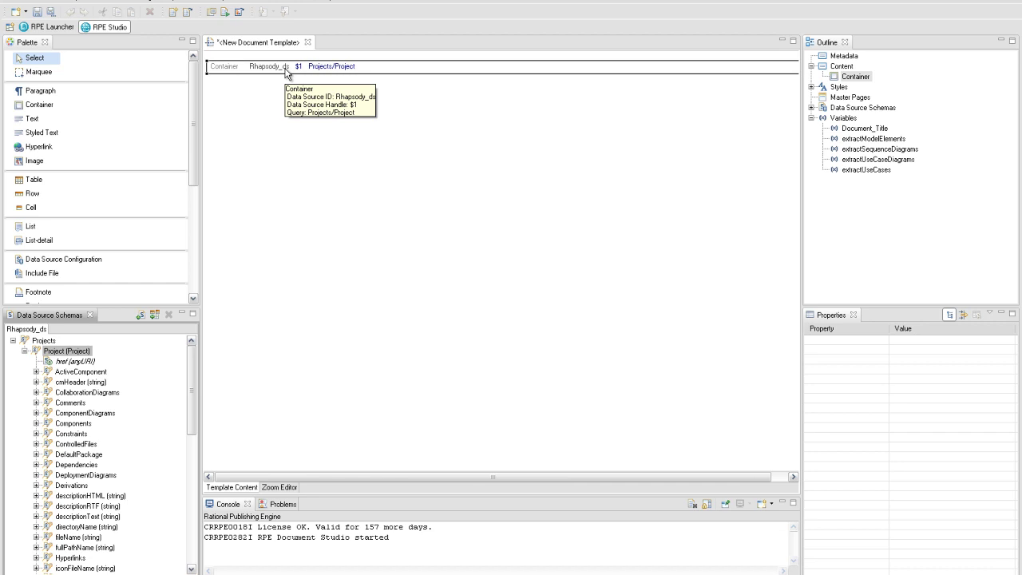
# Add an assignment to the Projects/Project container that sets the Document_Title variable from the project's name attribute
pyautogui.rightClick(286, 71)
pyautogui.moveTo(346, 93)
pyautogui.click(433, 166)
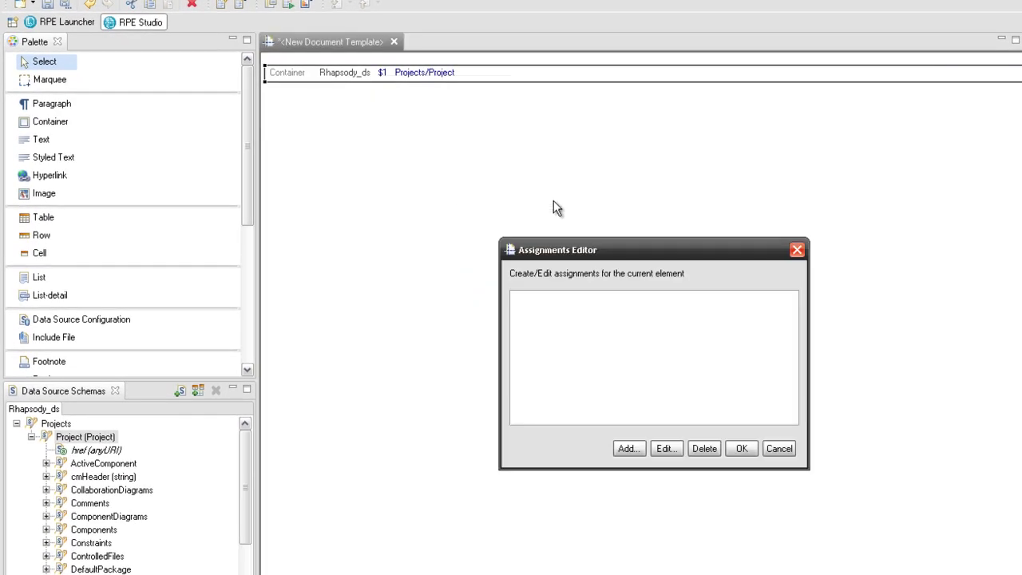
pyautogui.click(628, 449)
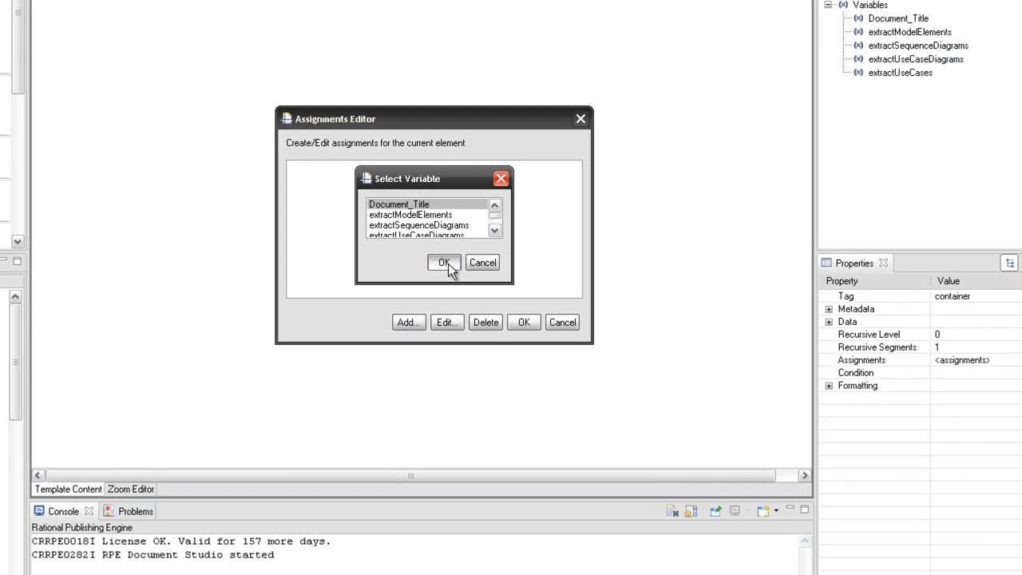
pyautogui.click(663, 389)
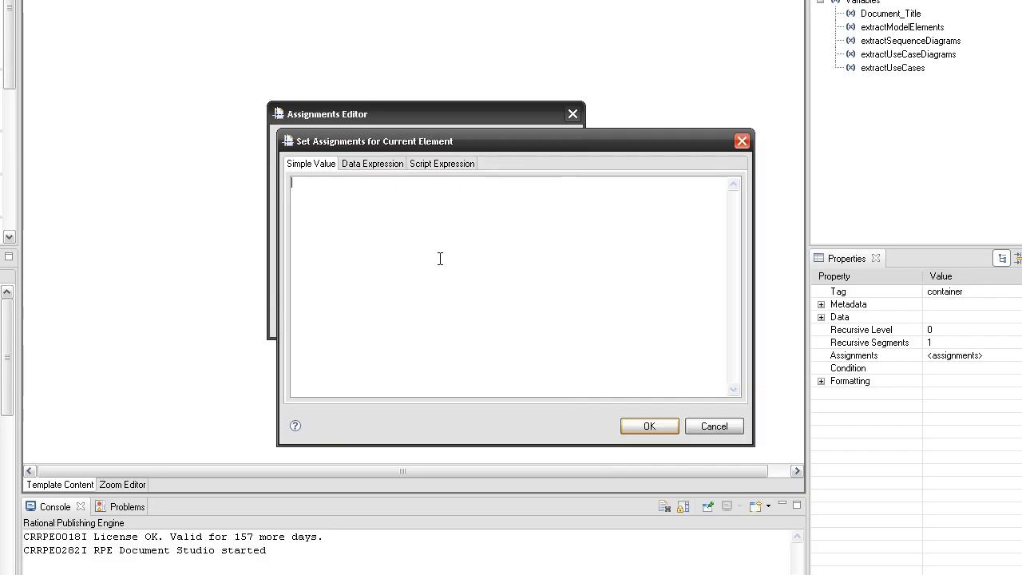
pyautogui.click(372, 164)
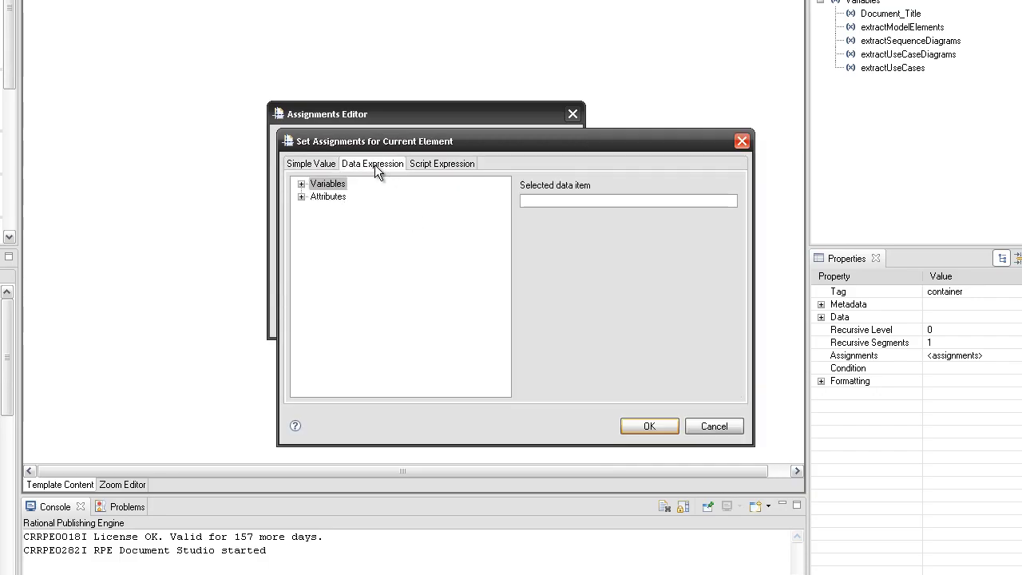
pyautogui.click(302, 197)
pyautogui.click(316, 207)
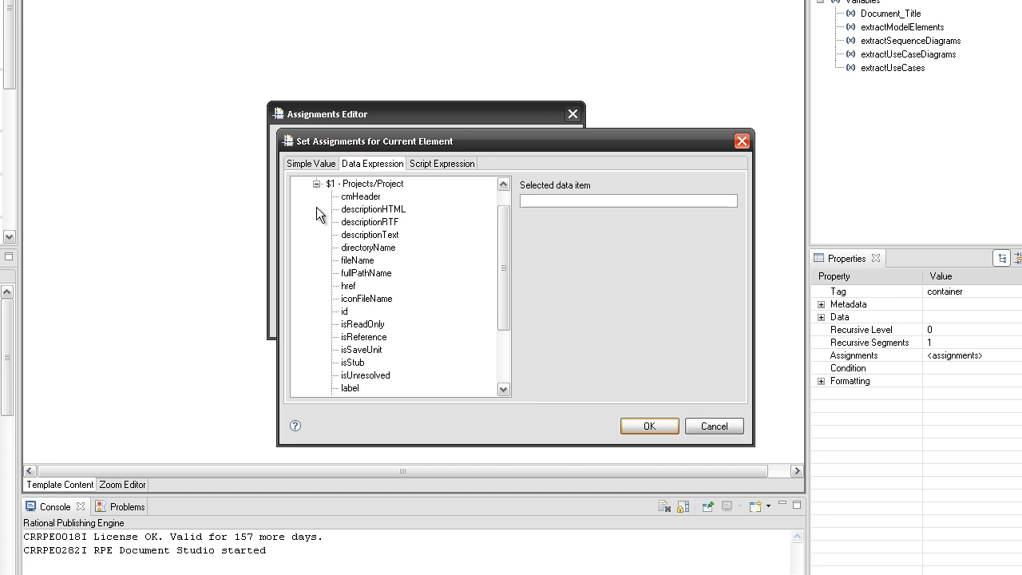
pyautogui.moveTo(499, 288); pyautogui.dragTo(499, 329)
pyautogui.click(351, 351)
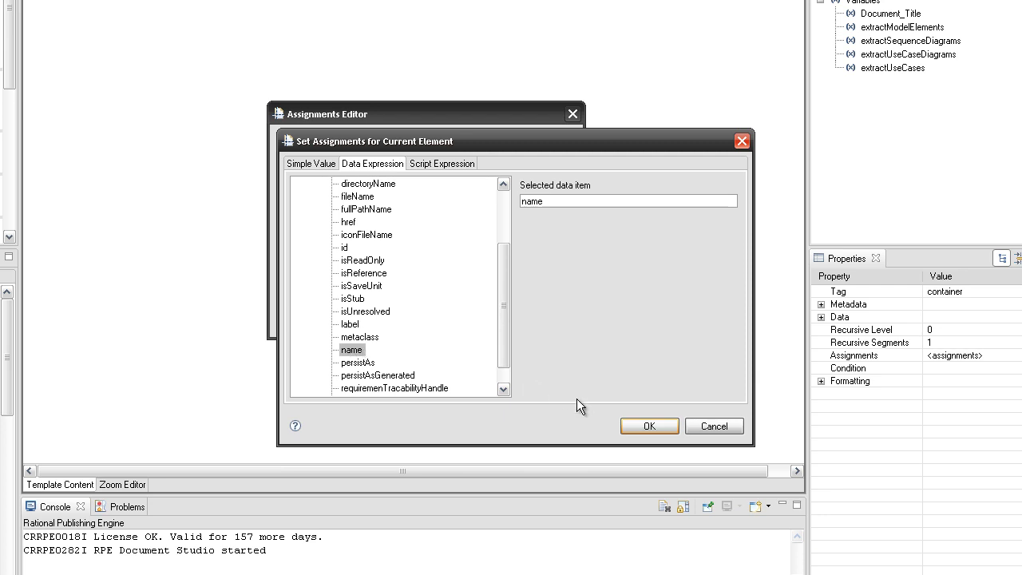
pyautogui.click(649, 426)
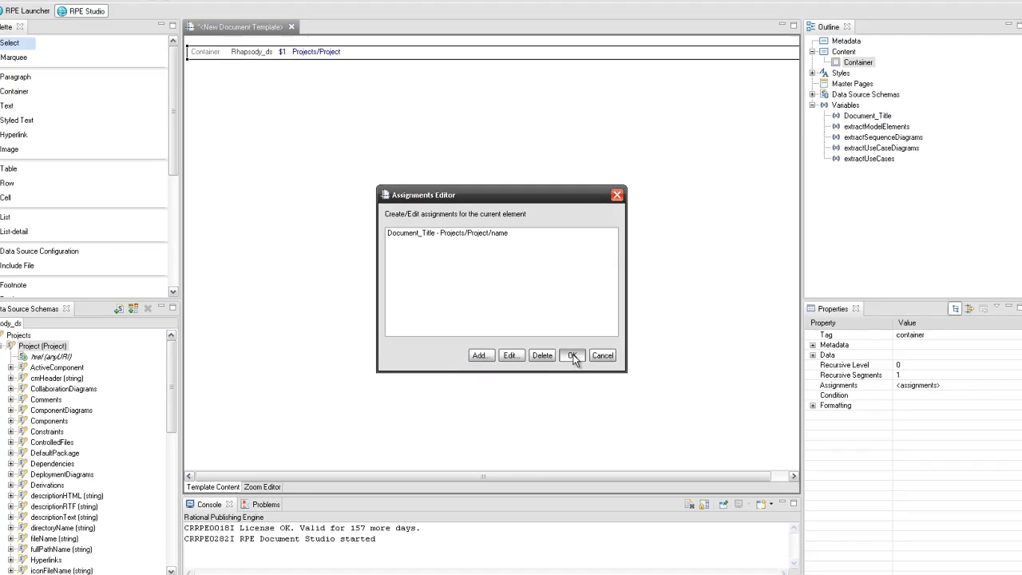
pyautogui.click(523, 322)
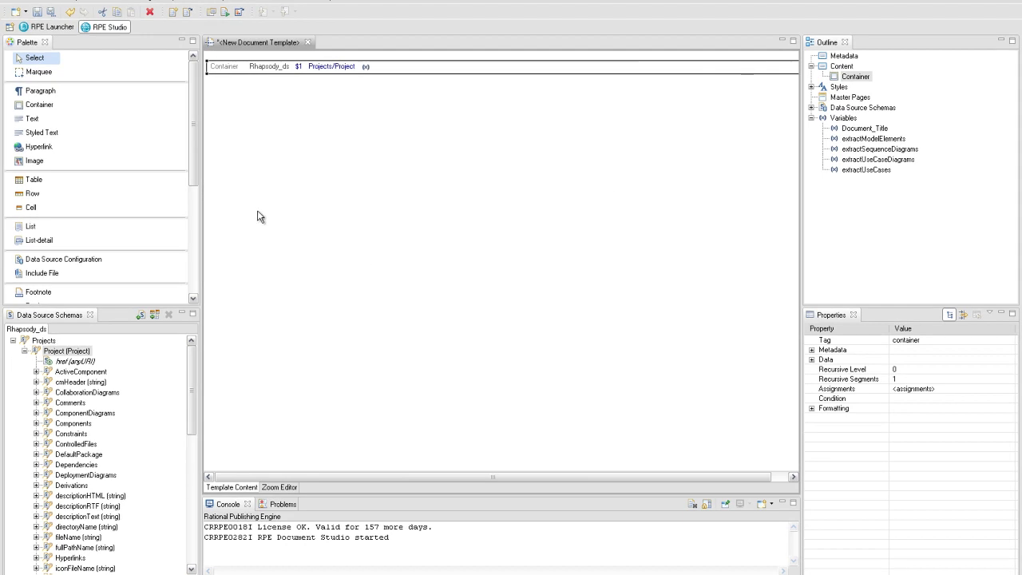
# Insert a paragraph below the container in the template content and place a text element inside it
pyautogui.click(42, 91)
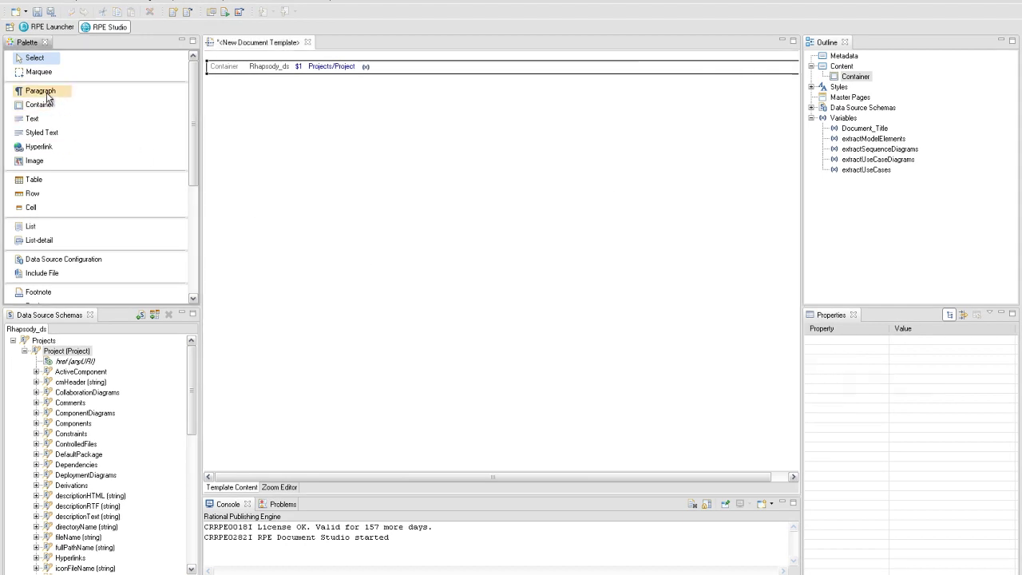
pyautogui.click(237, 125)
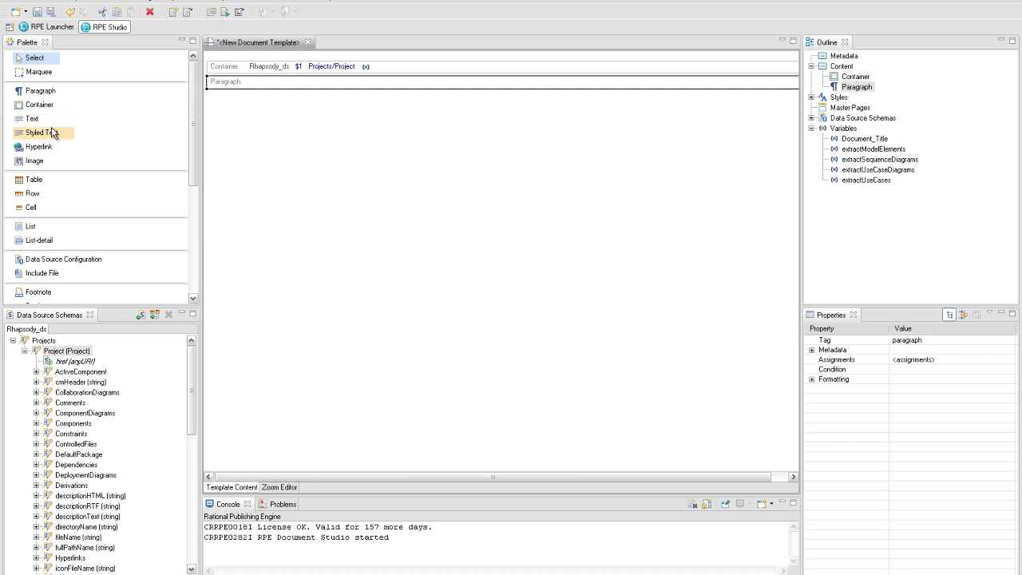
pyautogui.click(44, 120)
pyautogui.click(227, 83)
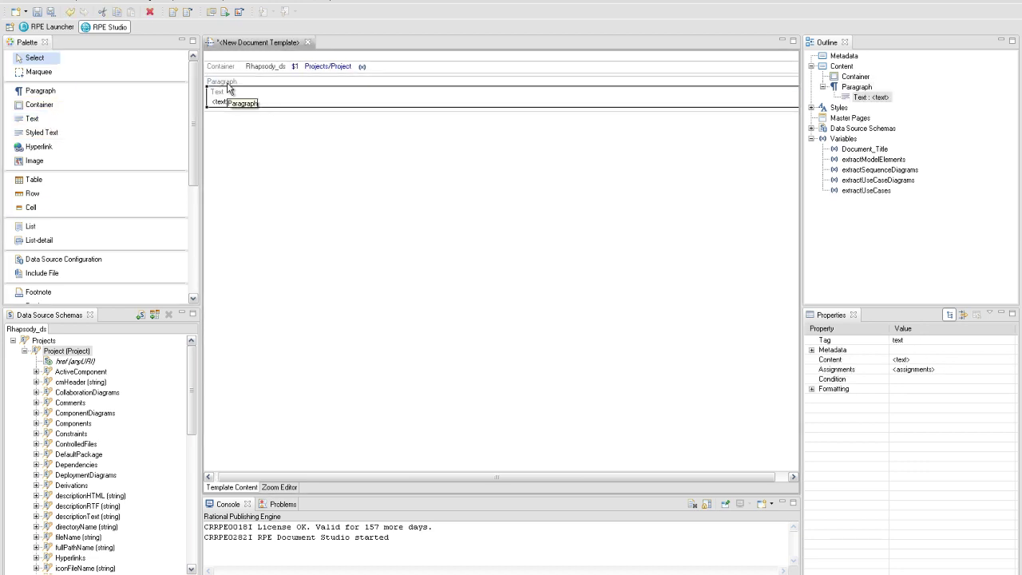
# Set the text element's content to a data expression using the Document_Title variable
pyautogui.doubleClick(235, 99)
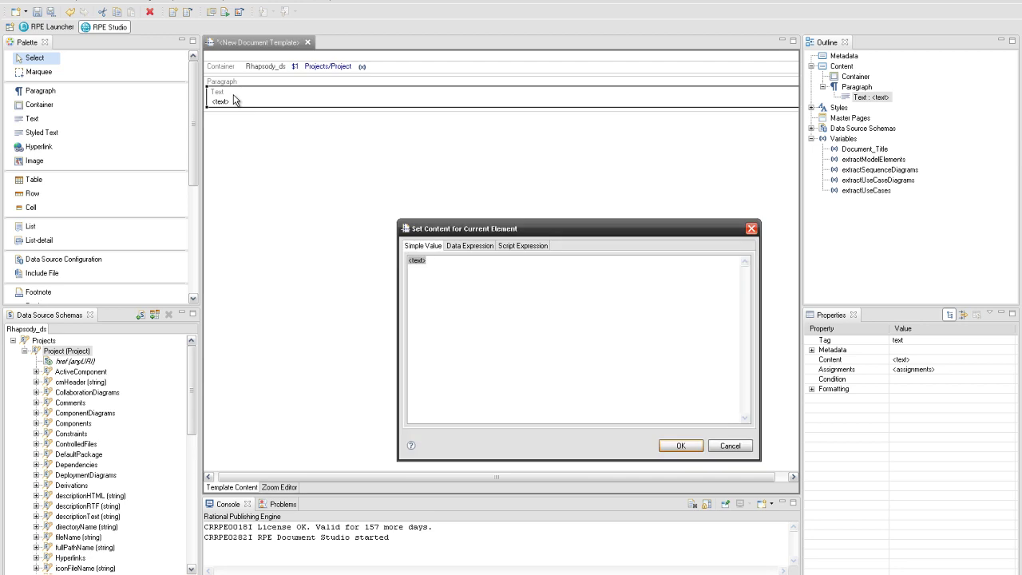
pyautogui.click(463, 246)
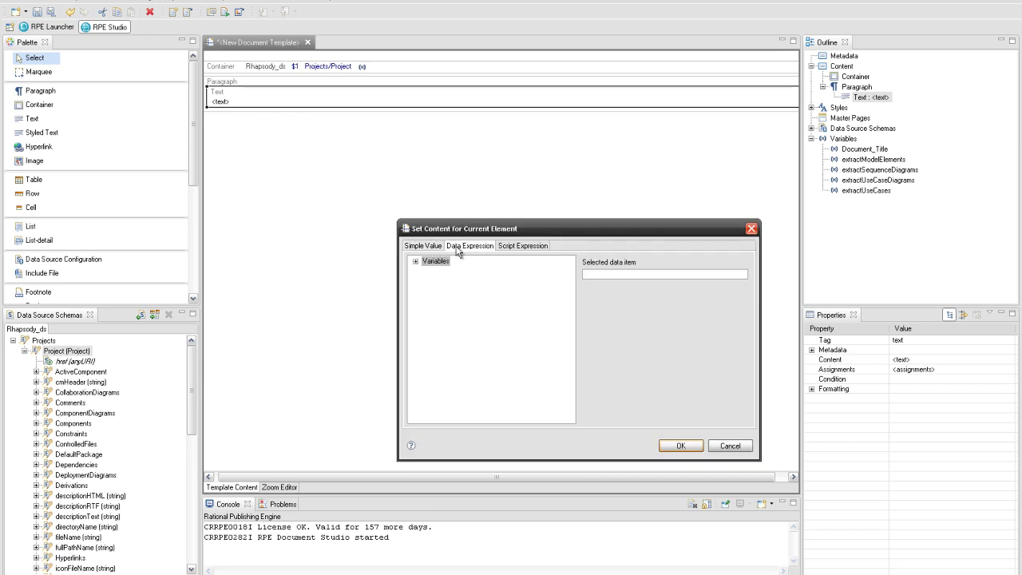
pyautogui.click(415, 262)
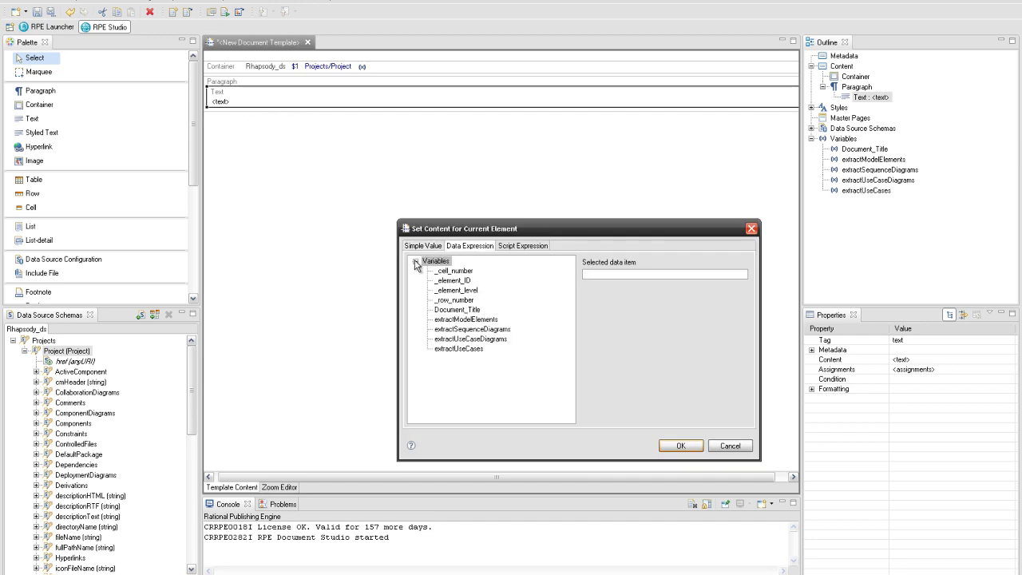
pyautogui.click(456, 310)
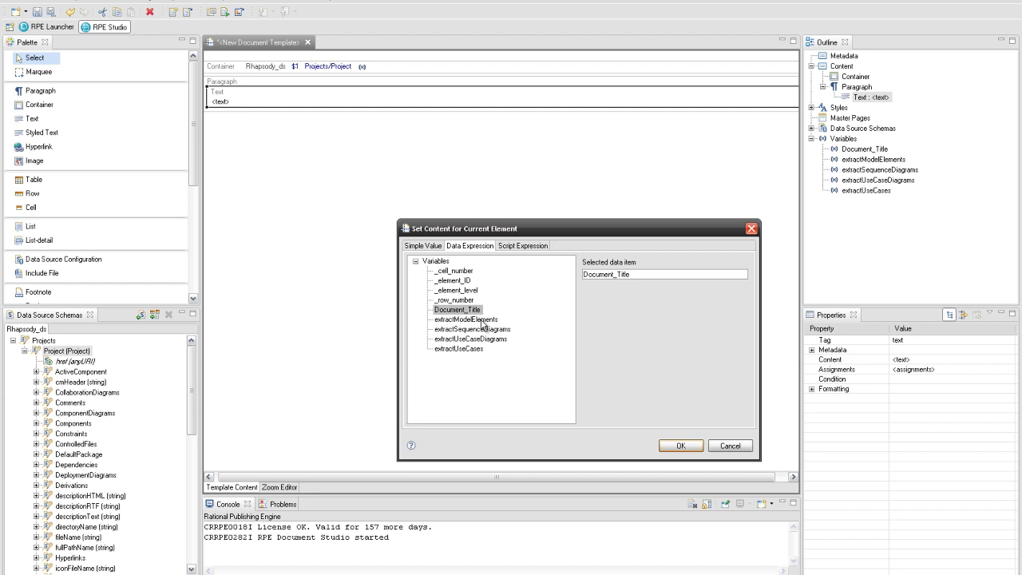
pyautogui.click(677, 446)
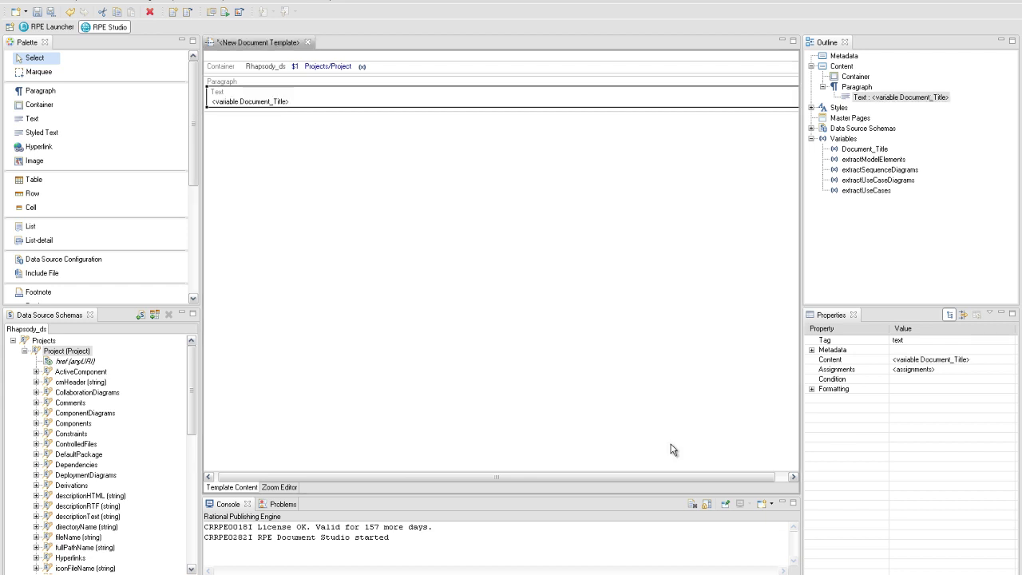
# Apply a style to the paragraph that holds the Document_Title text
pyautogui.rightClick(241, 85)
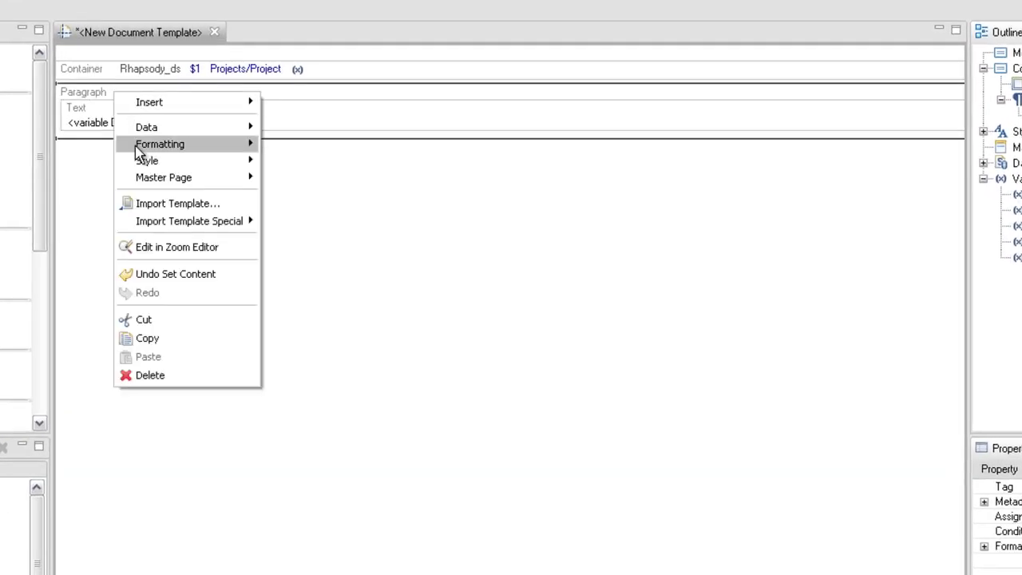
pyautogui.moveTo(244, 162)
pyautogui.click(328, 162)
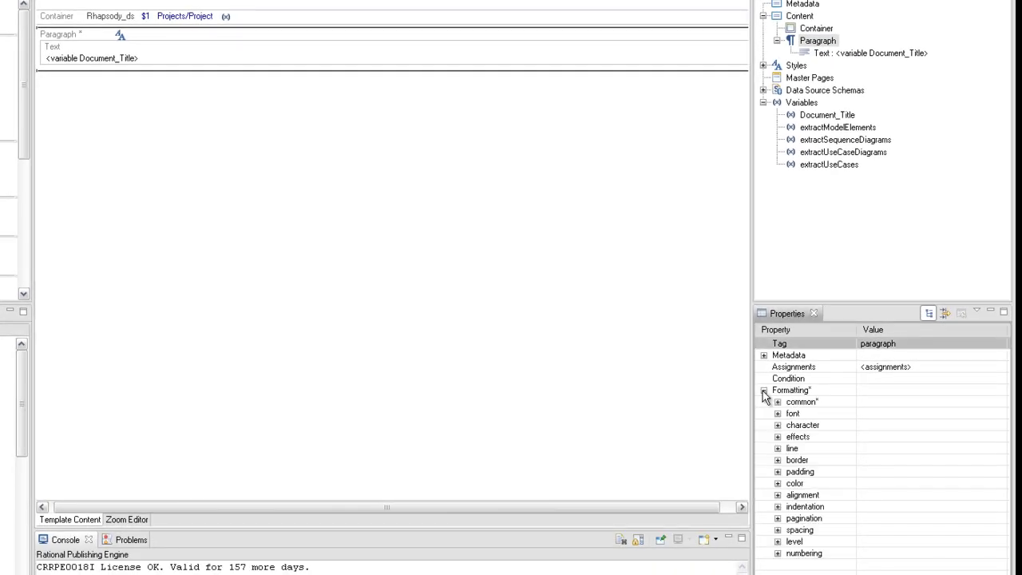
# Set the before spacing of the title paragraph to 300 in its formatting properties
pyautogui.click(778, 530)
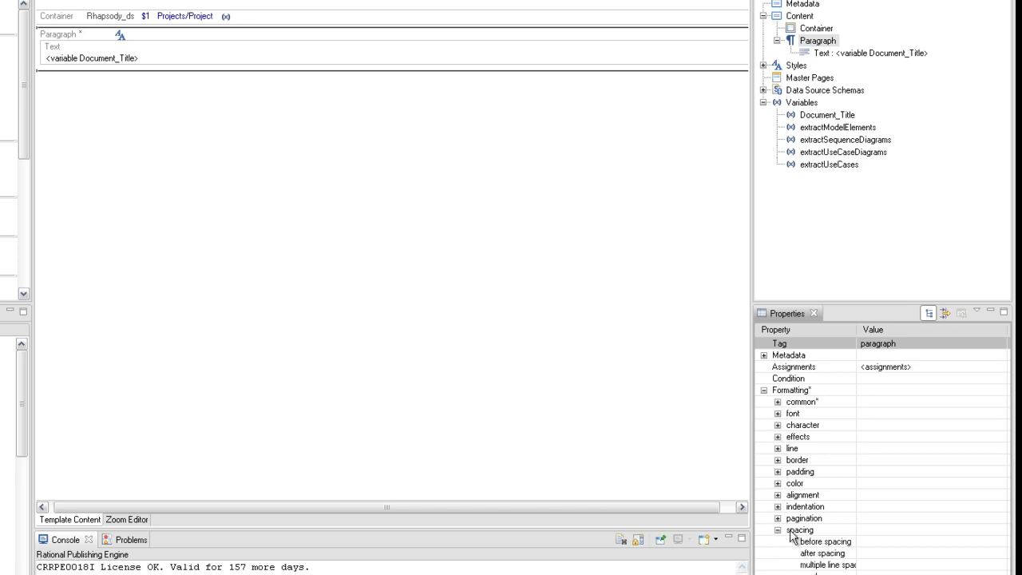
pyautogui.click(883, 541)
pyautogui.write('300')
pyautogui.press('Return')
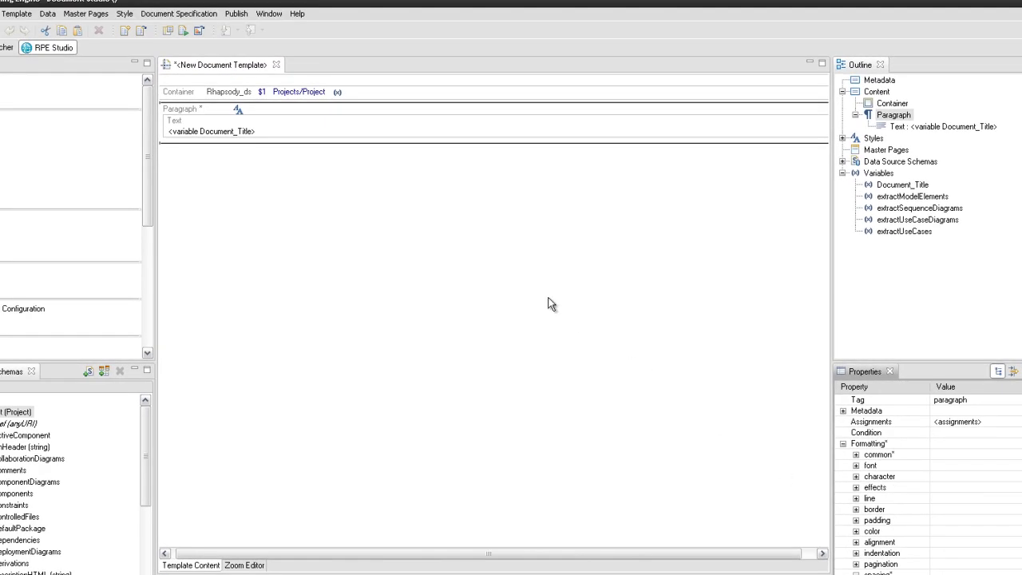
# Create a new portrait master page named MPContent
pyautogui.click(97, 13)
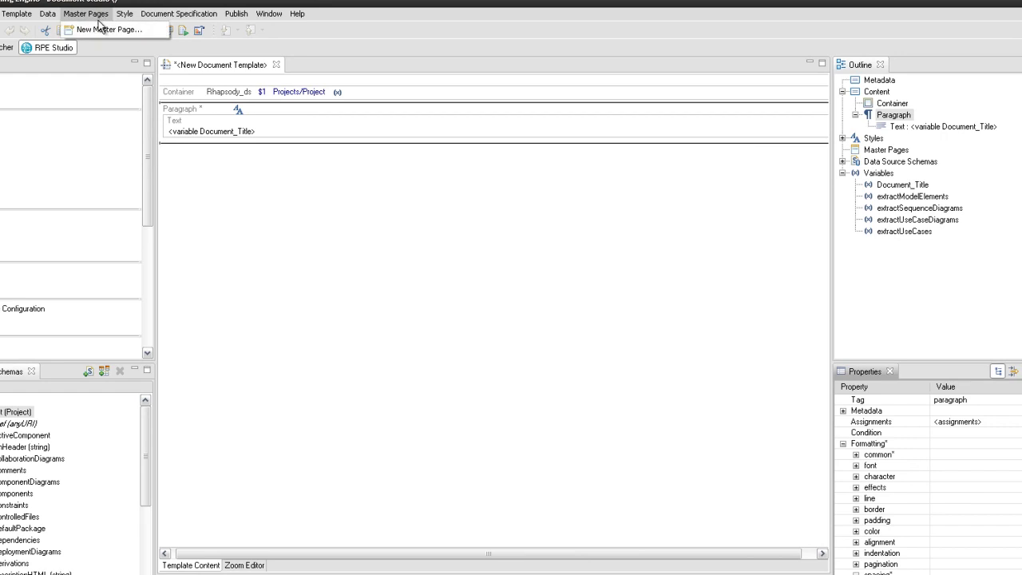
pyautogui.click(102, 29)
pyautogui.write('MPContent')
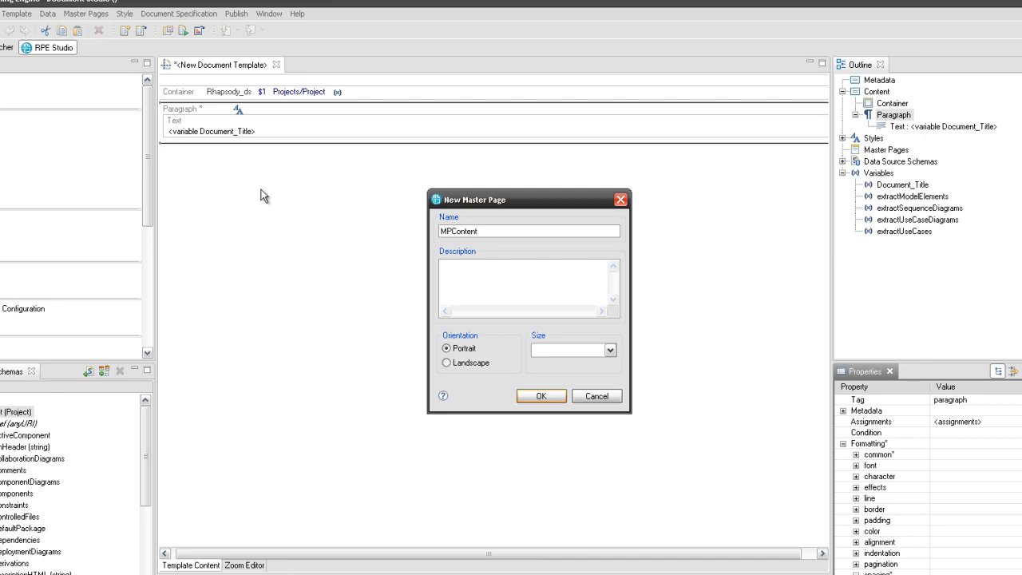
pyautogui.click(540, 396)
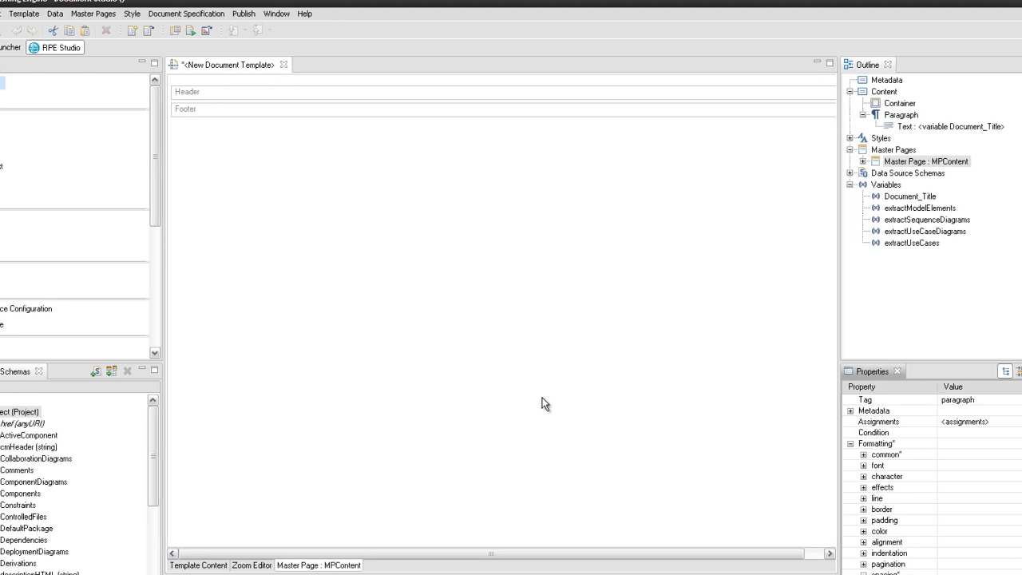
# Insert a table with 1 row and 2 columns into the header of the MPContent master page
pyautogui.click(43, 223)
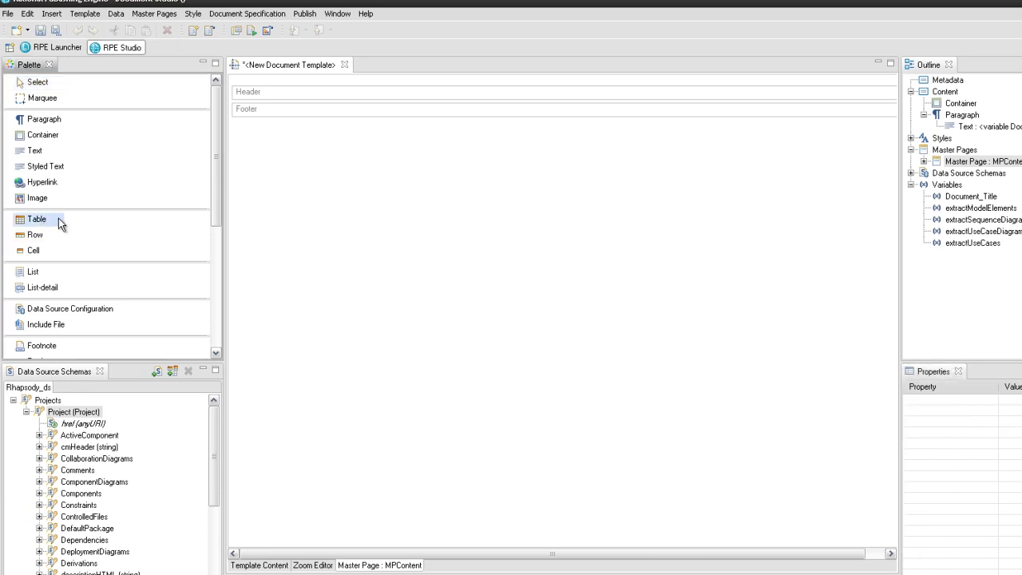
pyautogui.click(255, 92)
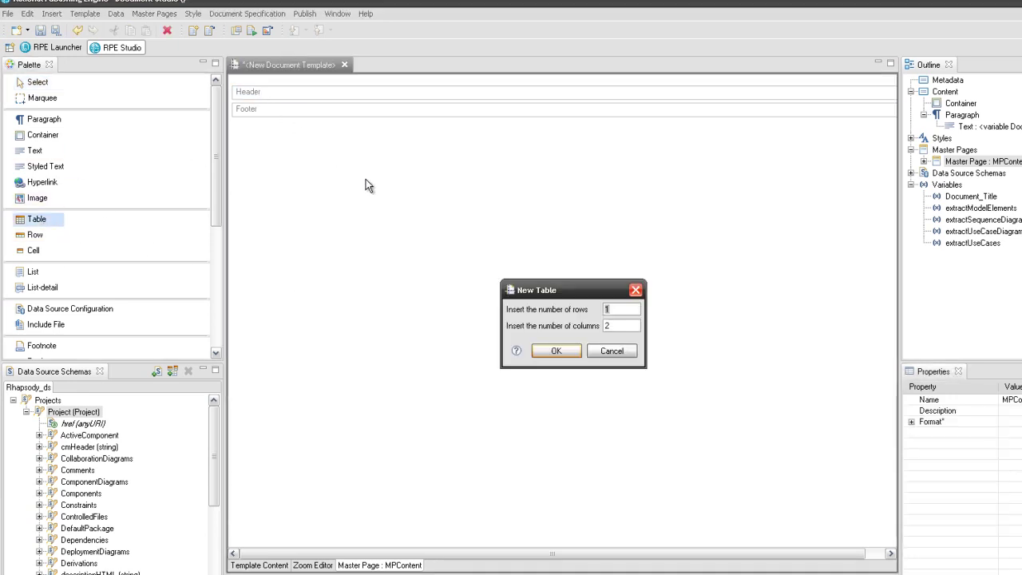
pyautogui.click(540, 349)
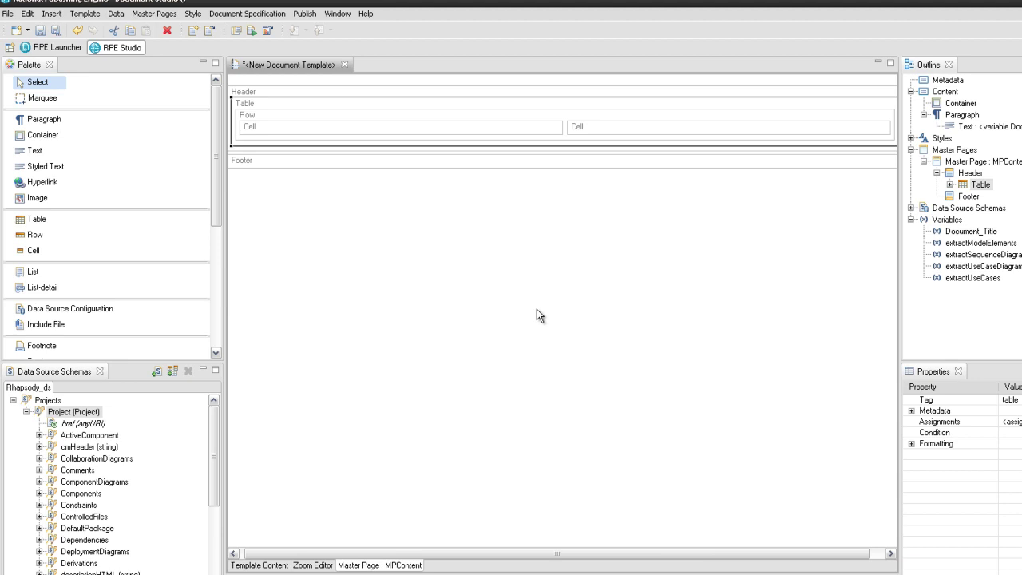
# Insert a text element in the first cell of the header table with the content "Rational Publishing Engine"
pyautogui.click(435, 127)
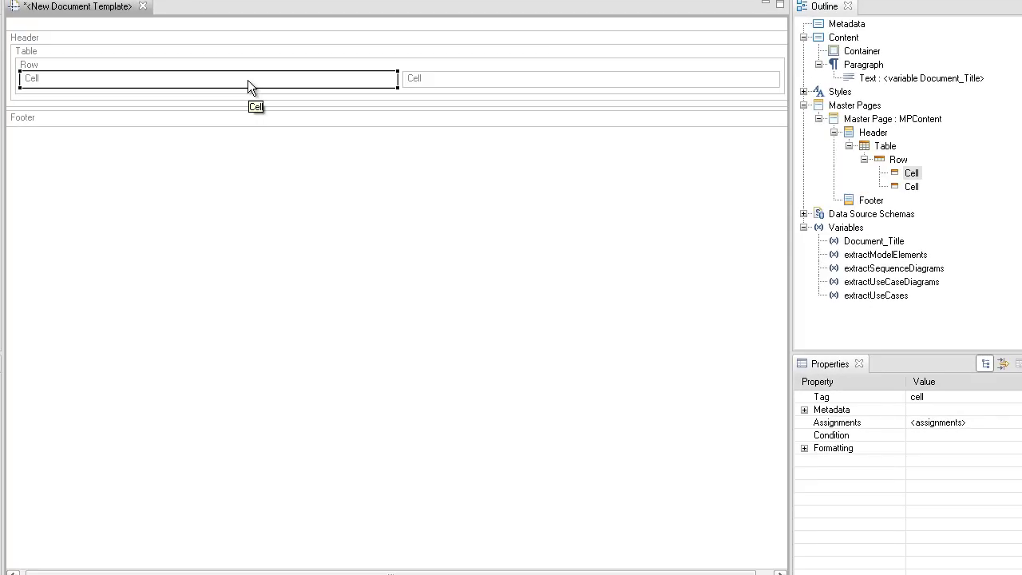
pyautogui.rightClick(247, 80)
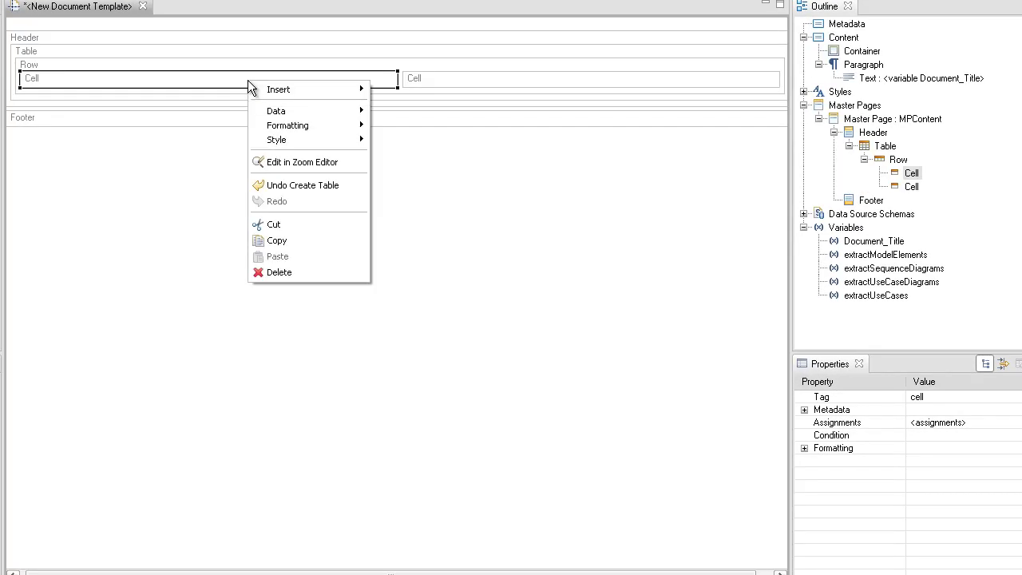
pyautogui.moveTo(257, 89)
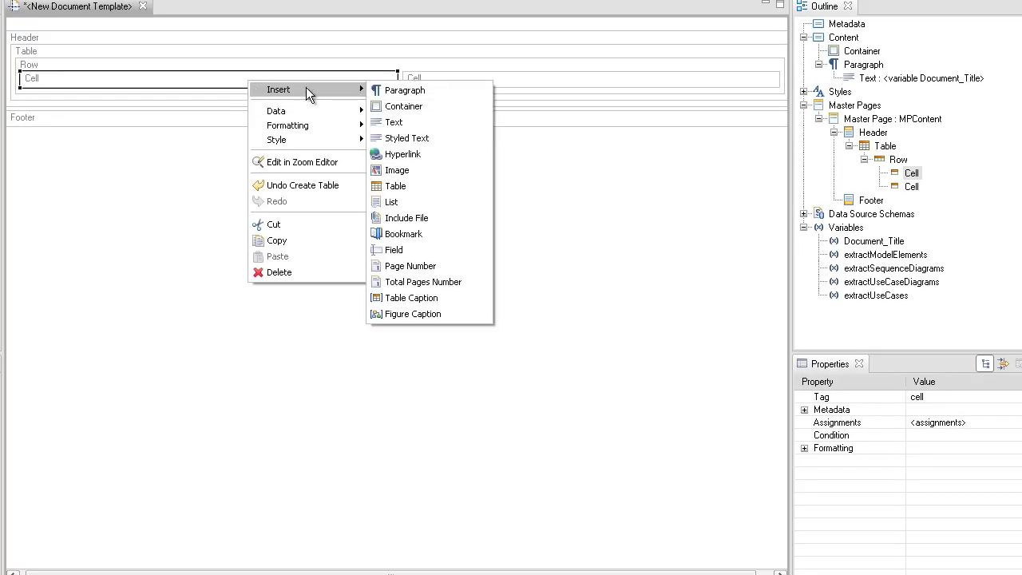
pyautogui.click(385, 122)
pyautogui.doubleClick(359, 101)
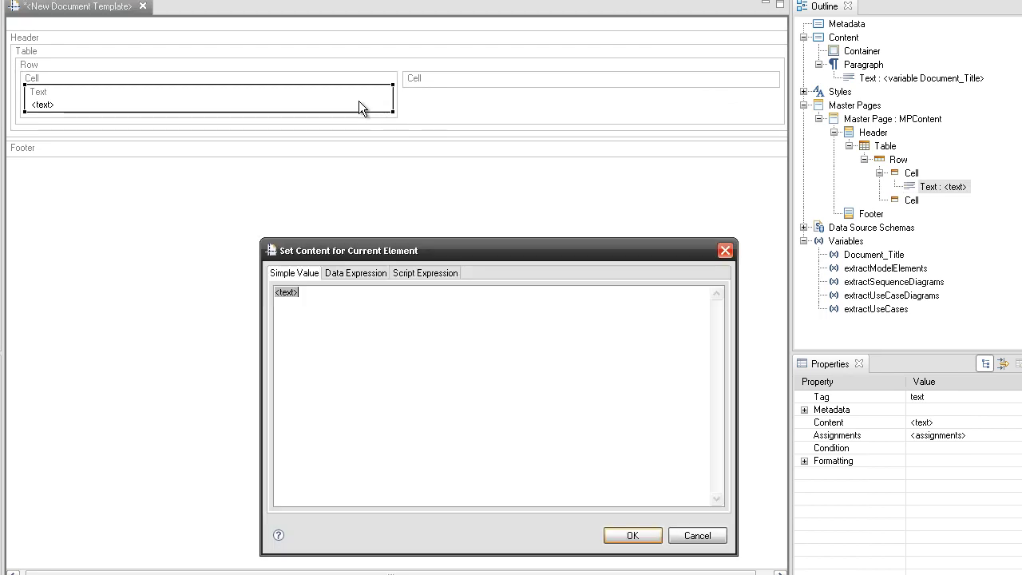
pyautogui.write('Ration')
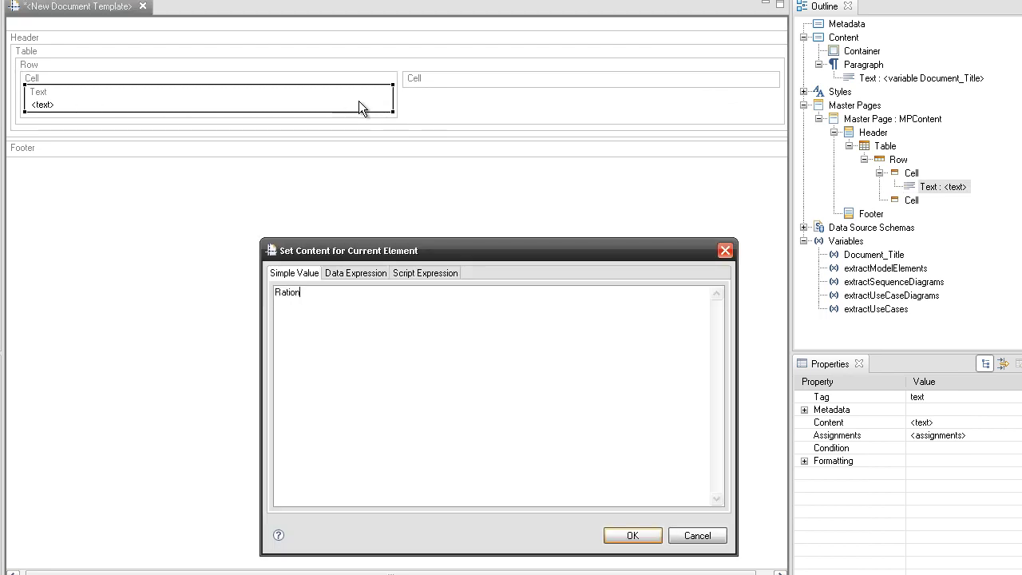
pyautogui.write('al Publishing Engine')
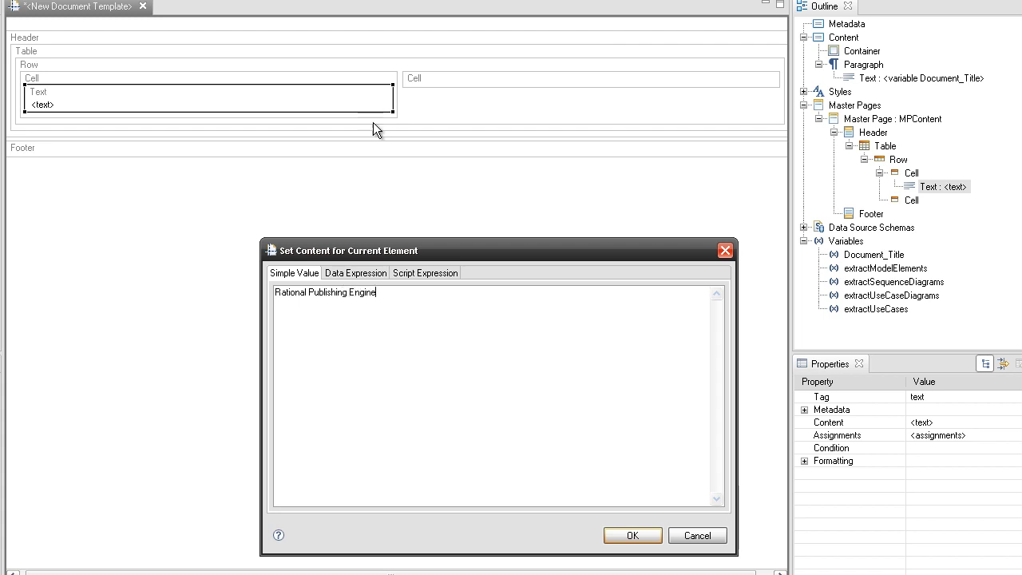
pyautogui.click(630, 536)
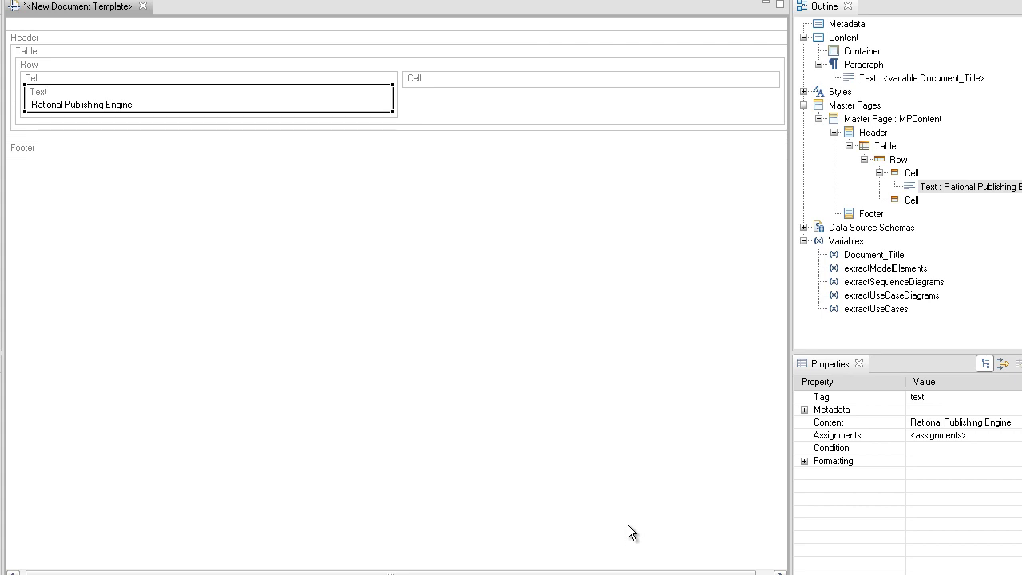
# Insert a text element into the second cell of the header table
pyautogui.rightClick(473, 77)
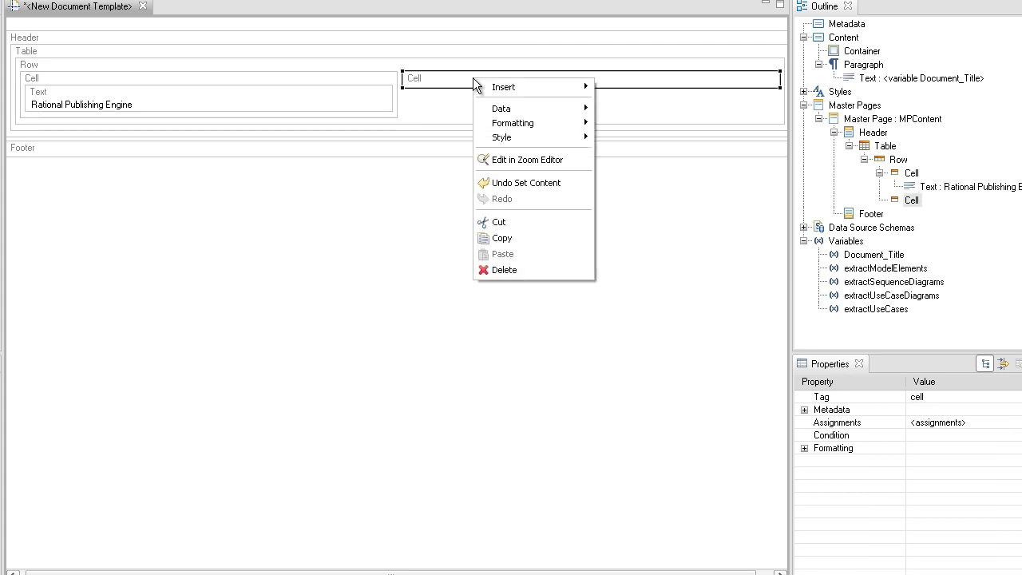
pyautogui.moveTo(485, 85)
pyautogui.click(623, 120)
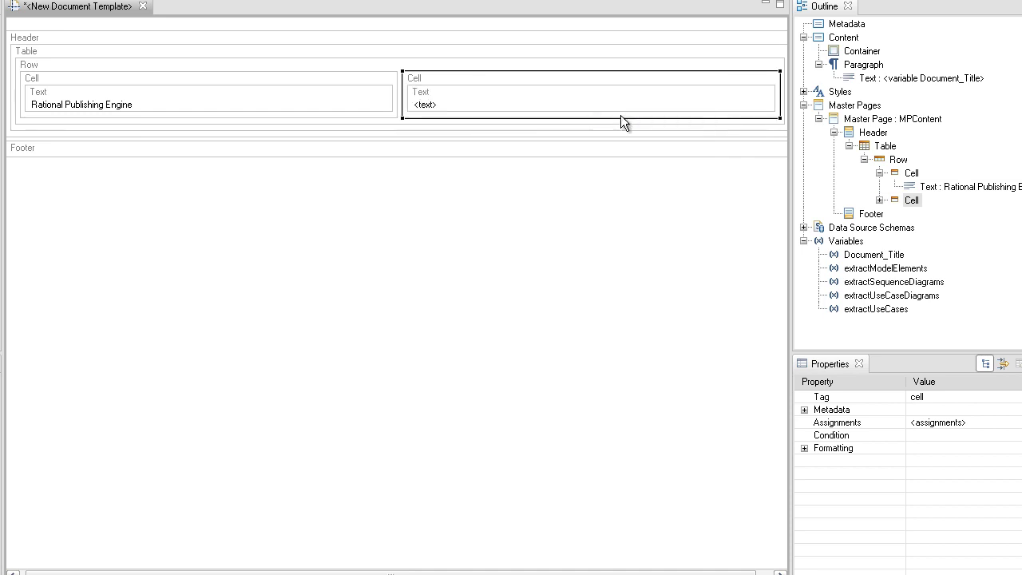
# Set the second header cell's text to the script expression "Rational Rhapsody - " + Document_Title
pyautogui.doubleClick(606, 102)
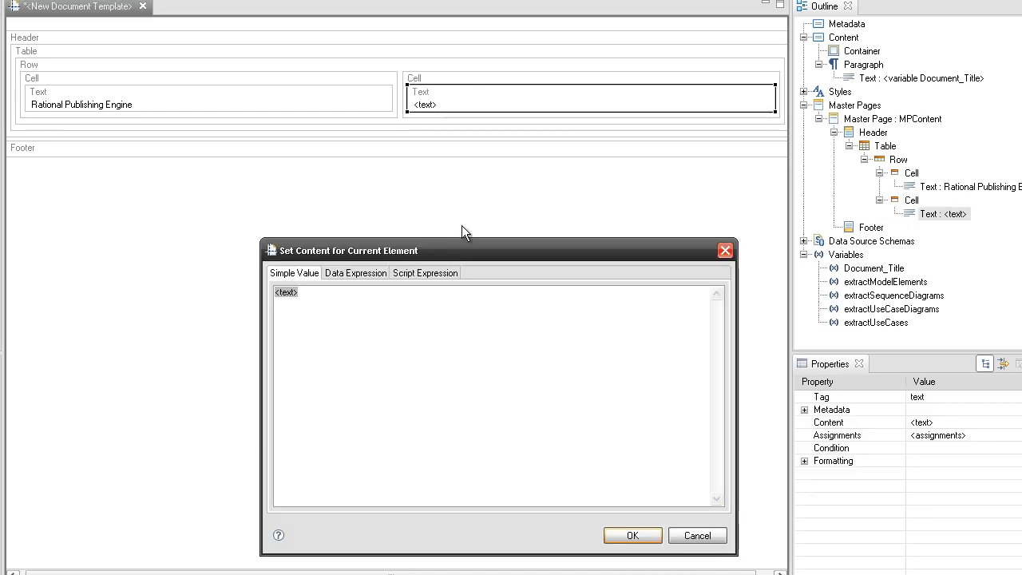
pyautogui.click(421, 273)
pyautogui.write('"Rational R')
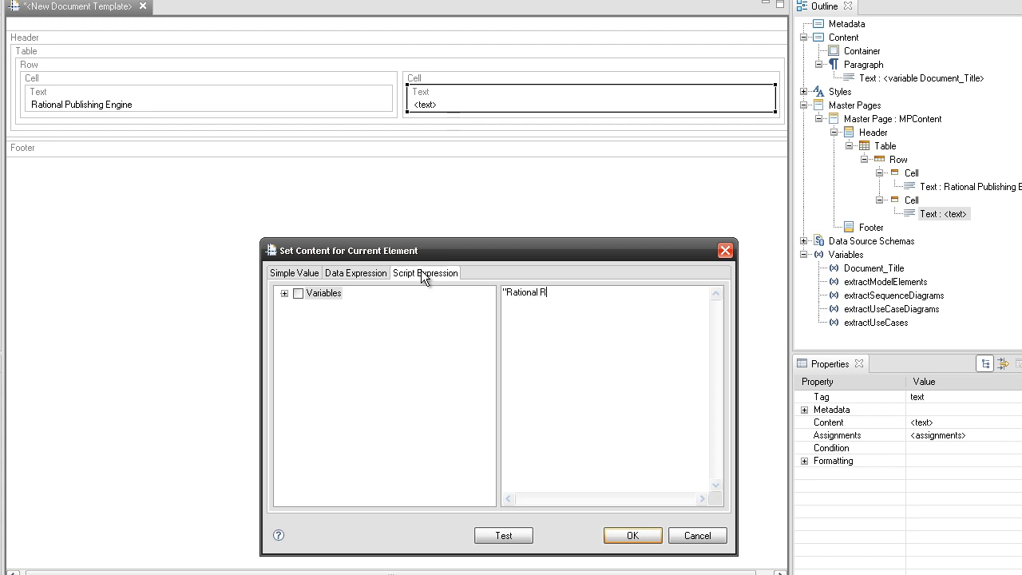
pyautogui.write('hapsody -')
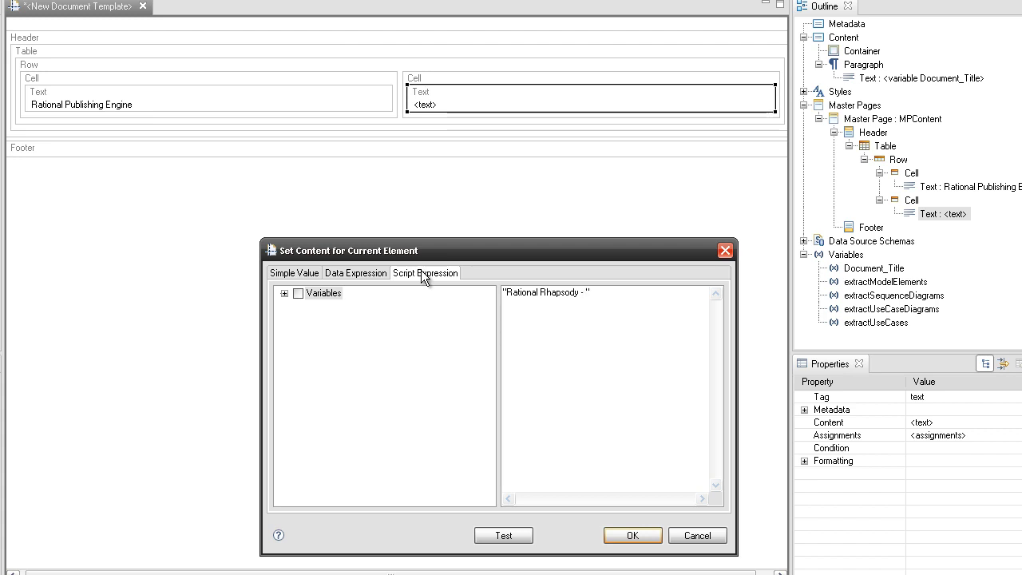
pyautogui.write('" +')
pyautogui.click(284, 293)
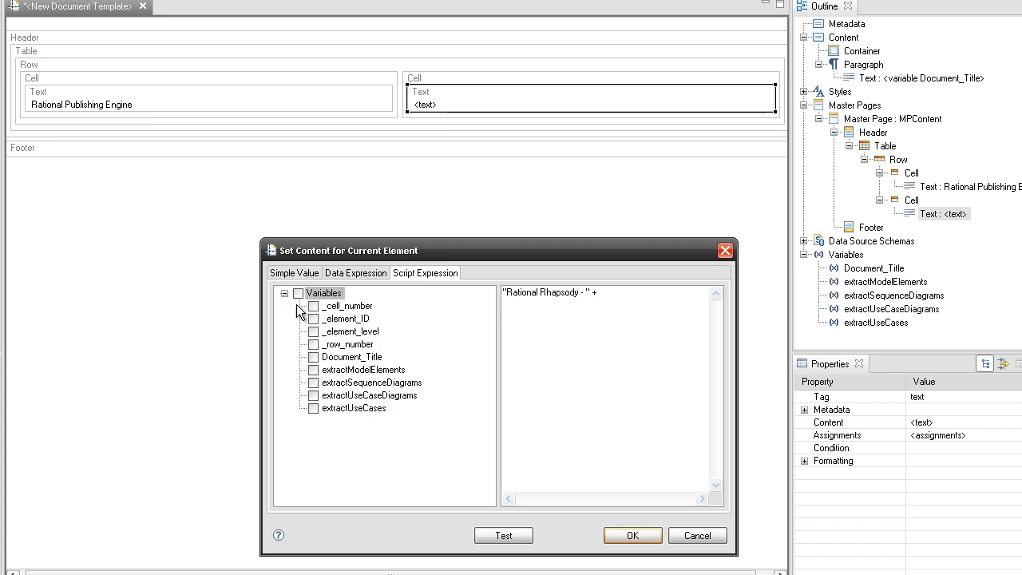
pyautogui.click(314, 356)
pyautogui.moveTo(322, 363); pyautogui.dragTo(622, 329)
pyautogui.click(631, 536)
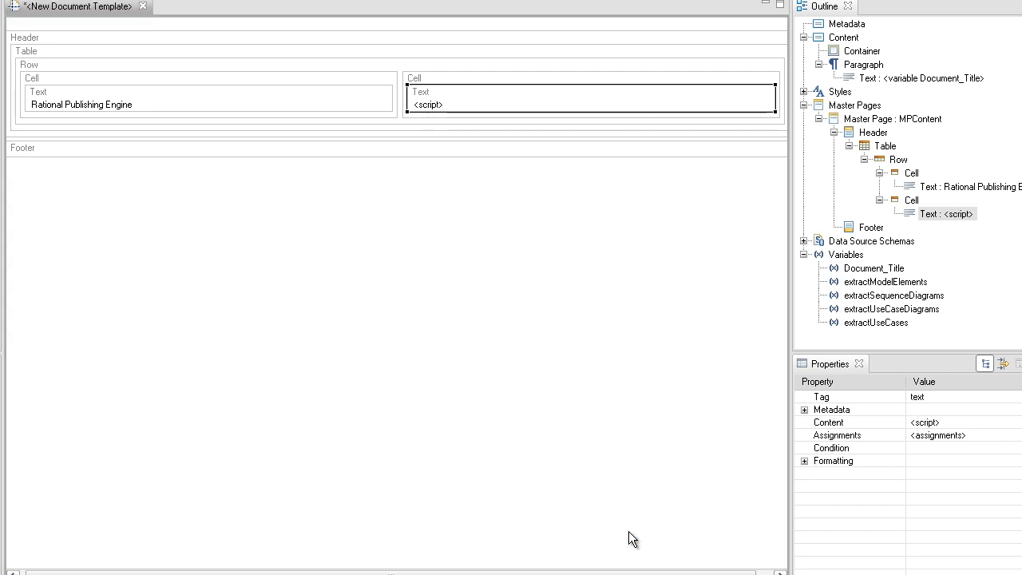
# Set the header table's table auto fit property to autofit to window
pyautogui.click(108, 53)
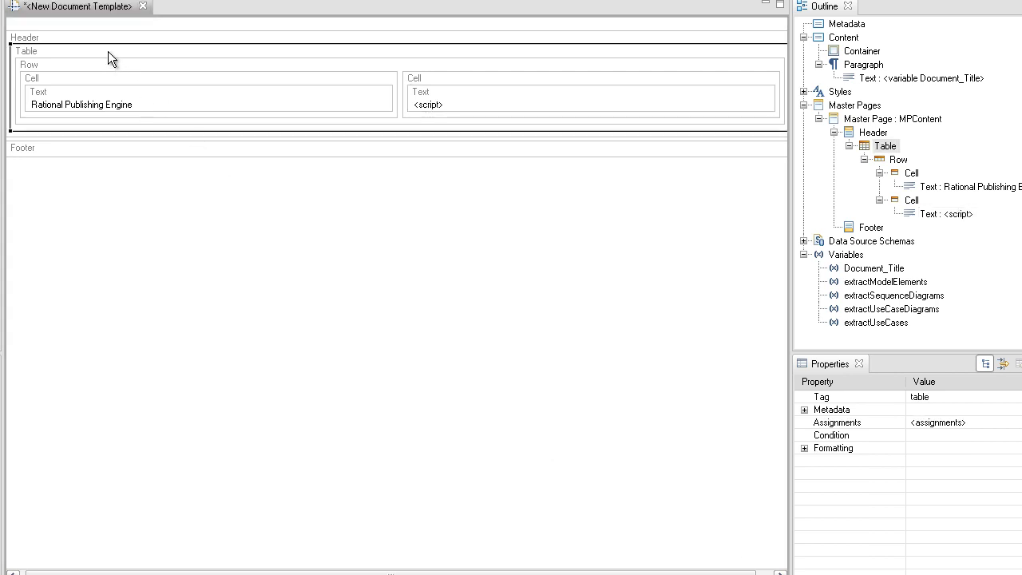
pyautogui.click(805, 448)
pyautogui.click(819, 473)
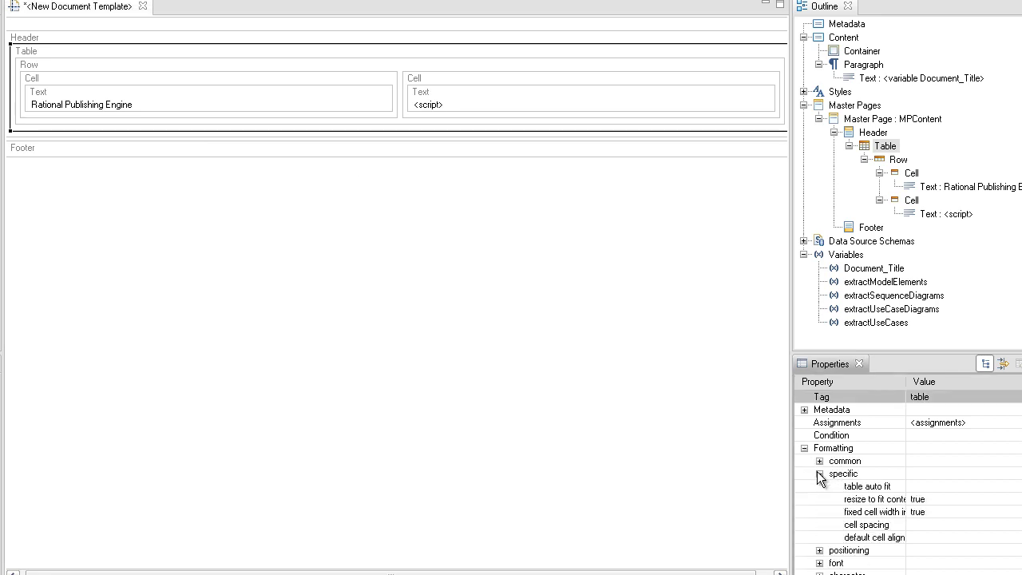
pyautogui.click(941, 486)
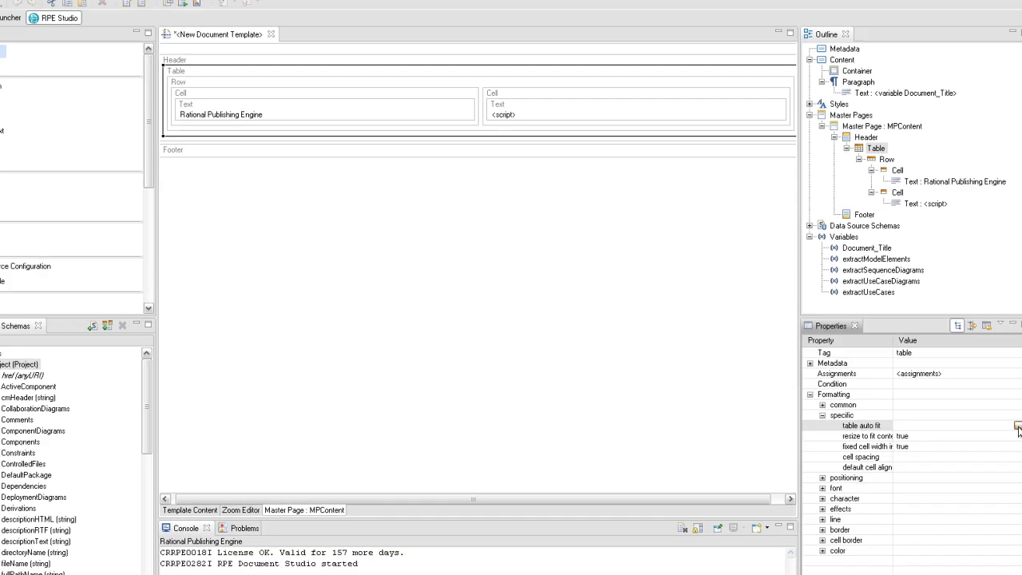
pyautogui.click(1018, 426)
pyautogui.click(684, 465)
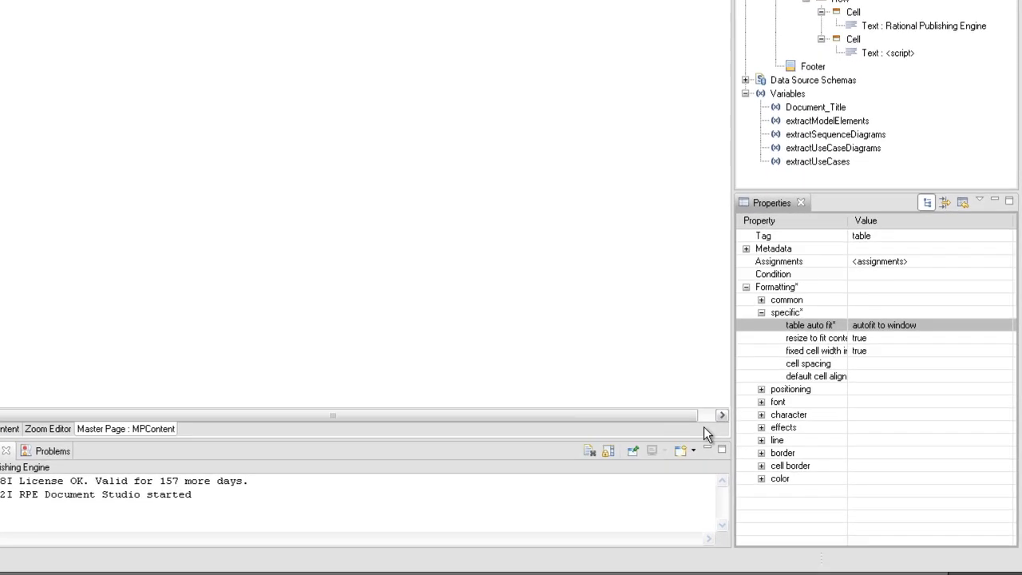
# Clear the header table's all cell borders color and set its bottom cell border color to 000000
pyautogui.click(761, 467)
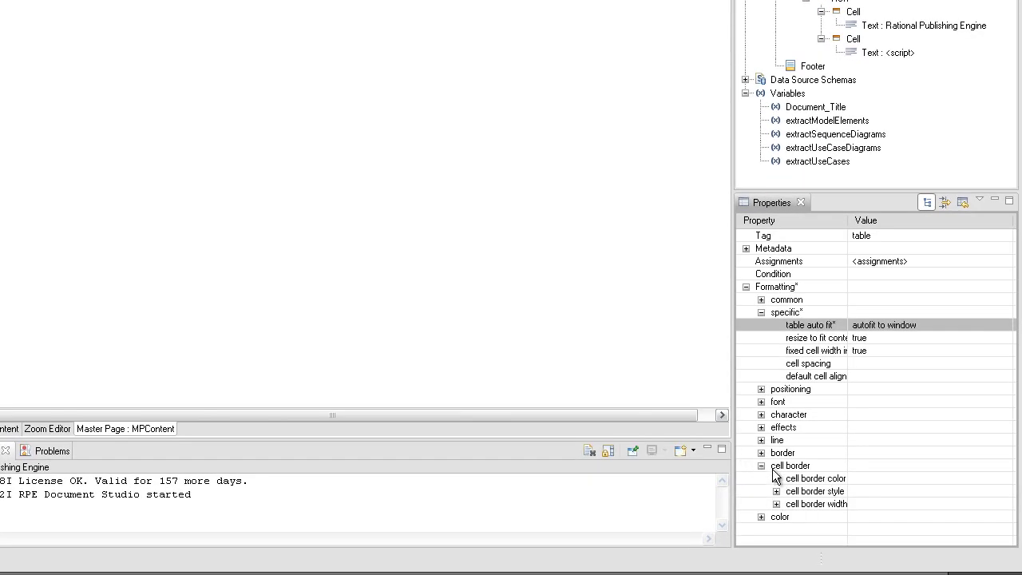
pyautogui.click(776, 478)
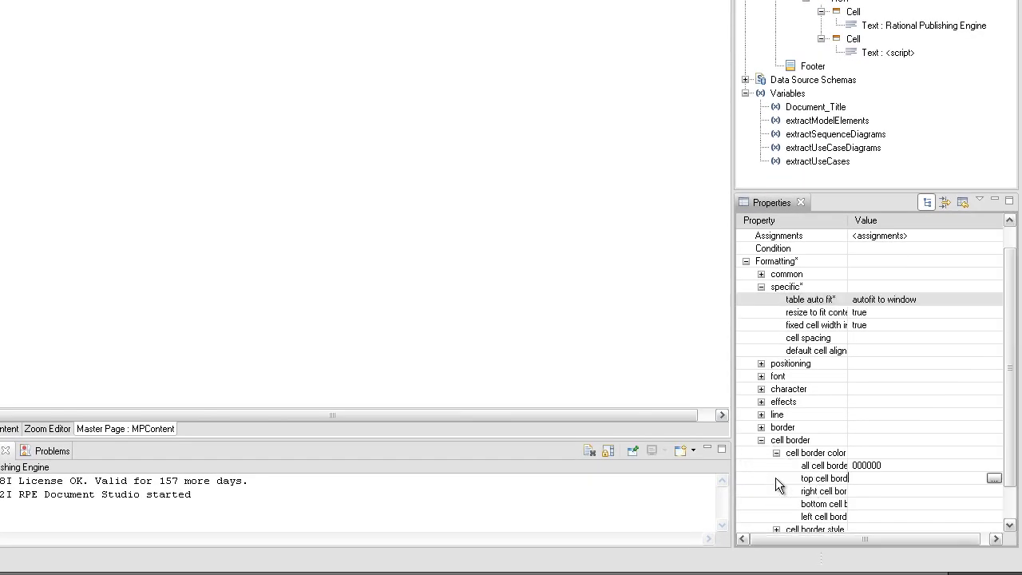
pyautogui.doubleClick(848, 220)
pyautogui.click(959, 465)
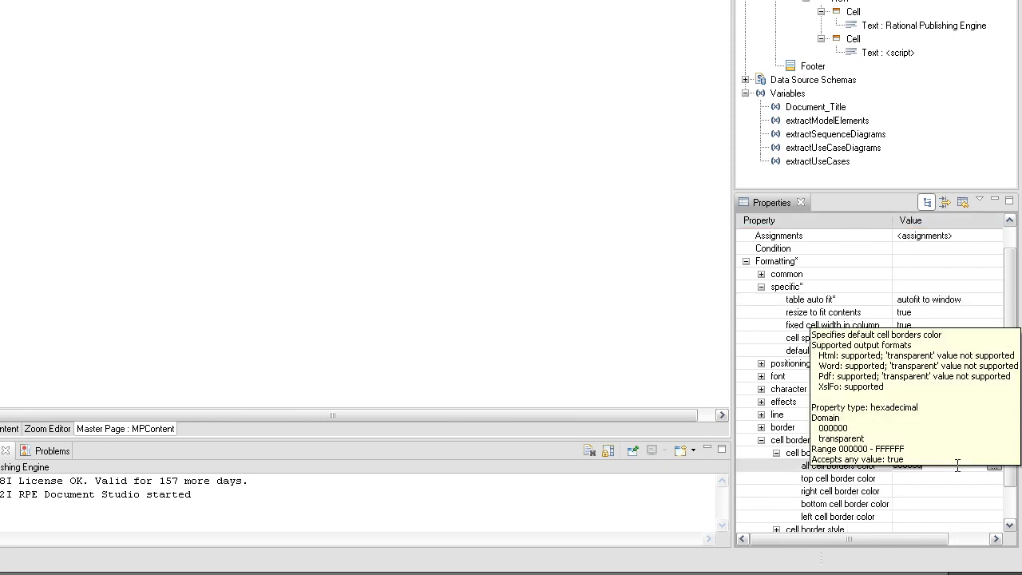
pyautogui.click(946, 504)
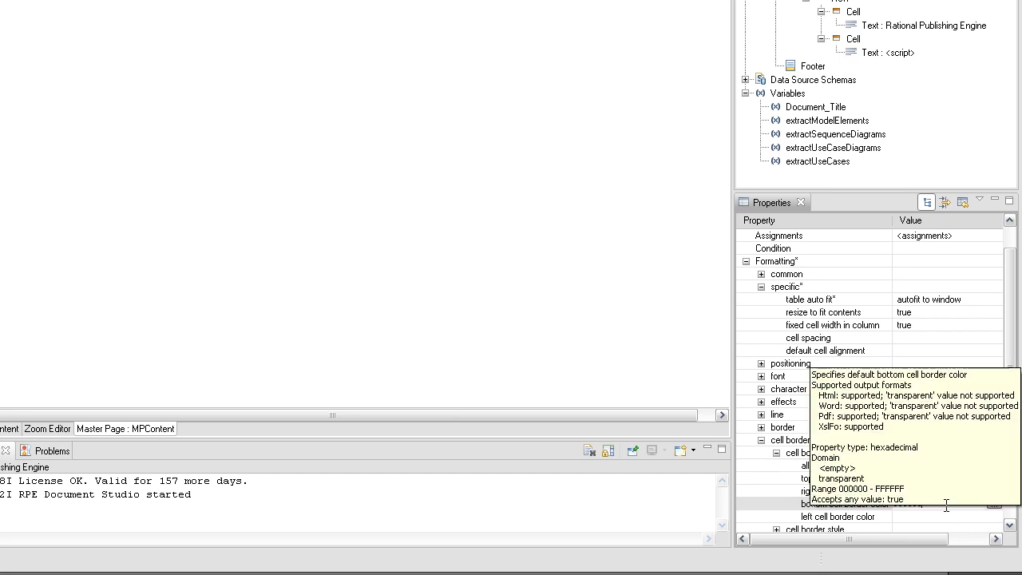
# Clear the header table's all cell borders style and set its bottom cell border style to single
pyautogui.scroll(-1, 946, 505)
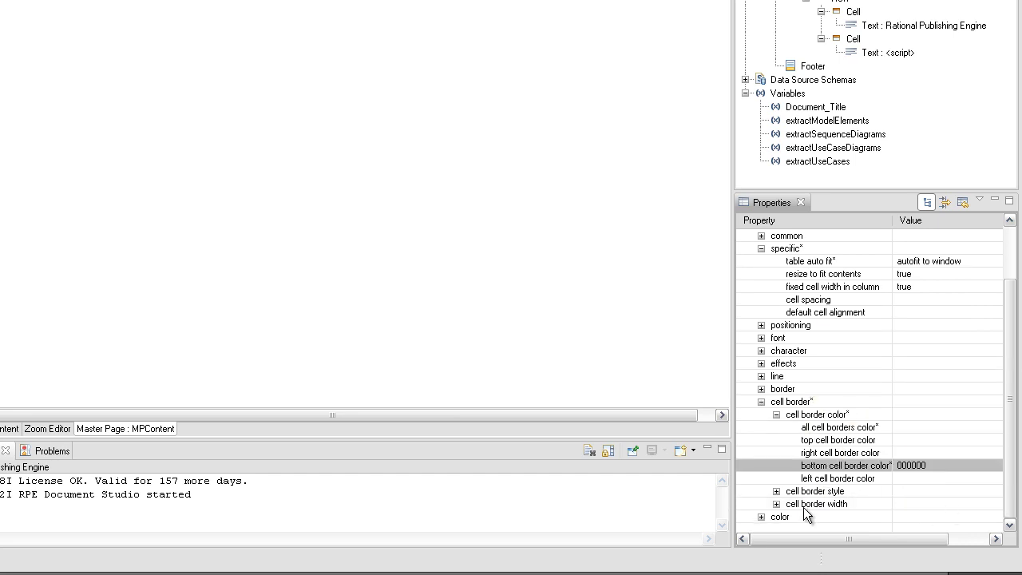
pyautogui.doubleClick(776, 491)
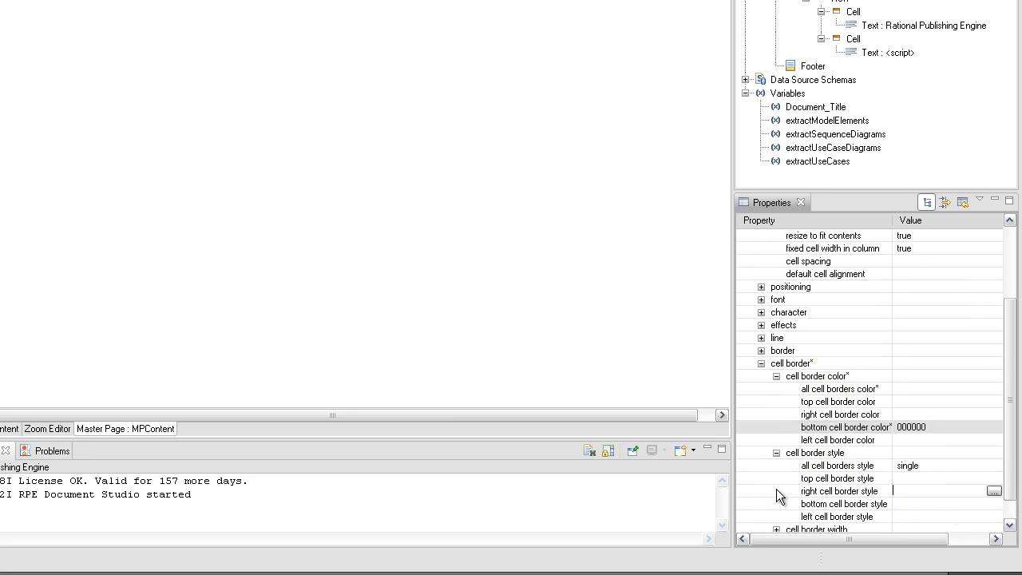
pyautogui.click(939, 465)
pyautogui.press('BackSpace')
pyautogui.press('BackSpace')
pyautogui.press('BackSpace')
pyautogui.press('BackSpace')
pyautogui.press('BackSpace')
pyautogui.press('BackSpace')
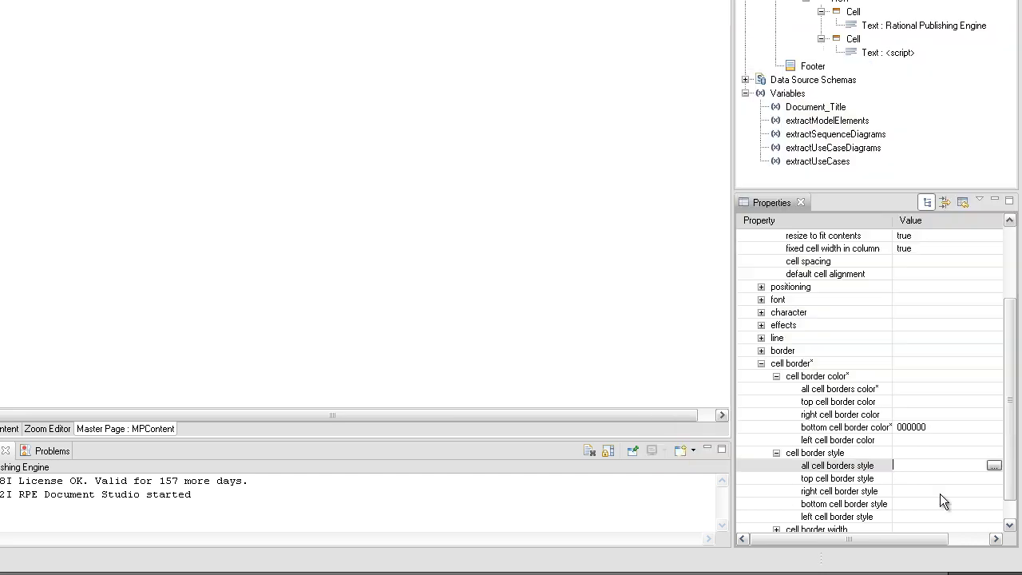
pyautogui.click(928, 504)
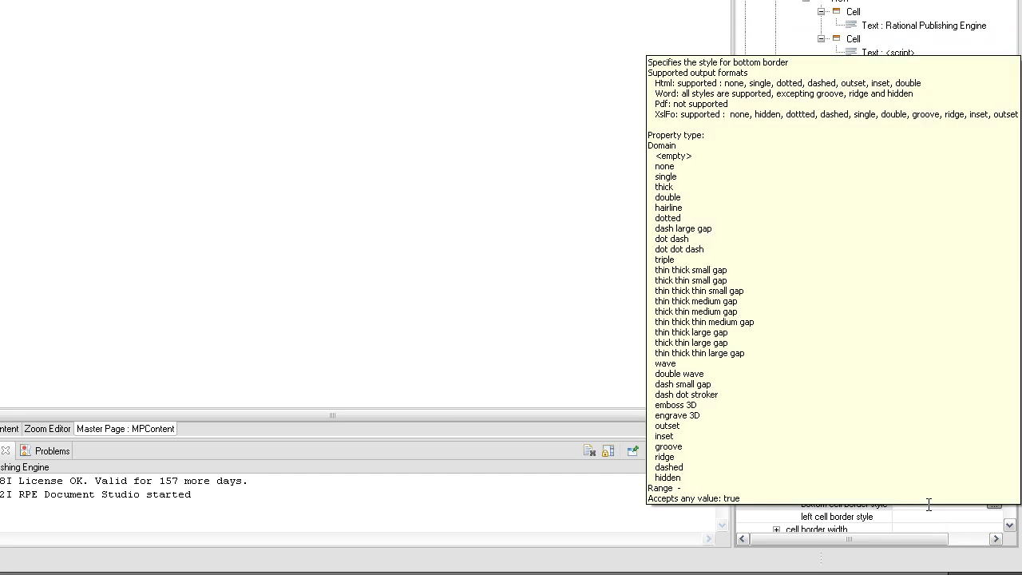
# Clear the header table's all cell borders width and set its bottom cell border width to 1
pyautogui.scroll(-1, 918, 505)
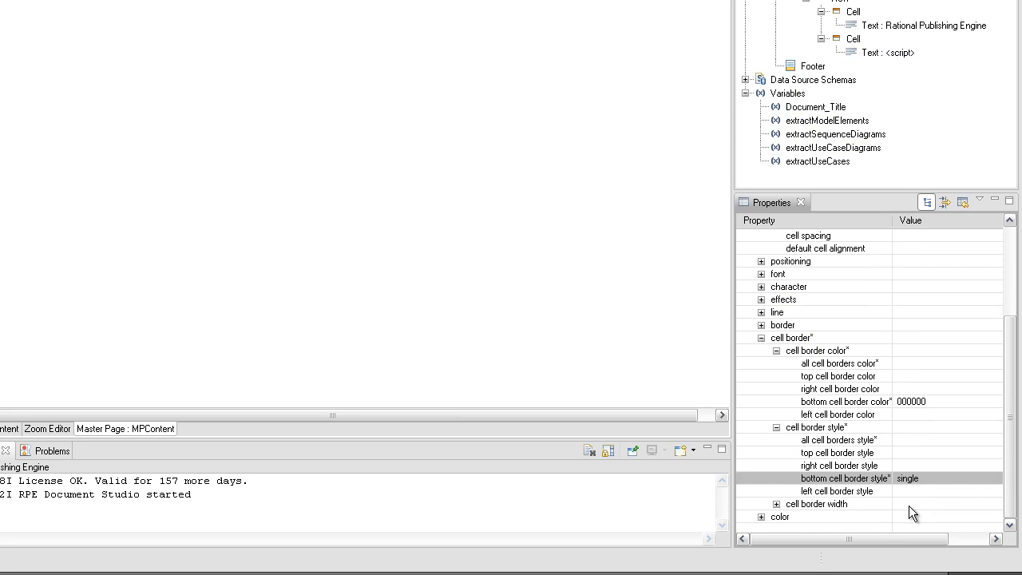
pyautogui.click(776, 504)
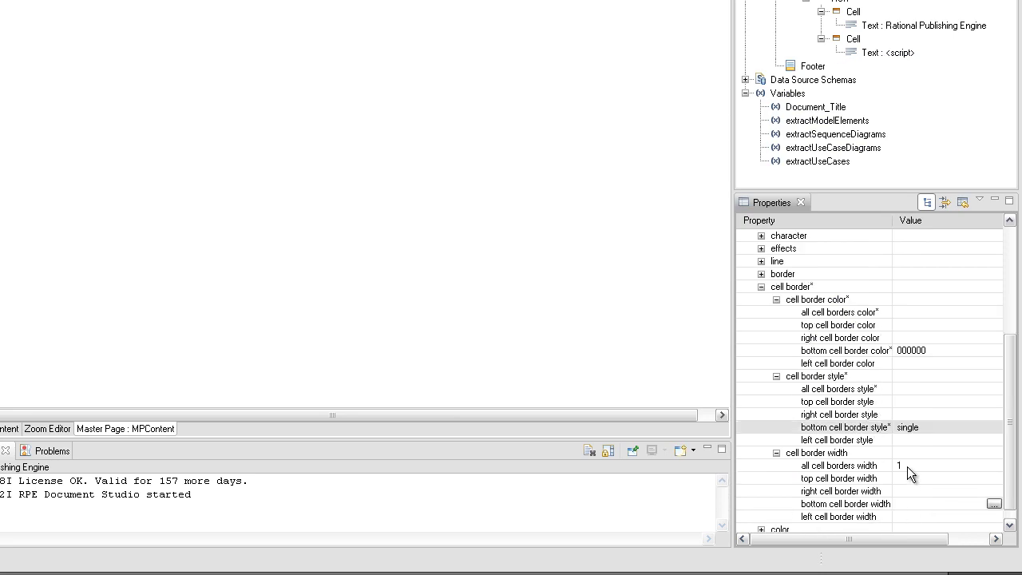
pyautogui.click(907, 468)
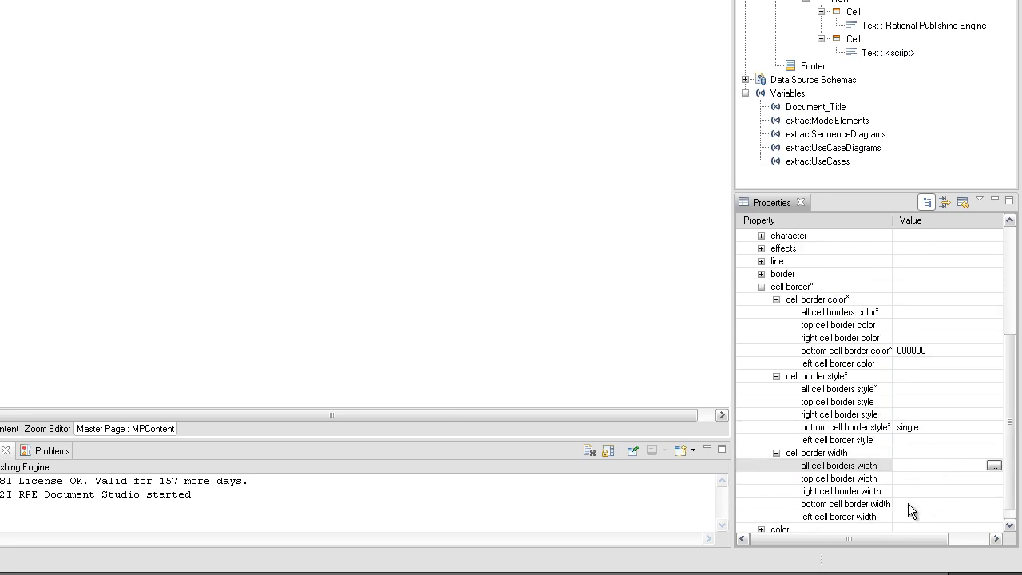
pyautogui.click(908, 504)
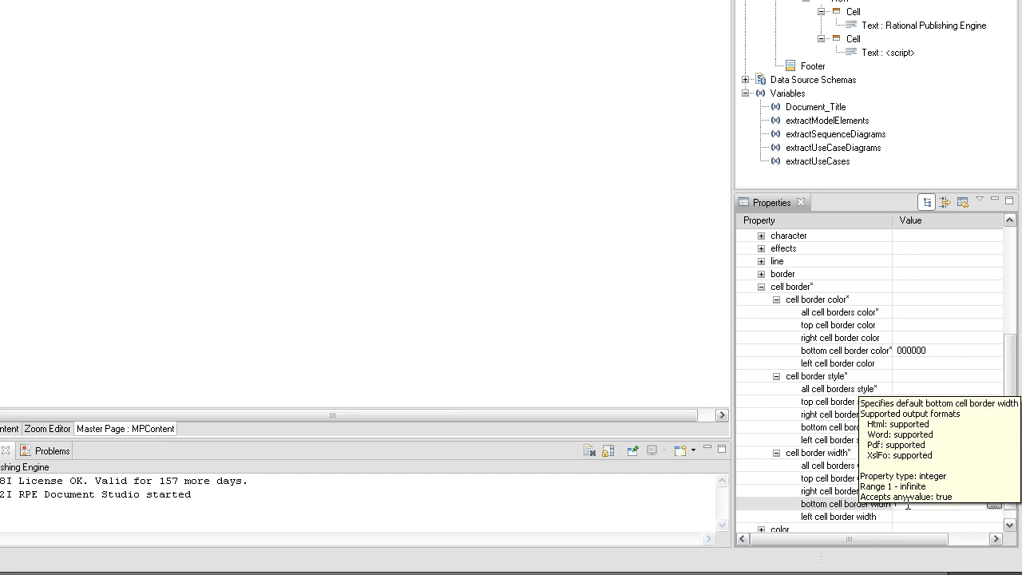
pyautogui.write('1')
pyautogui.press('Return')
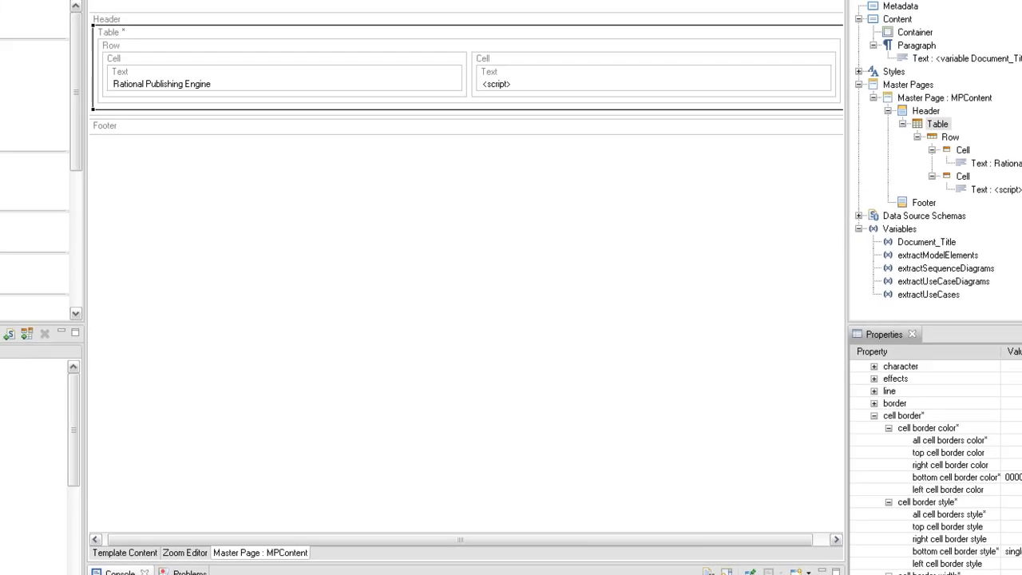
# Insert a paragraph into the MPContent footer and add a text element inside it
pyautogui.click(153, 150)
pyautogui.rightClick(156, 150)
pyautogui.moveTo(289, 152)
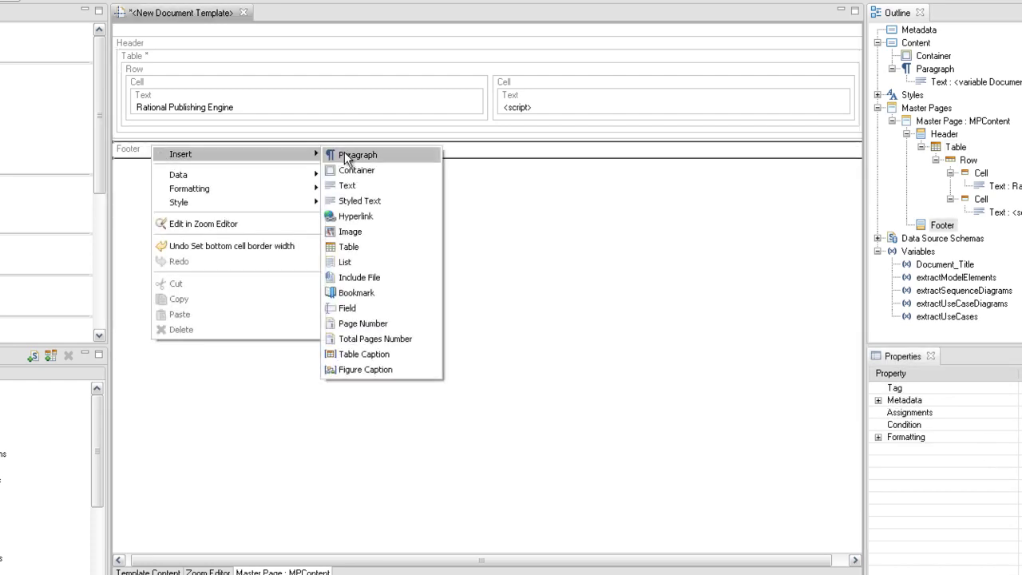
pyautogui.click(345, 154)
pyautogui.rightClick(301, 162)
pyautogui.moveTo(336, 169)
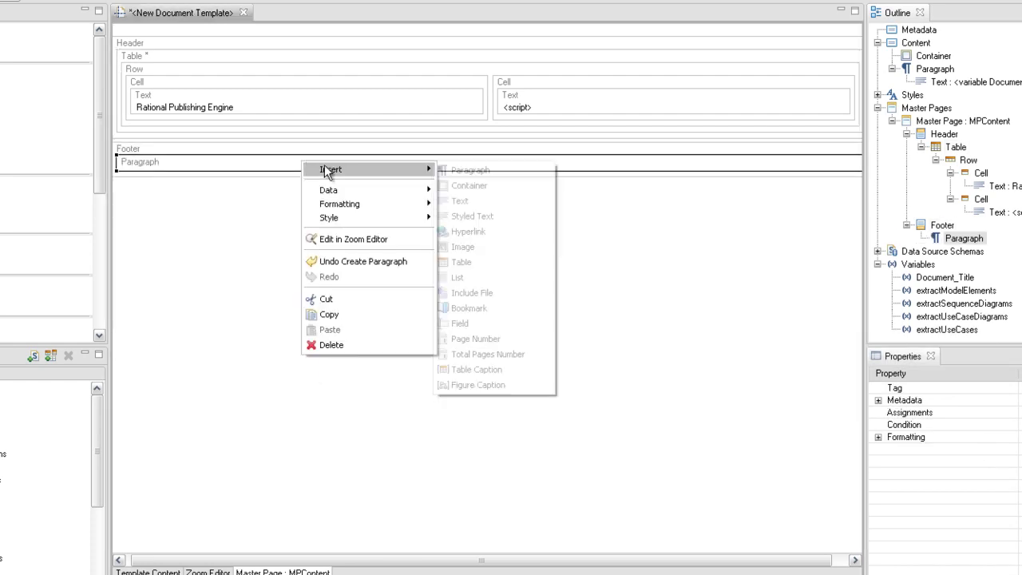
pyautogui.click(477, 198)
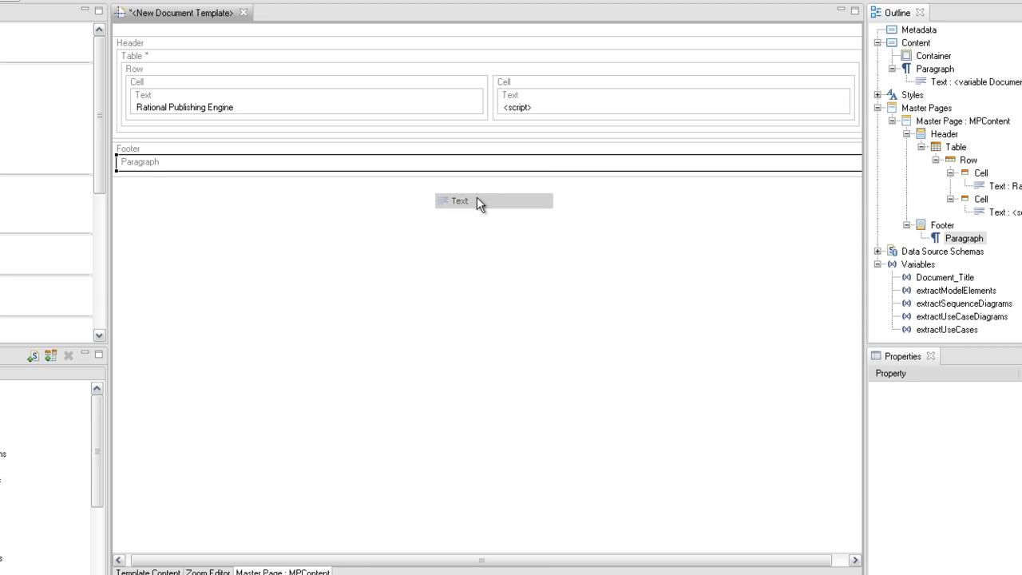
# Add a page number element followed by a second text element to the footer paragraph
pyautogui.rightClick(370, 166)
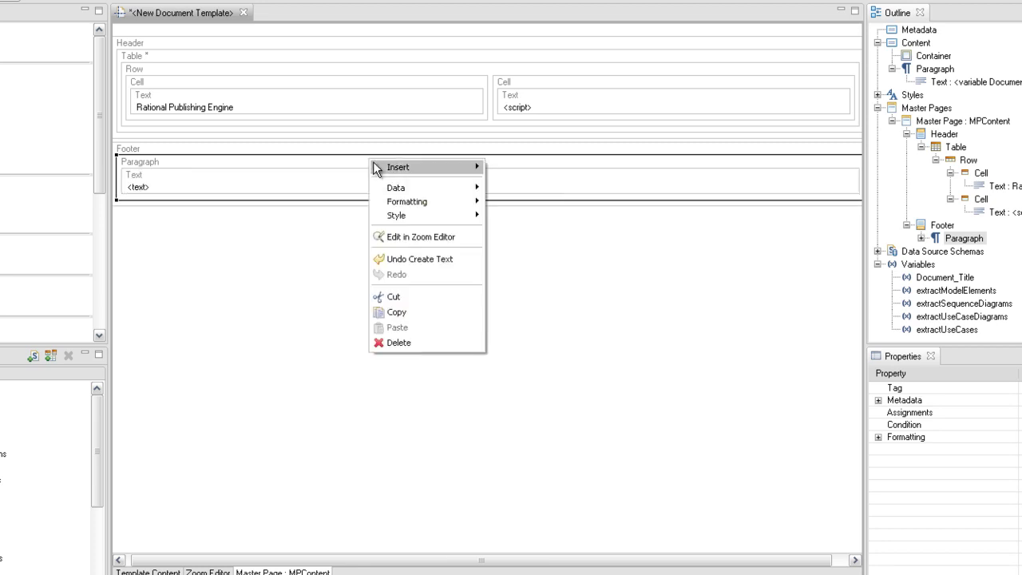
pyautogui.moveTo(410, 169)
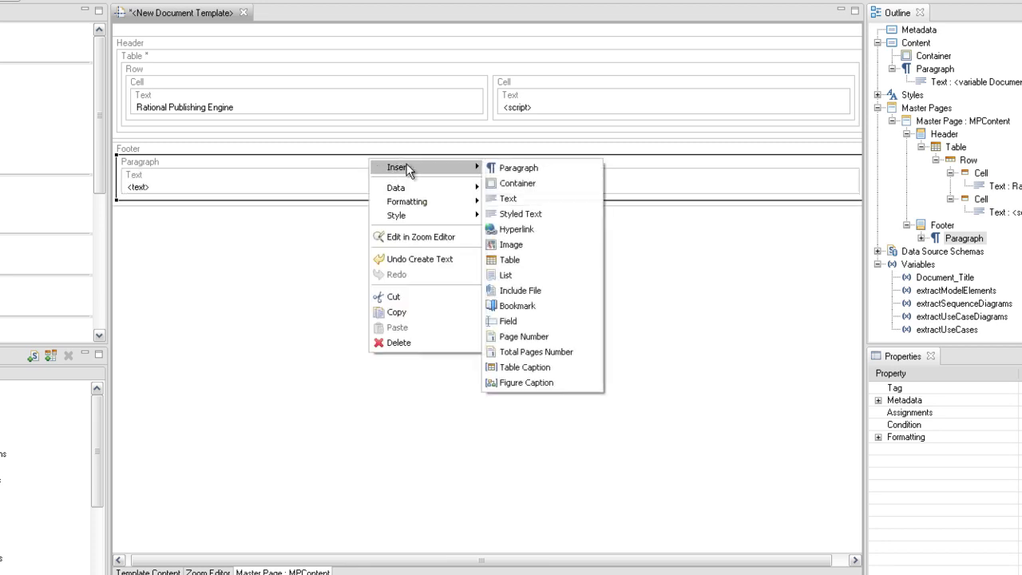
pyautogui.click(515, 336)
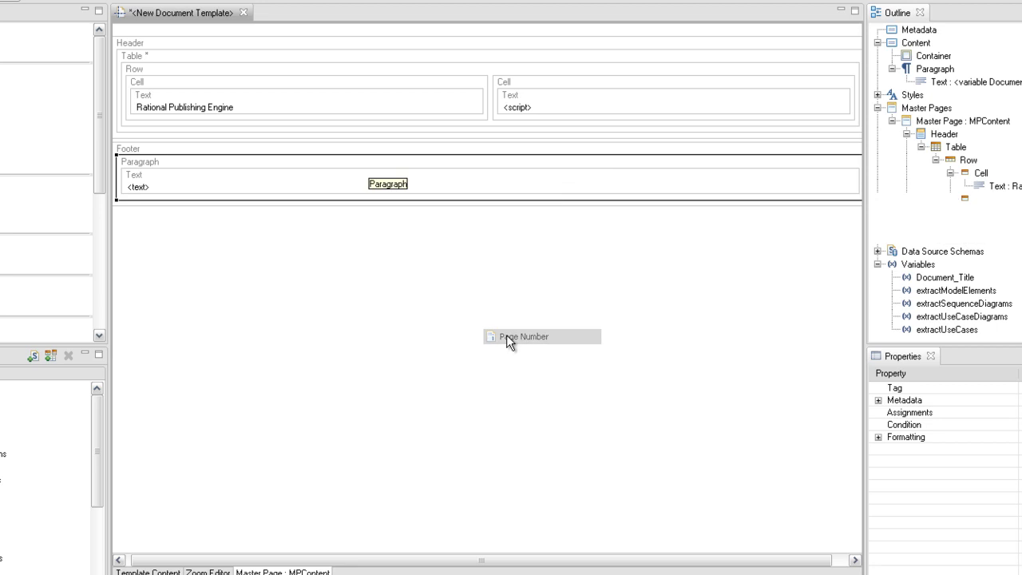
pyautogui.rightClick(370, 166)
pyautogui.moveTo(381, 167)
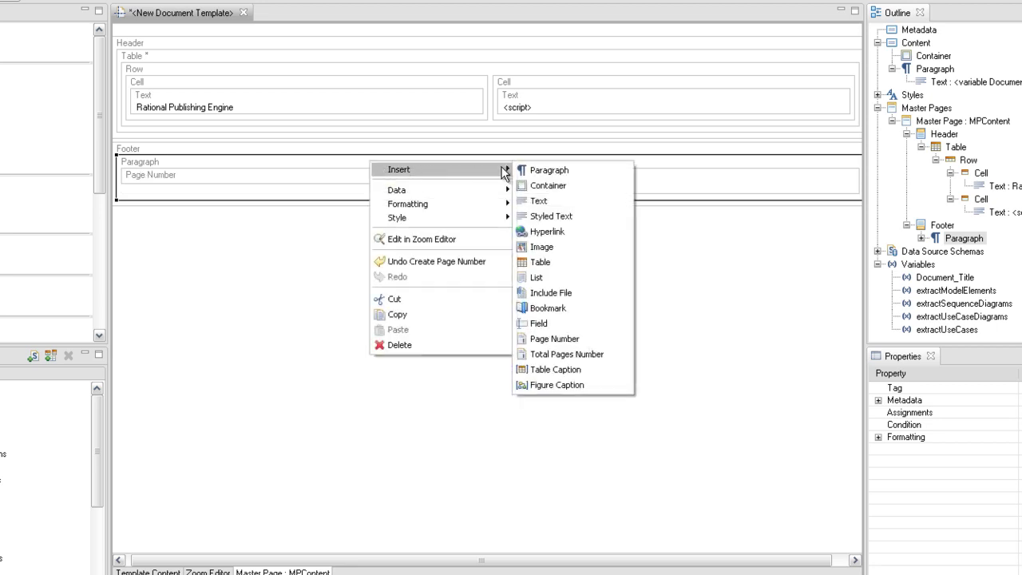
pyautogui.click(548, 200)
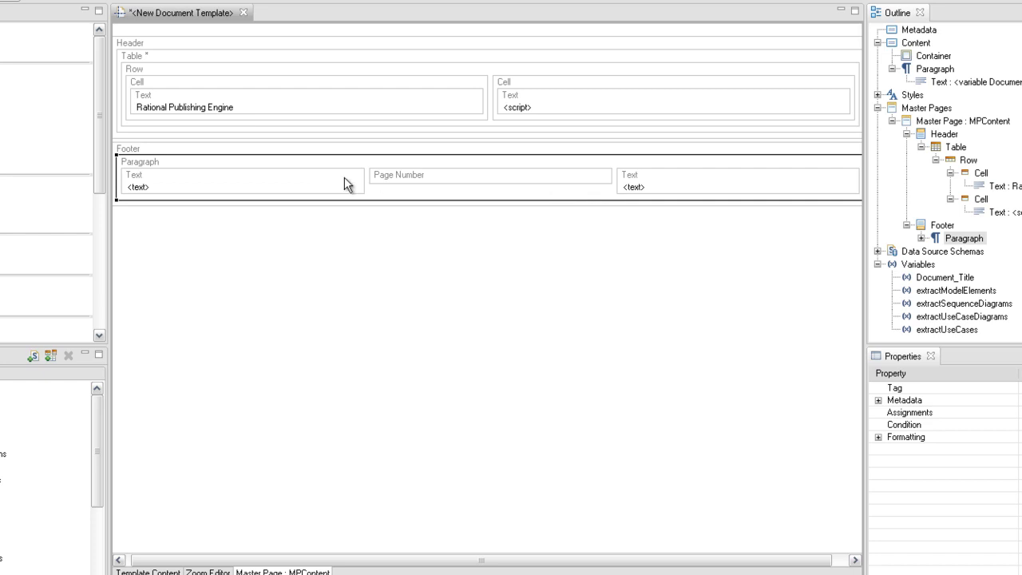
# Set the content of both footer text elements around the page number to a hyphen padded with spaces
pyautogui.doubleClick(267, 184)
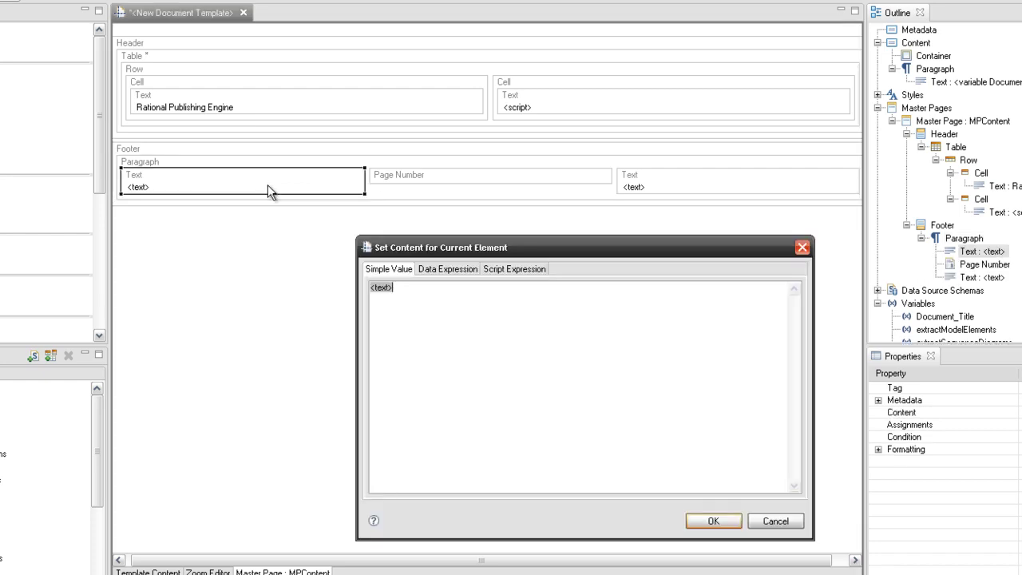
pyautogui.write('-')
pyautogui.click(721, 517)
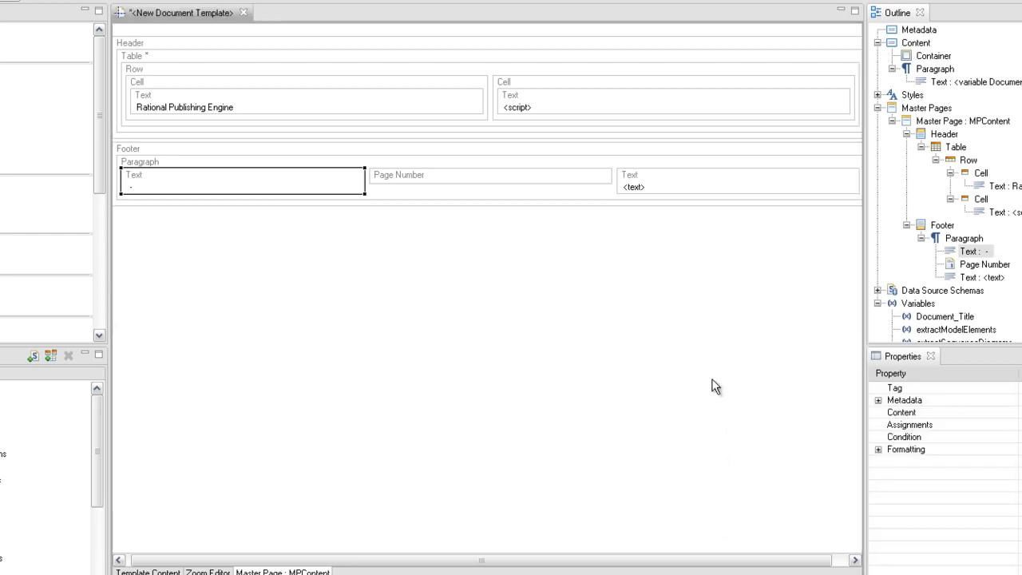
pyautogui.doubleClick(657, 180)
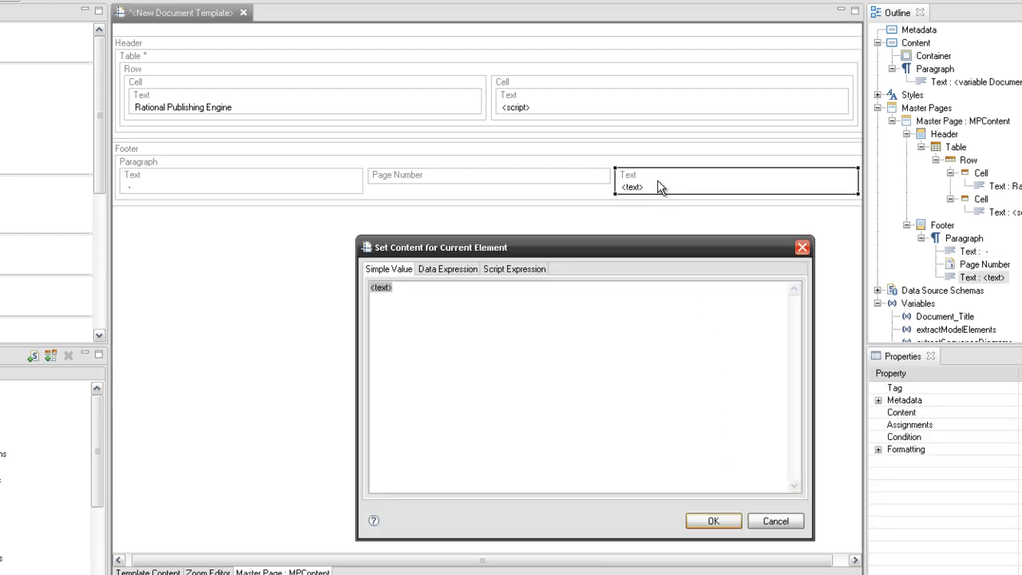
pyautogui.write('-')
pyautogui.click(712, 520)
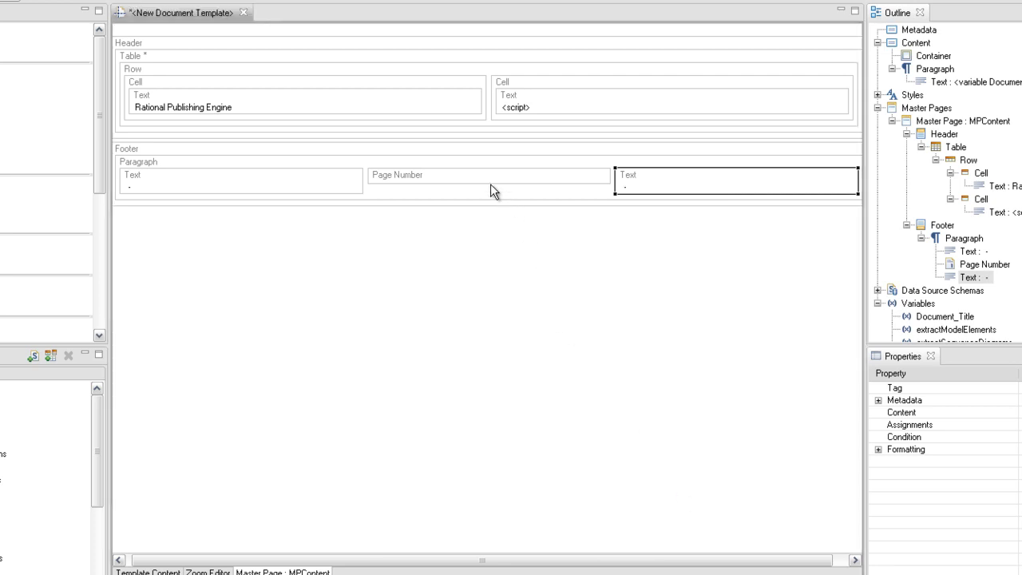
# Set the footer paragraph's paragraph alignment to center
pyautogui.click(468, 166)
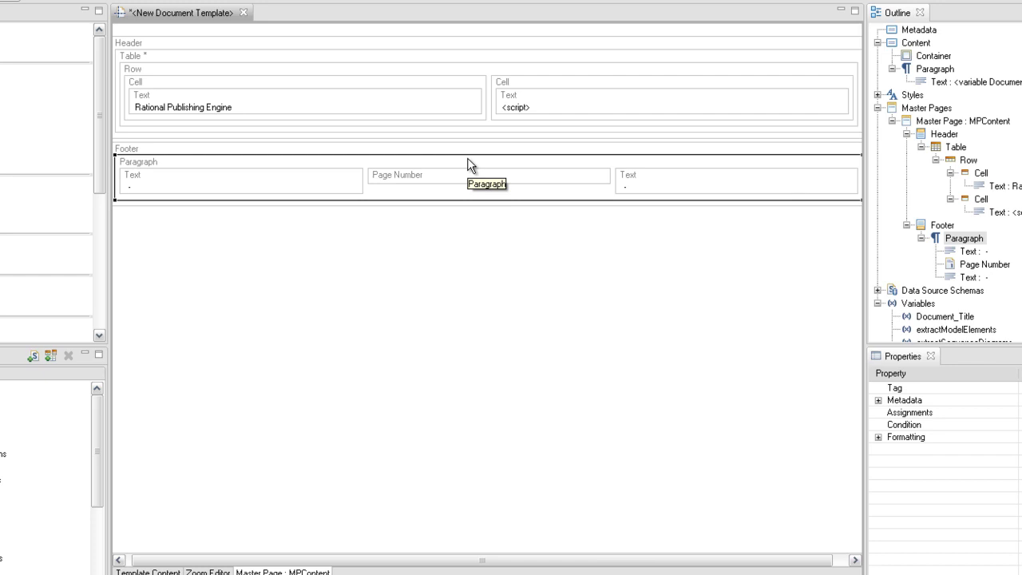
pyautogui.click(878, 436)
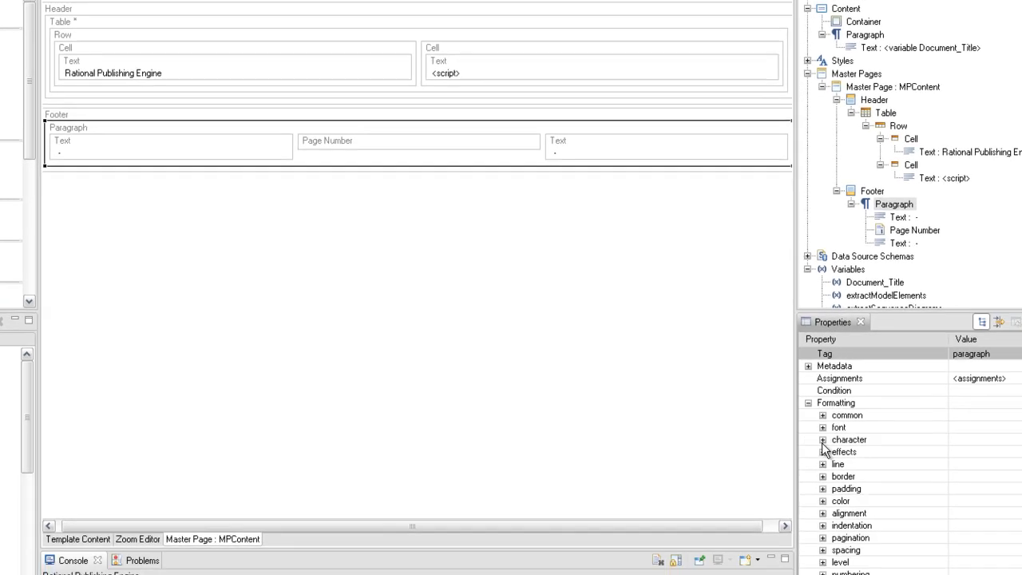
pyautogui.click(822, 512)
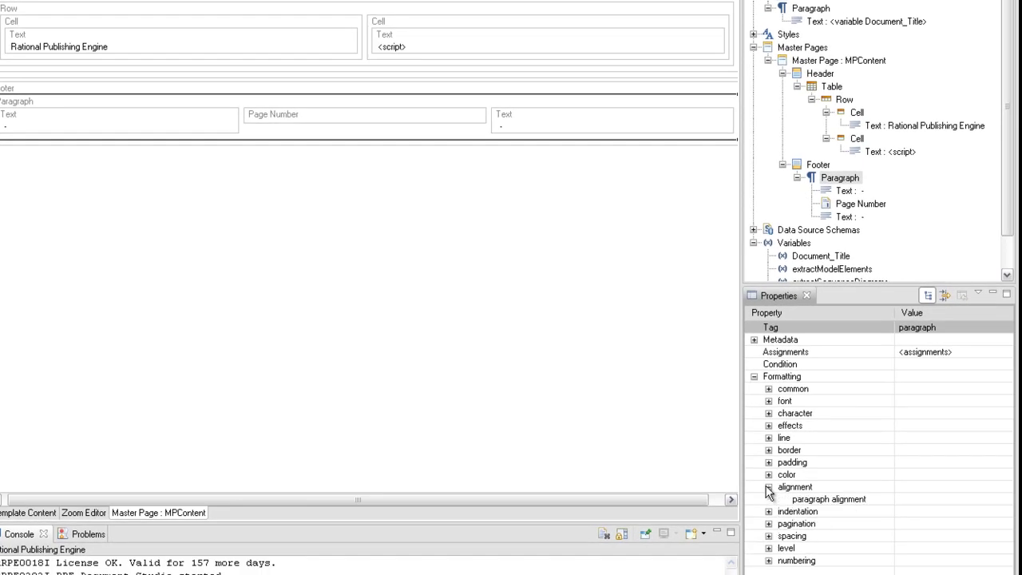
pyautogui.click(1000, 501)
pyautogui.click(1005, 499)
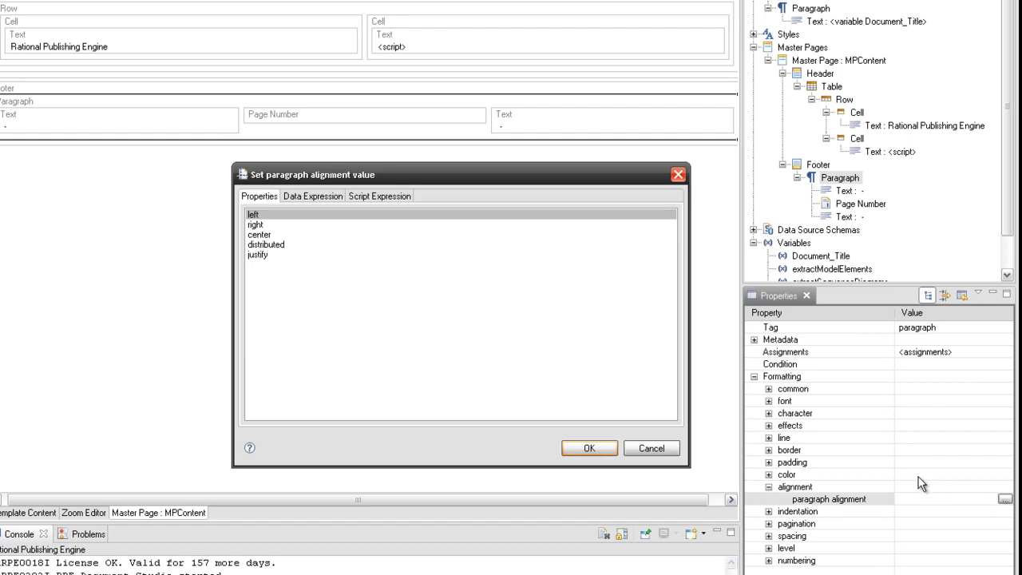
pyautogui.click(327, 234)
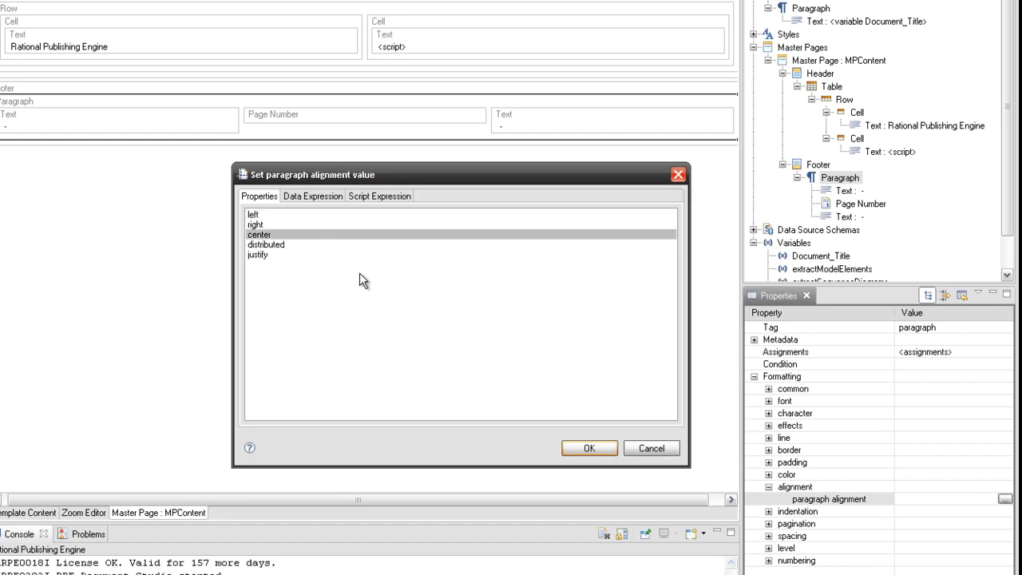
pyautogui.click(587, 448)
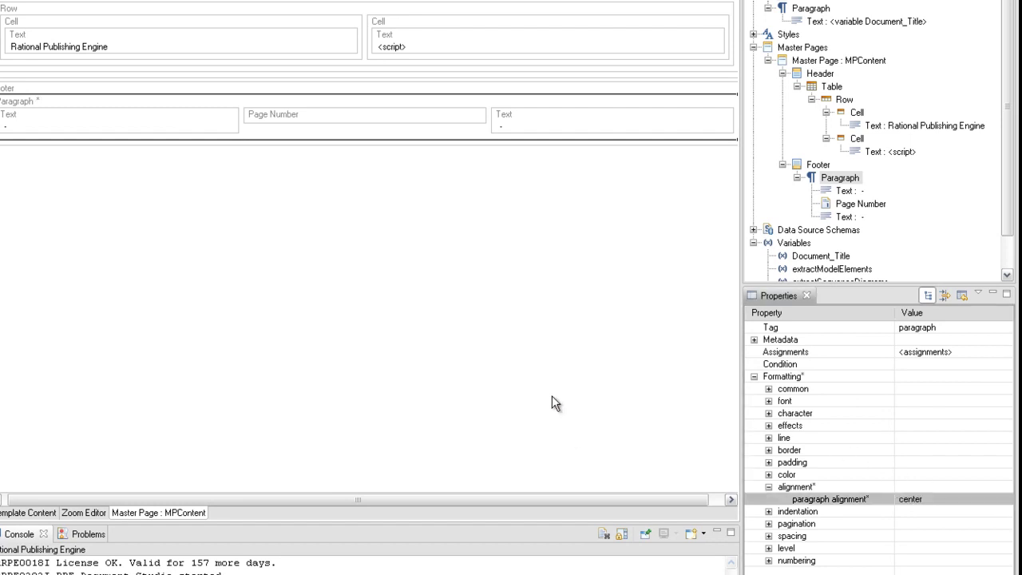
# Make the footer's page number element bold by setting its bold font property to true
pyautogui.click(415, 116)
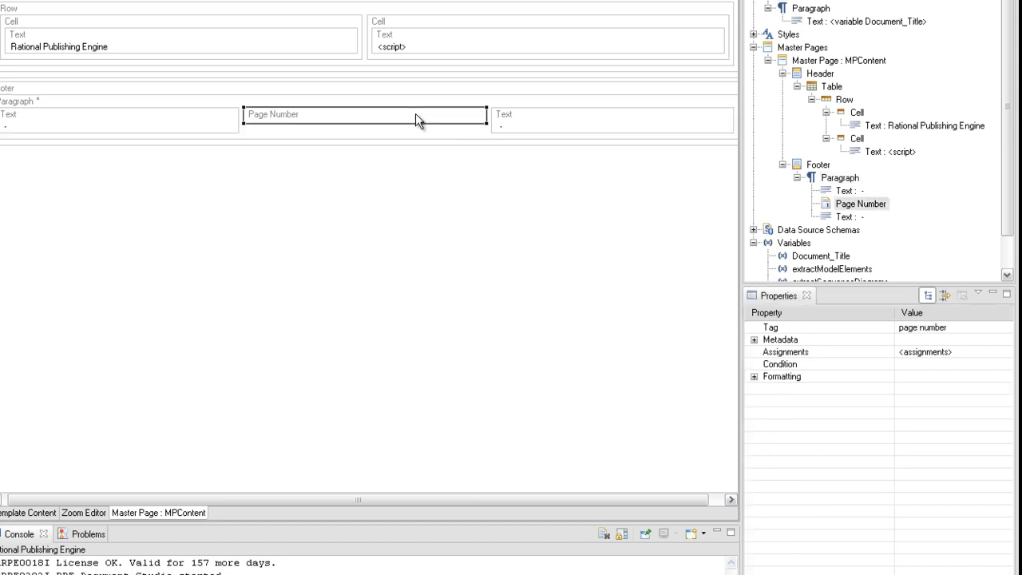
pyautogui.click(755, 377)
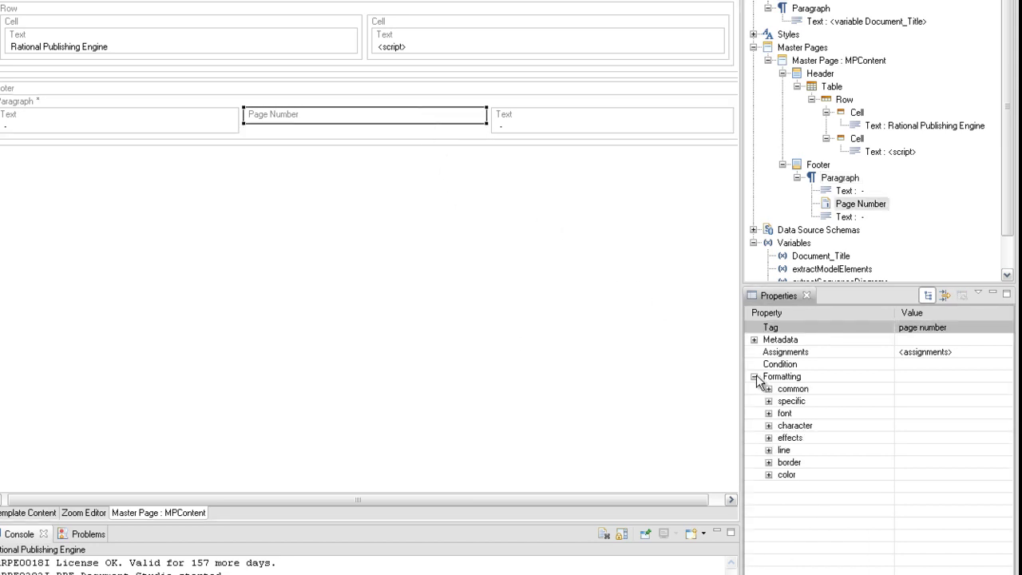
pyautogui.click(768, 413)
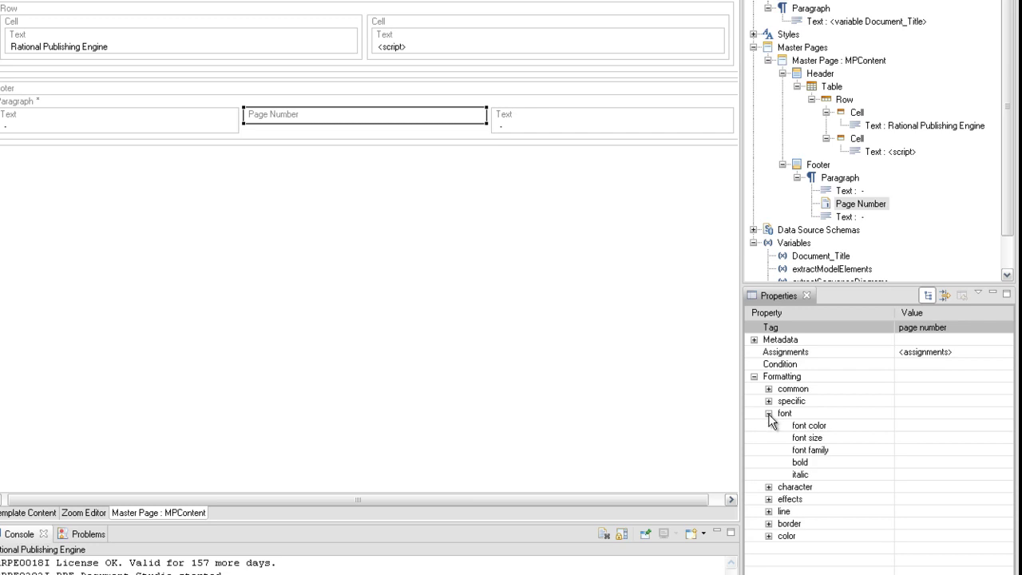
pyautogui.click(954, 461)
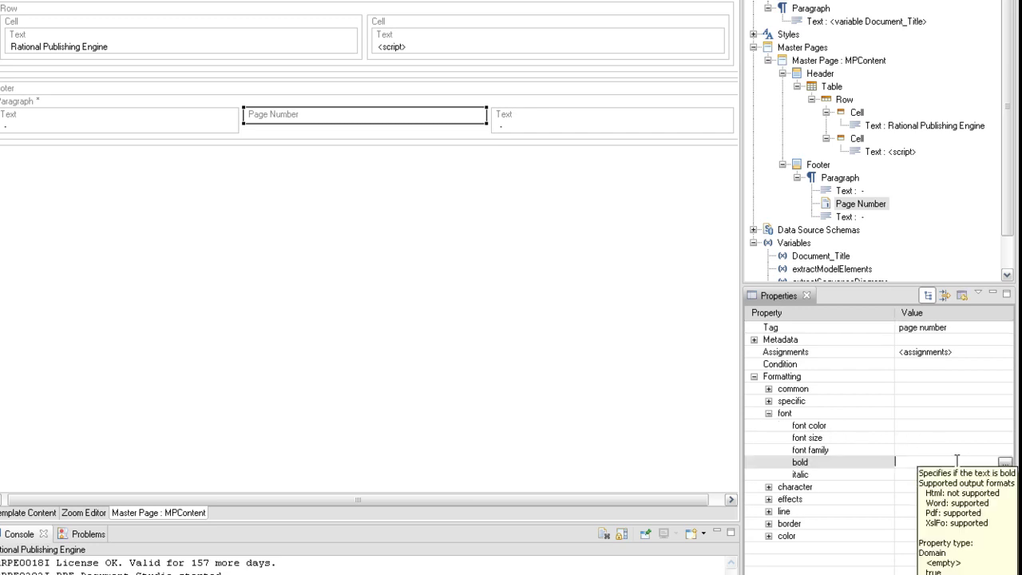
pyautogui.click(1004, 463)
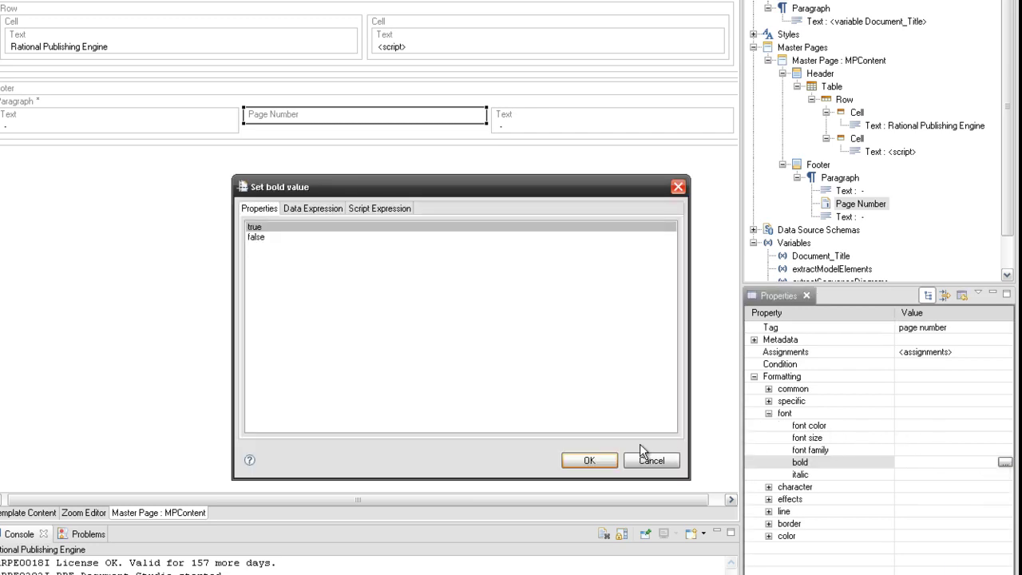
pyautogui.click(594, 462)
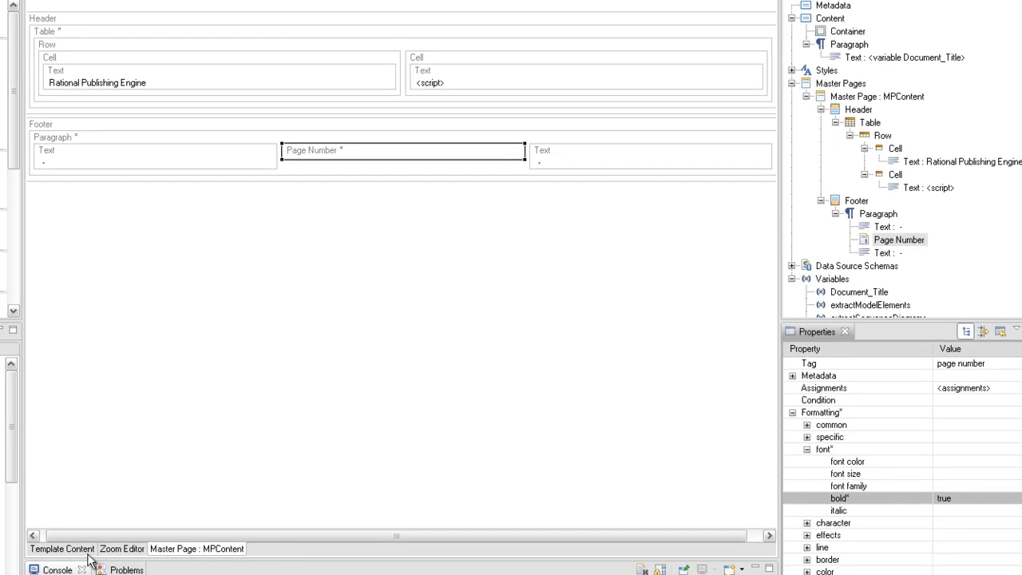
# Return to the template content and insert a page break after the Document_Title paragraph
pyautogui.click(84, 550)
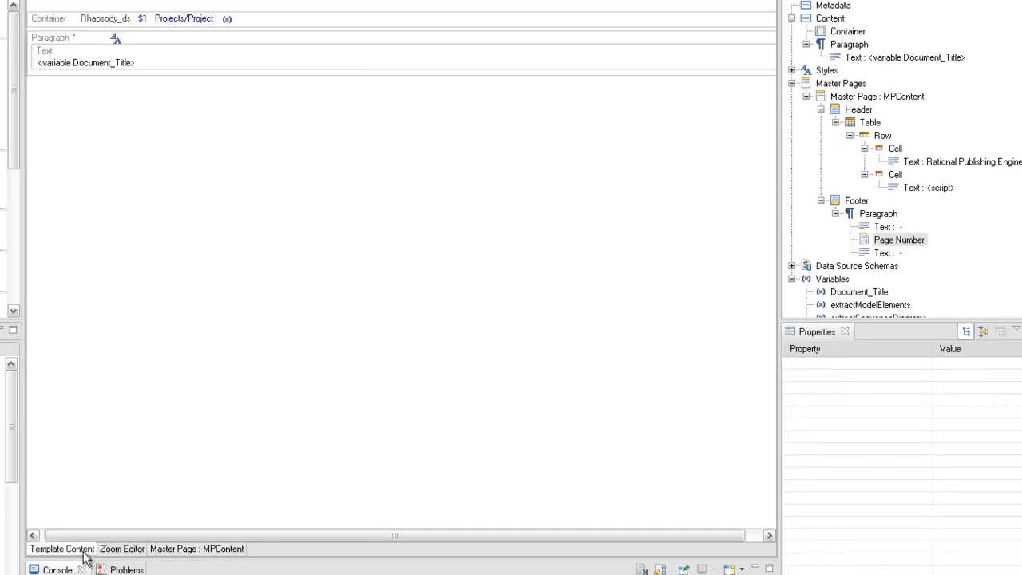
pyautogui.rightClick(80, 154)
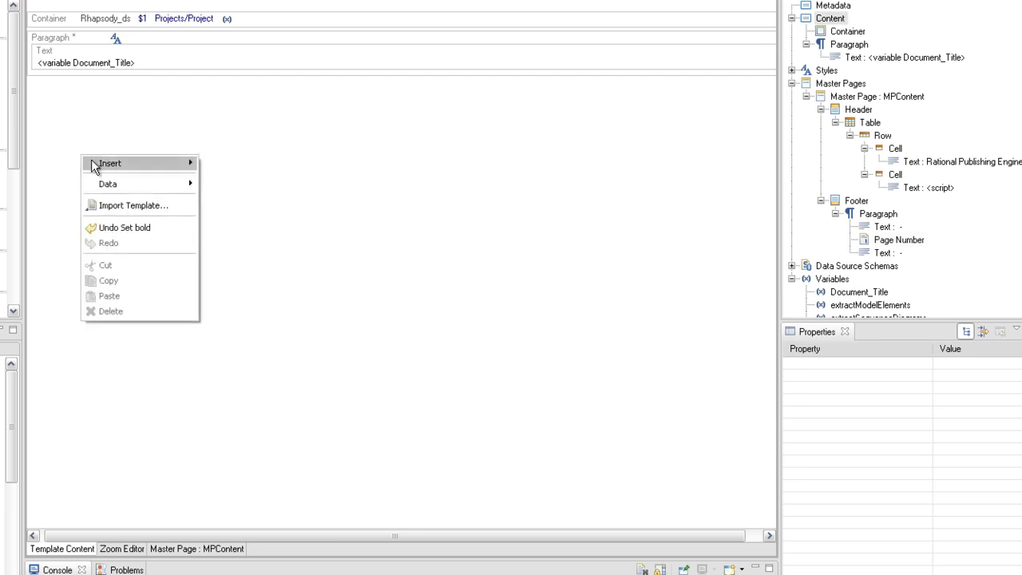
pyautogui.moveTo(91, 159)
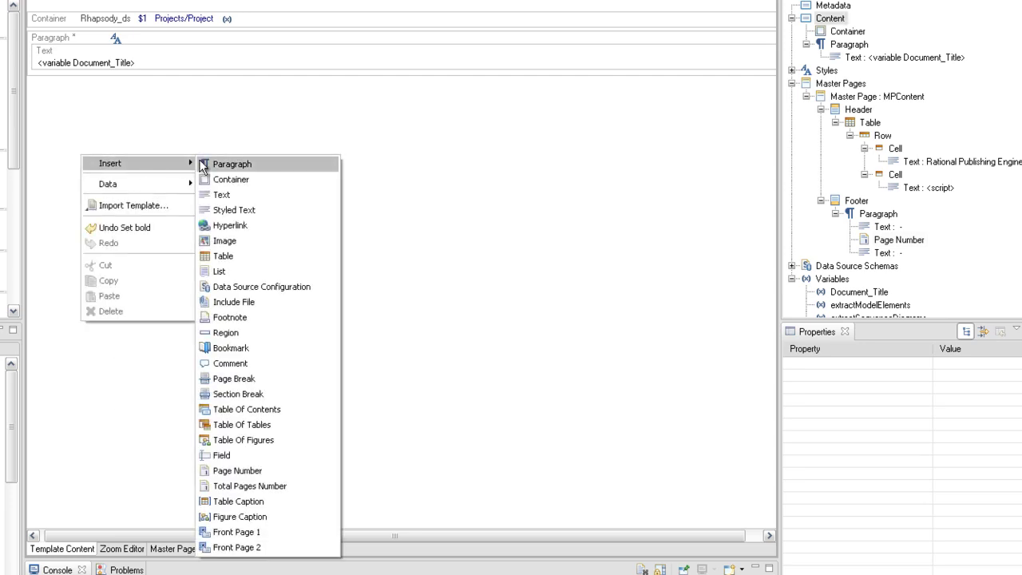
pyautogui.click(240, 378)
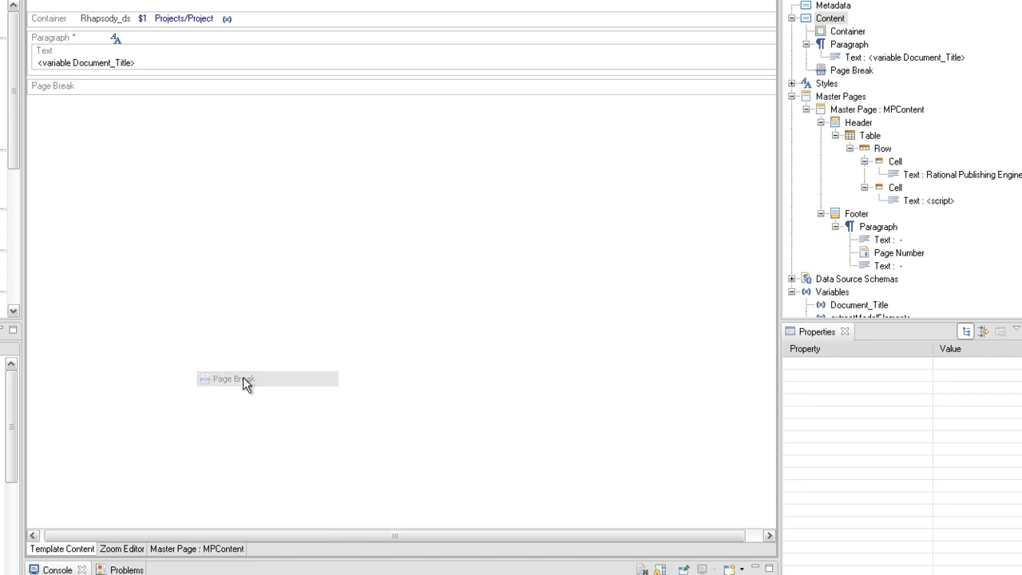
# Insert a table of contents after the page break, followed by a table of figures
pyautogui.rightClick(99, 151)
pyautogui.moveTo(123, 158)
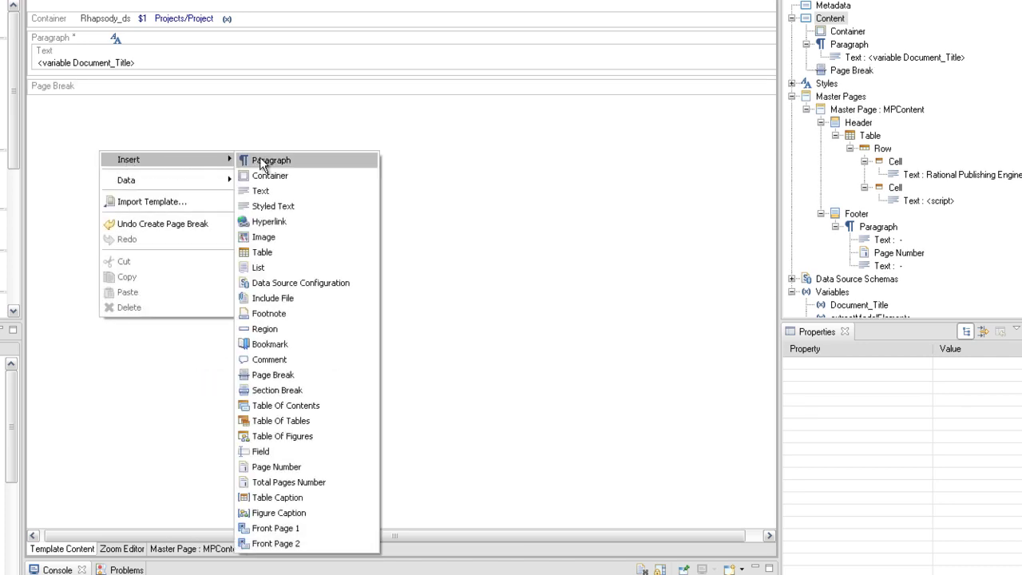
pyautogui.click(274, 407)
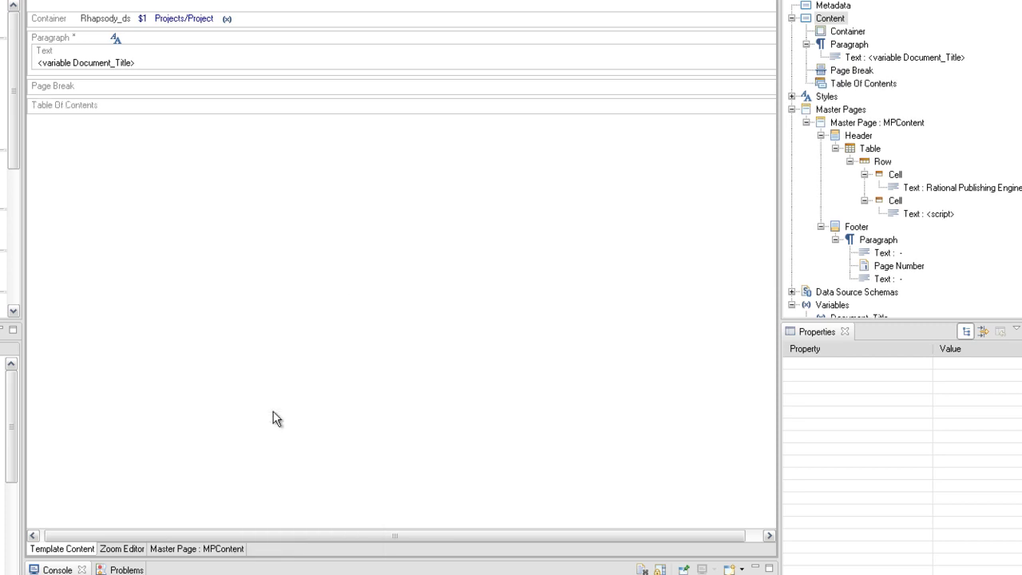
pyautogui.rightClick(270, 407)
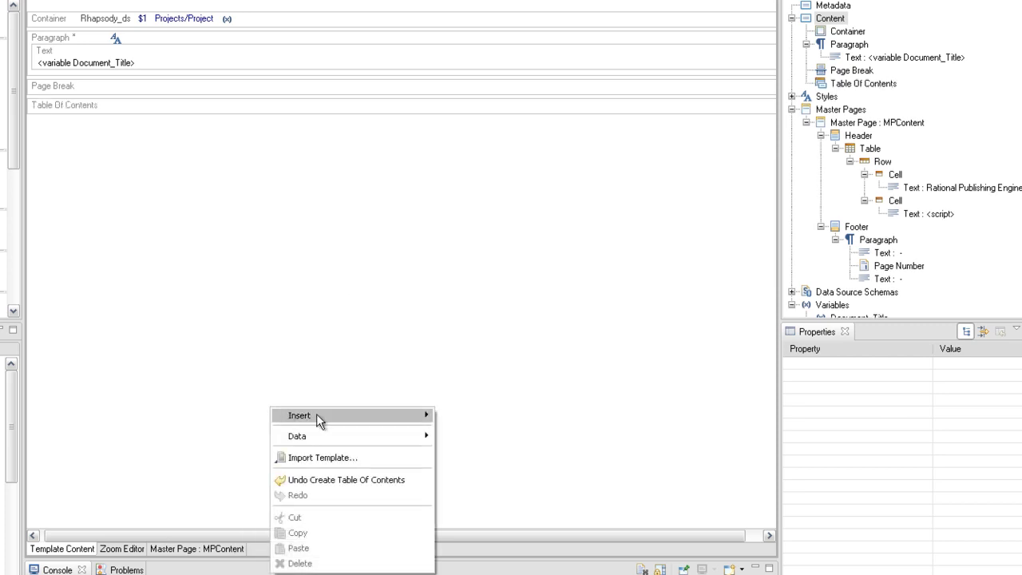
pyautogui.moveTo(383, 418)
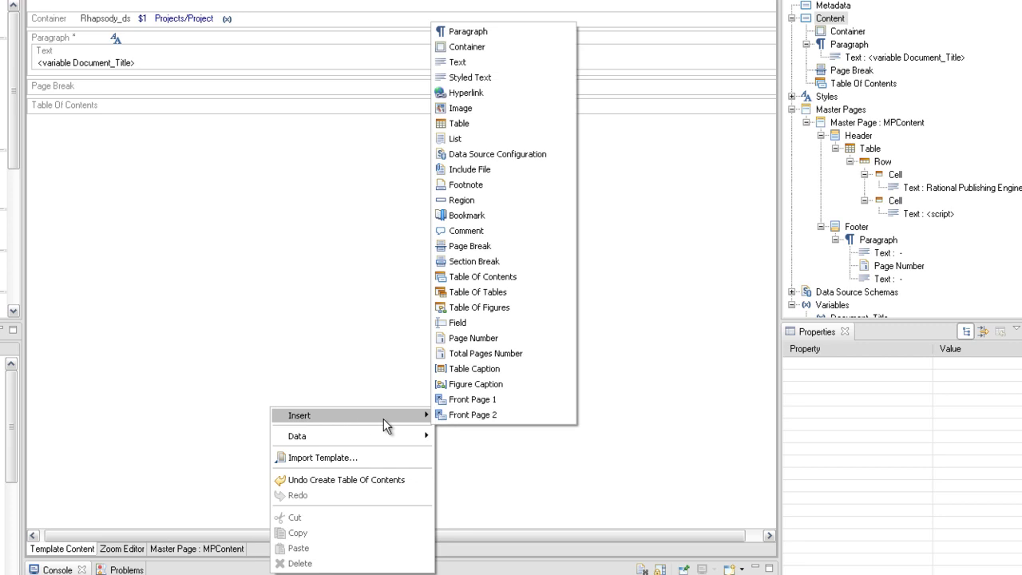
pyautogui.click(475, 303)
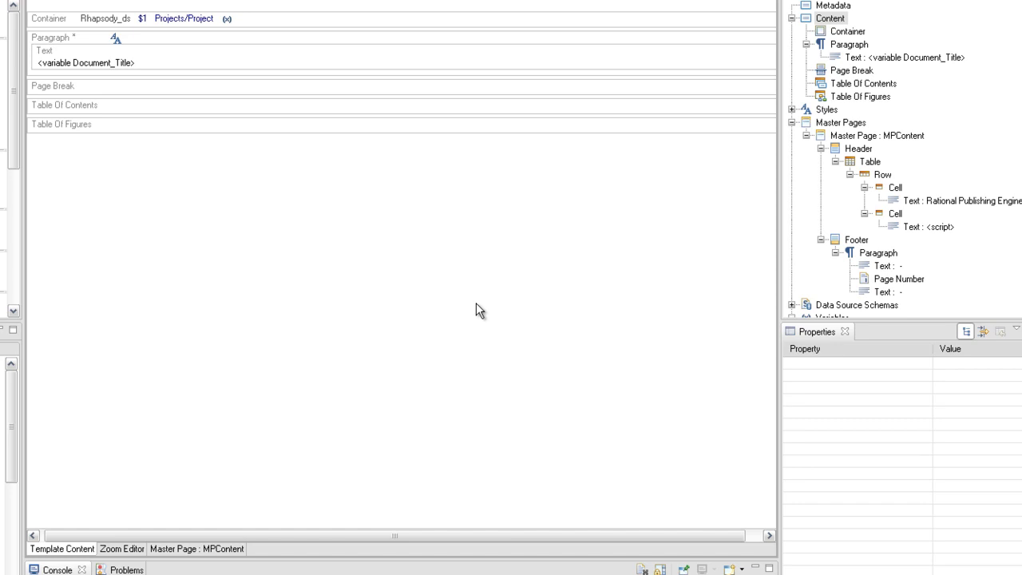
# Insert a container after the table of figures and bind it to the Projects/Project query of Rhapsody_ds
pyautogui.rightClick(475, 302)
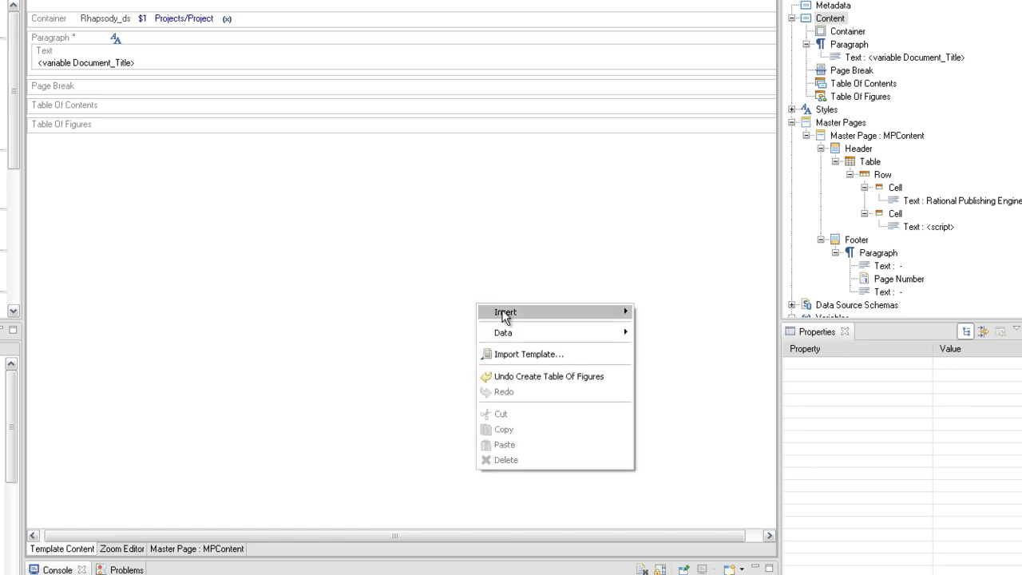
pyautogui.moveTo(551, 309)
pyautogui.click(660, 327)
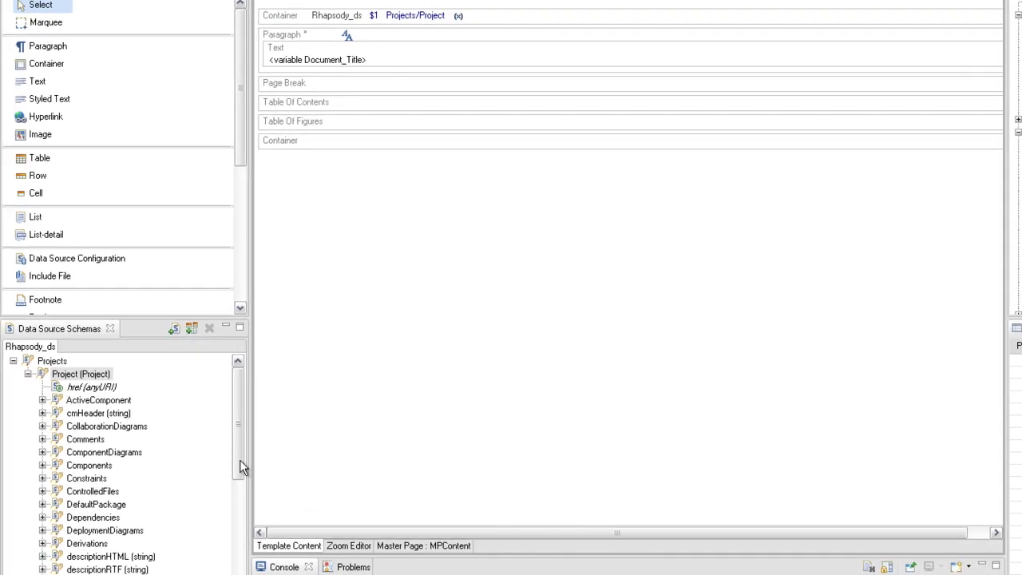
pyautogui.moveTo(91, 376); pyautogui.dragTo(358, 151)
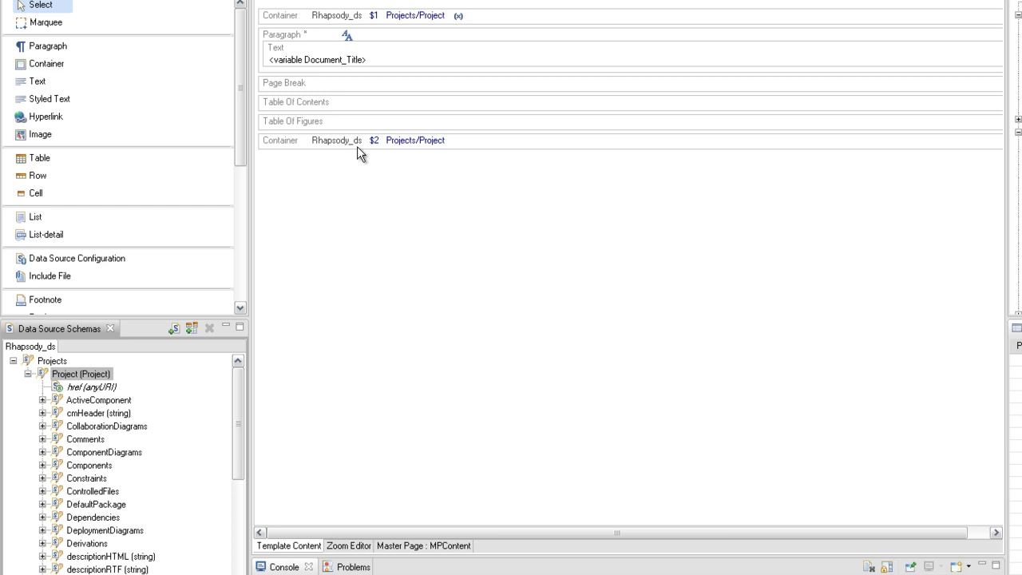
# Nest a container inside the $2 project container and bind it to UseCaseDiagrams with $2 - Projects/Project as context
pyautogui.rightClick(357, 146)
pyautogui.moveTo(421, 167)
pyautogui.click(511, 171)
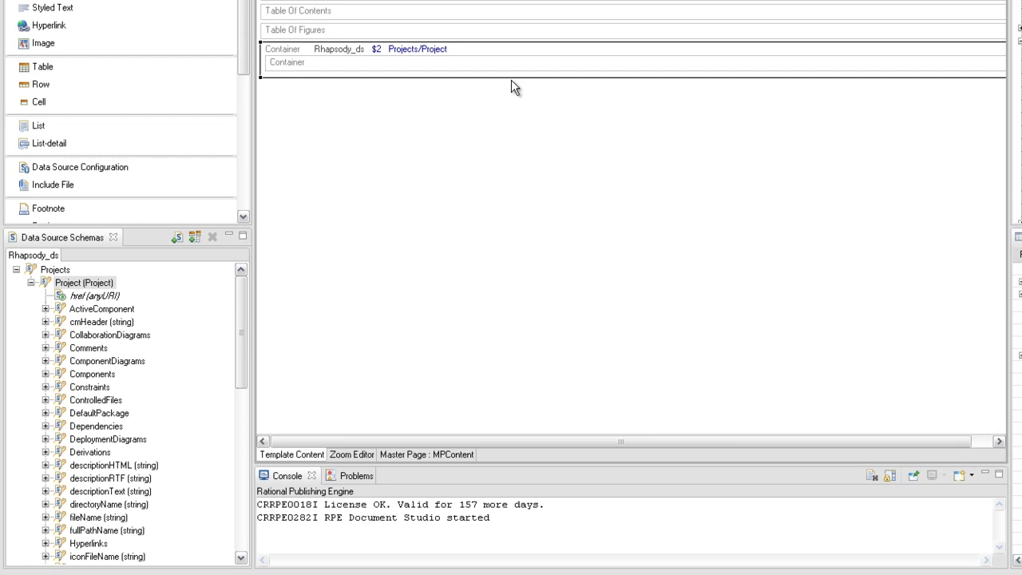
pyautogui.moveTo(245, 306); pyautogui.dragTo(246, 488)
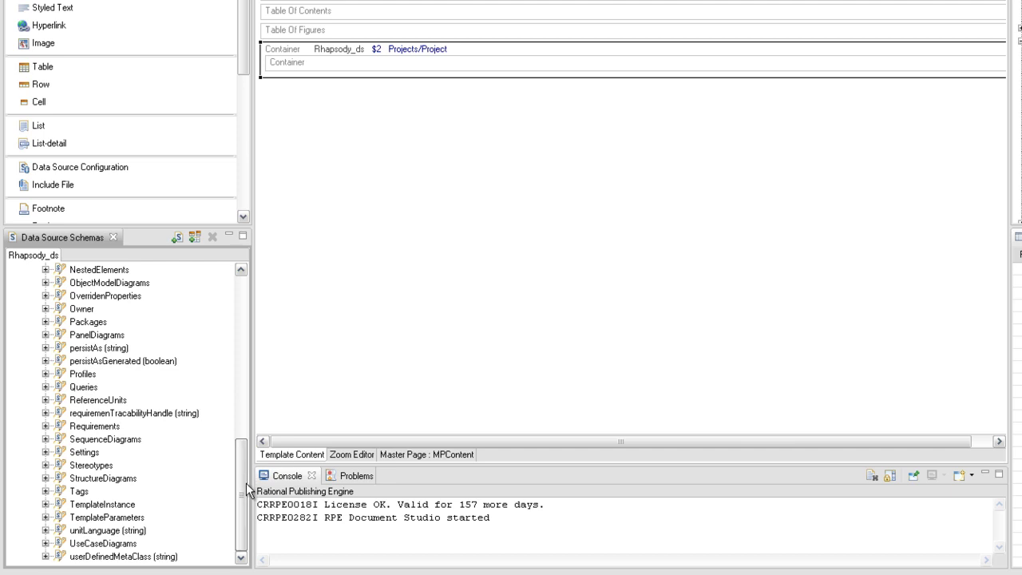
pyautogui.click(134, 548)
pyautogui.moveTo(134, 548); pyautogui.dragTo(424, 70)
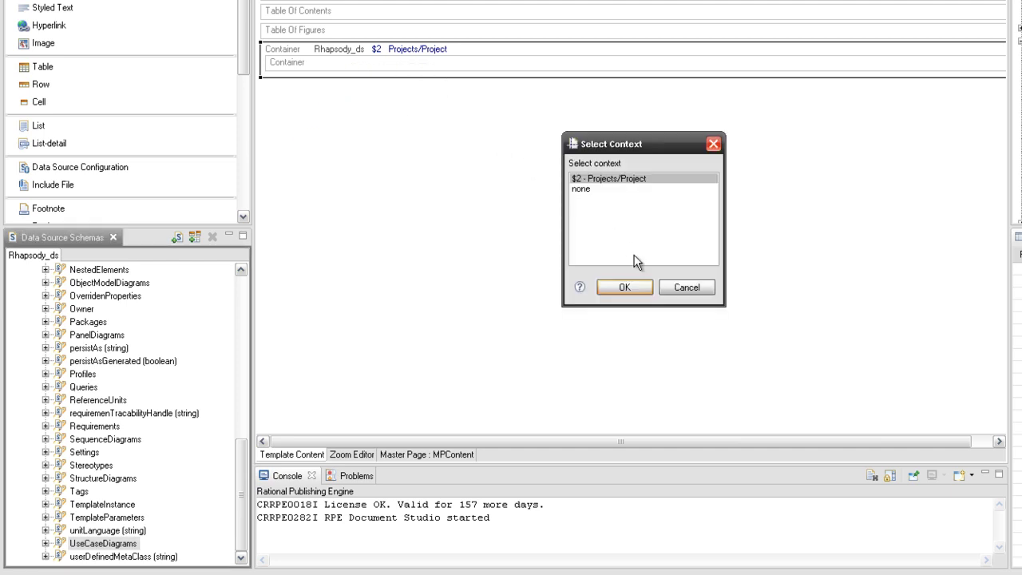
pyautogui.click(639, 287)
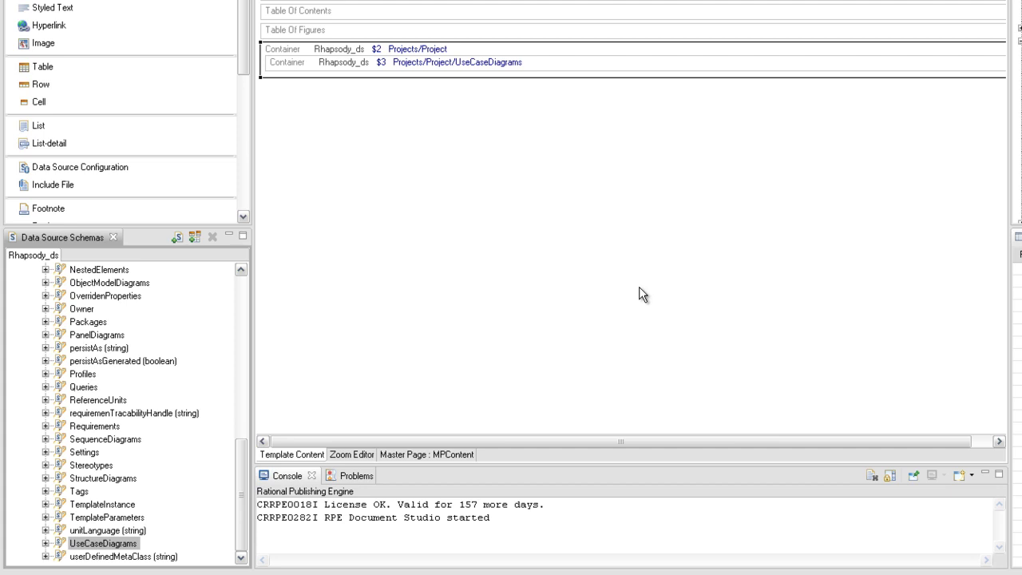
# Set the condition extractUseCaseDiagrams == "On" on the UseCaseDiagrams container
pyautogui.rightClick(458, 62)
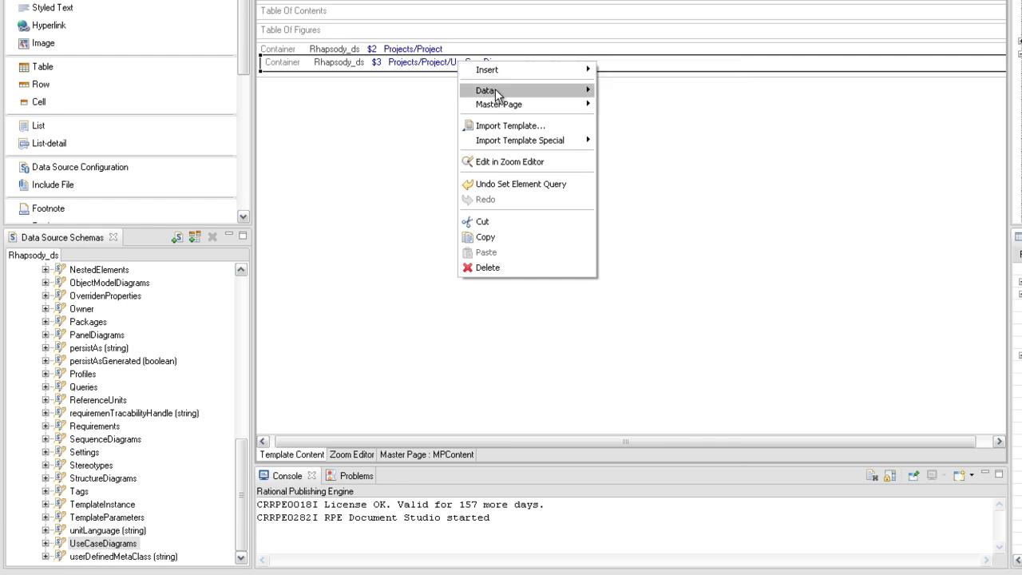
pyautogui.moveTo(494, 89)
pyautogui.click(642, 151)
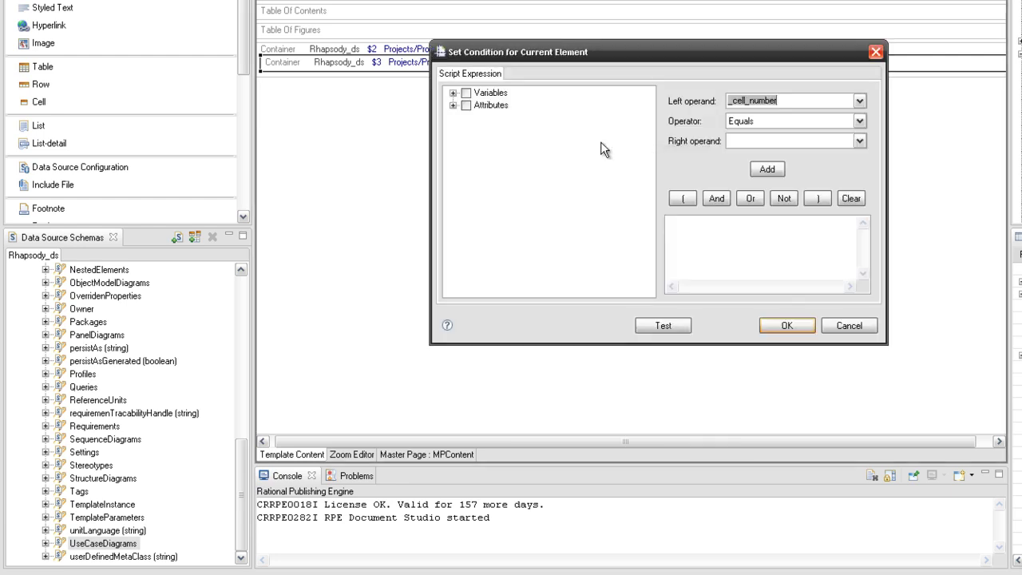
pyautogui.click(454, 93)
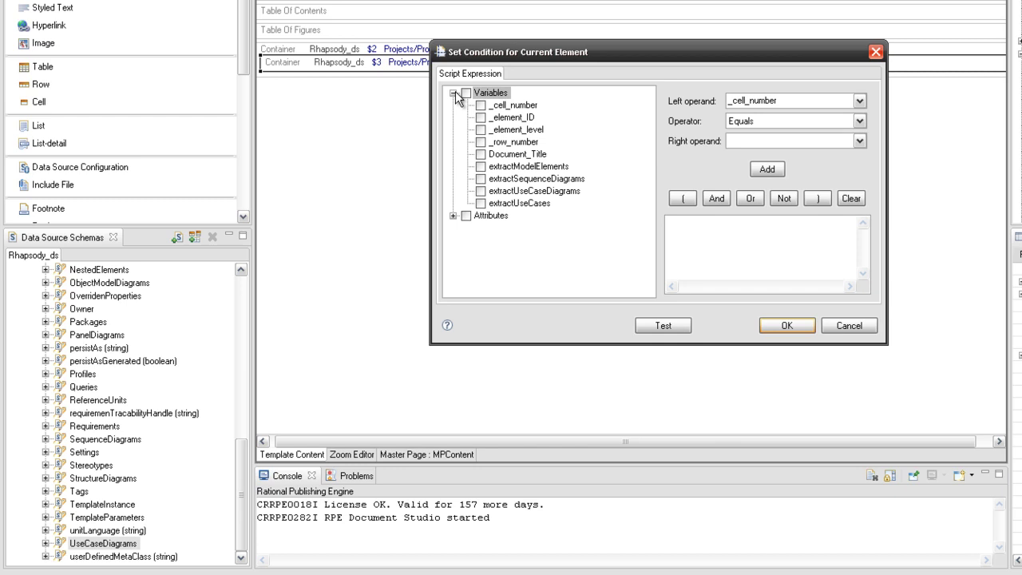
pyautogui.click(481, 191)
pyautogui.click(500, 193)
pyautogui.moveTo(500, 194); pyautogui.dragTo(684, 230)
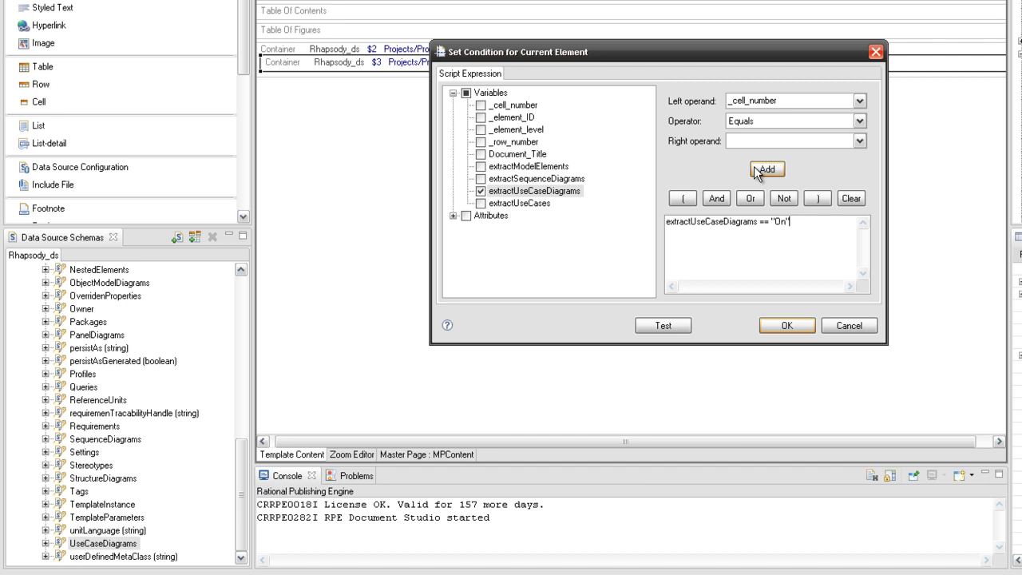
pyautogui.click(790, 327)
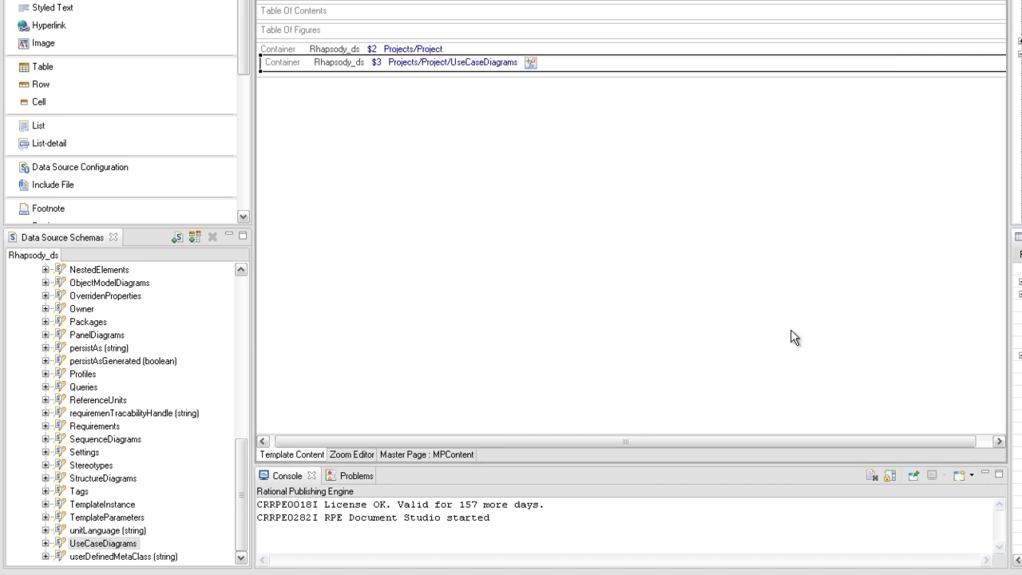
# Insert a text element inside the UseCaseDiagrams container
pyautogui.rightClick(520, 69)
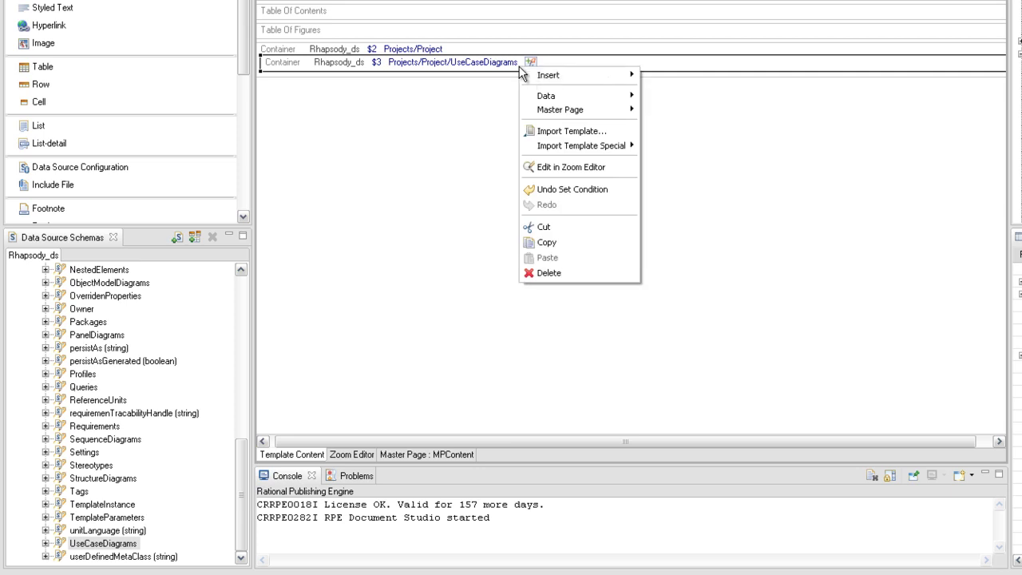
pyautogui.moveTo(559, 75)
pyautogui.click(661, 107)
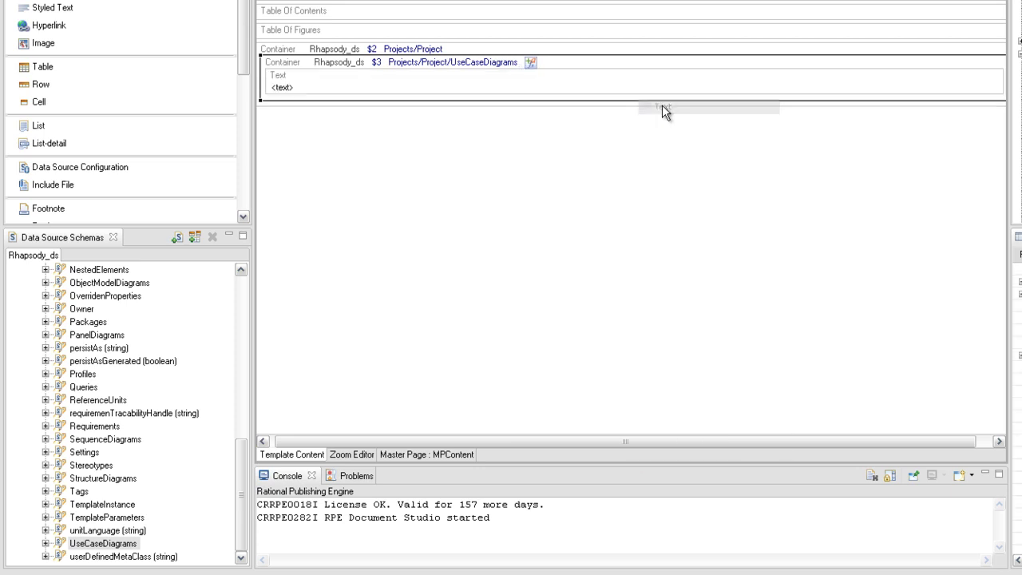
# Set the content of the text element in the UseCaseDiagrams container to "Use case Diagram"
pyautogui.doubleClick(649, 89)
pyautogui.write('Use case Diagram')
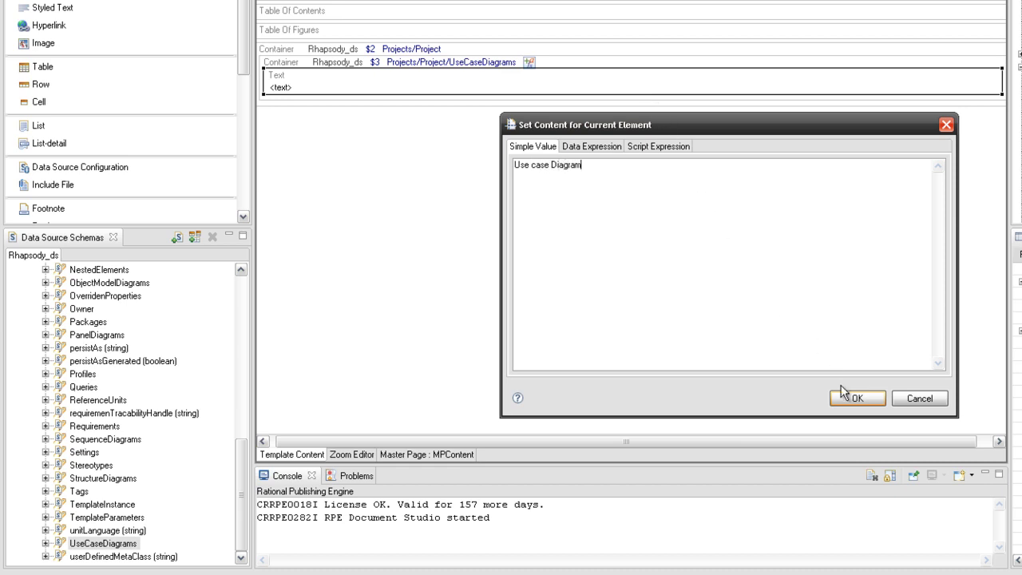
pyautogui.click(859, 404)
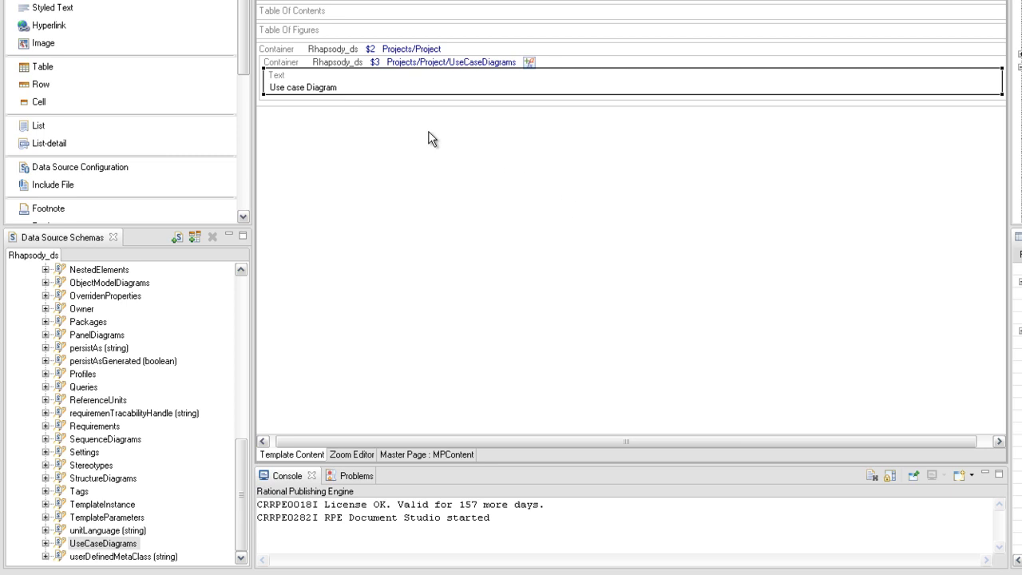
# Insert a paragraph below the "Use case Diagram" text and bind it to UseCaseDiagram with $3 - Projects/Project/UseCaseDiagrams as context
pyautogui.rightClick(360, 97)
pyautogui.moveTo(388, 105)
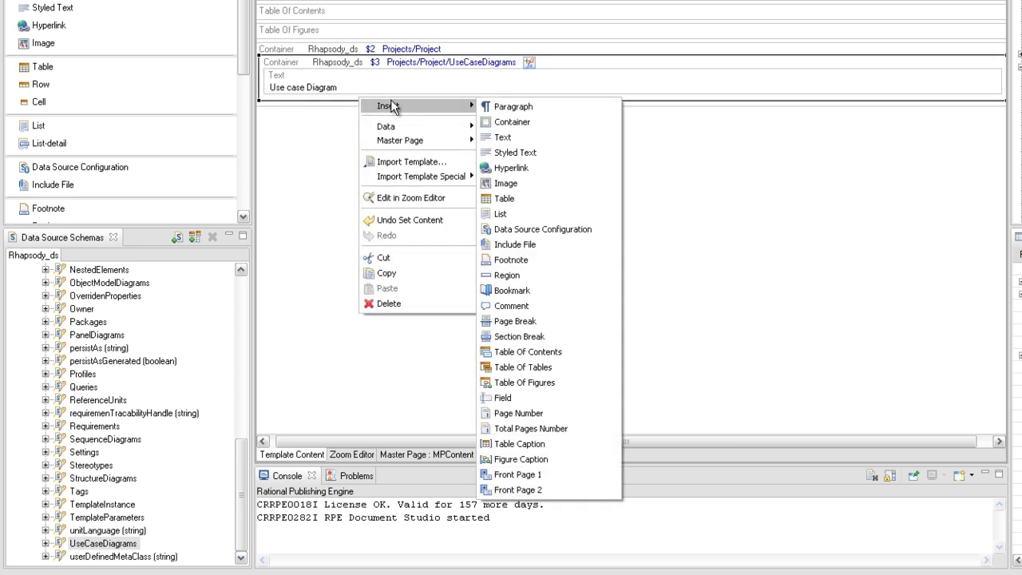
pyautogui.click(488, 107)
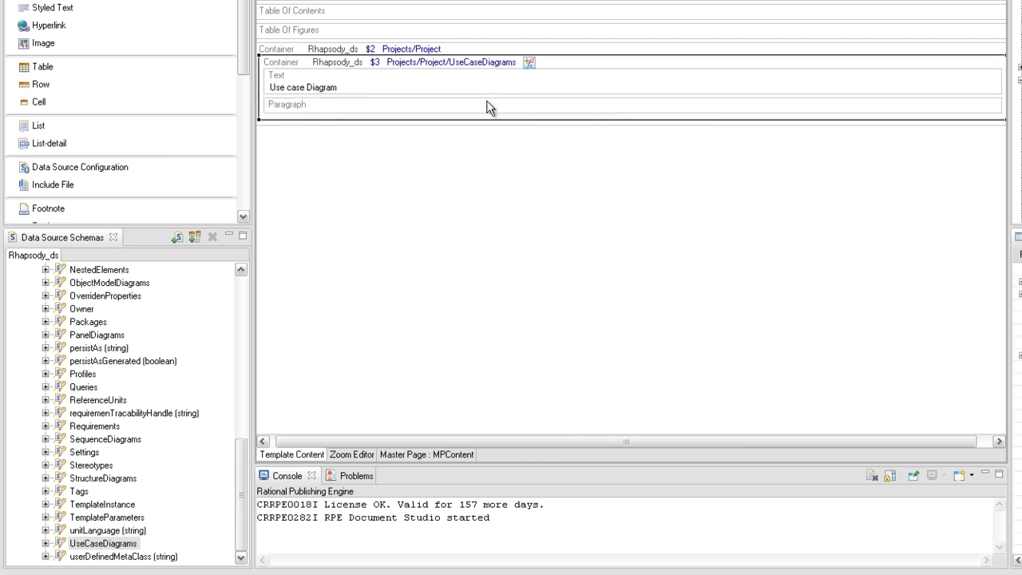
pyautogui.click(46, 543)
pyautogui.moveTo(96, 557); pyautogui.dragTo(273, 357)
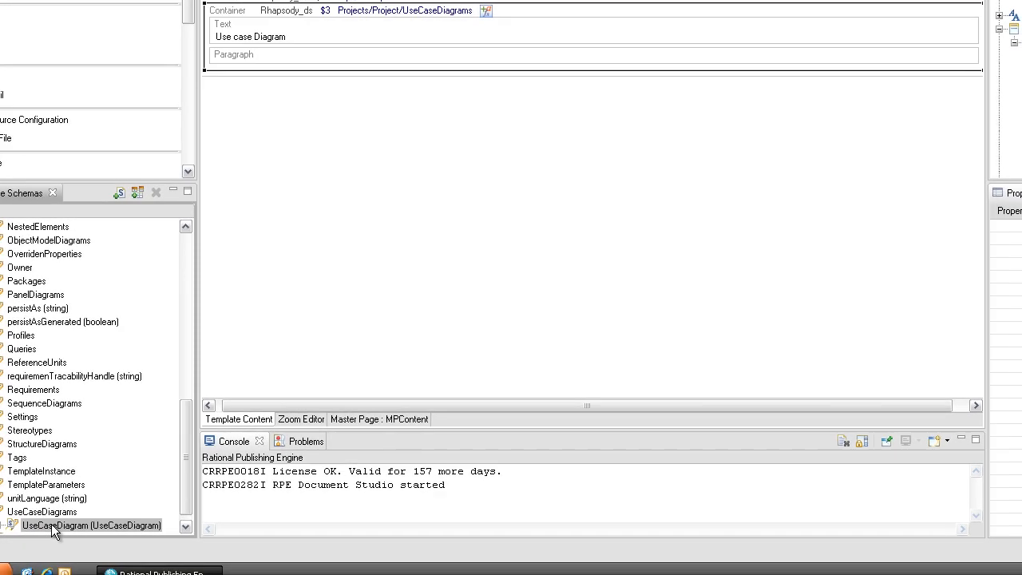
pyautogui.moveTo(217, 318); pyautogui.dragTo(337, 55)
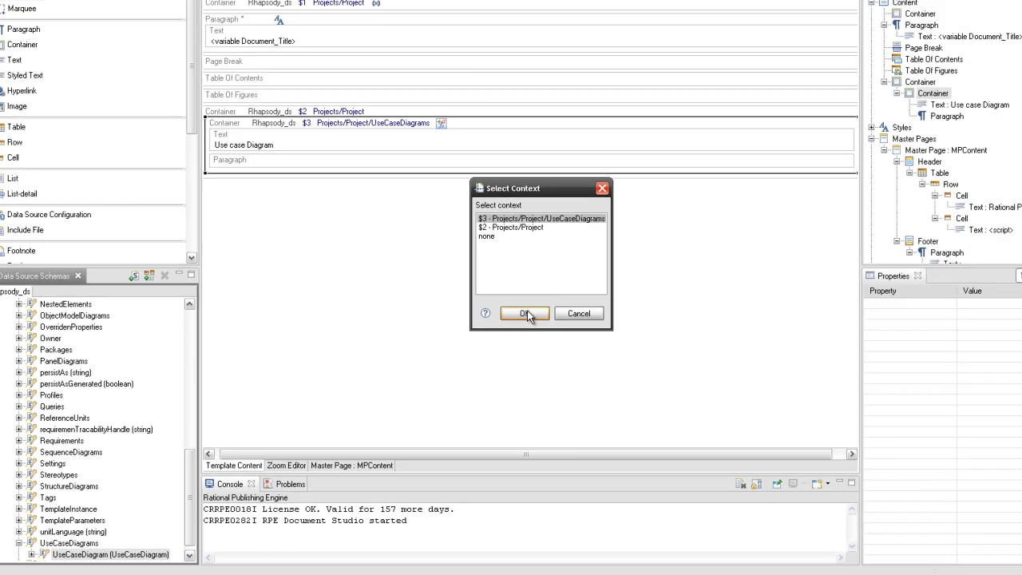
pyautogui.click(586, 237)
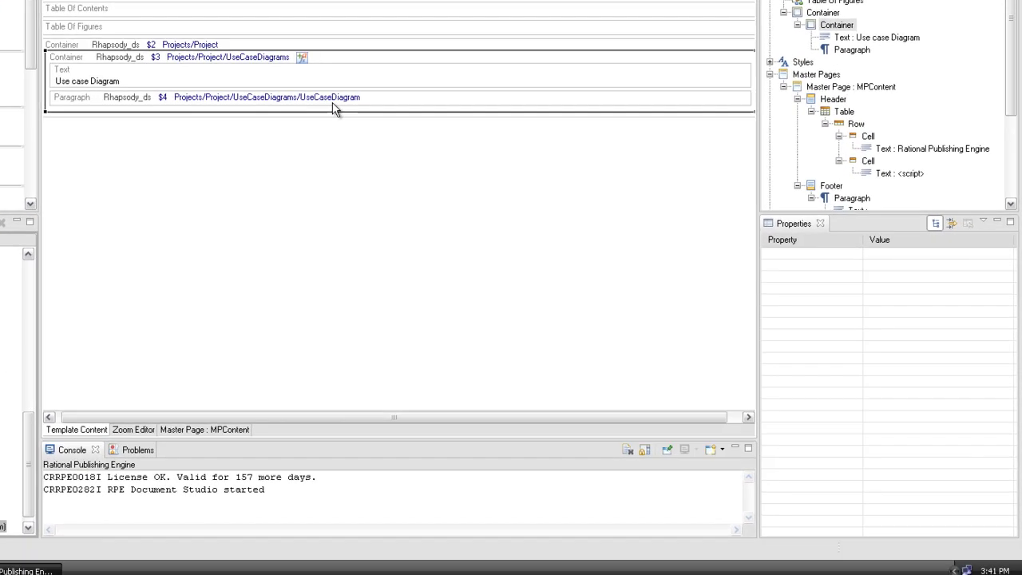
# Nest a paragraph inside the $4 UseCaseDiagram paragraph and insert a text element in it
pyautogui.click(447, 215)
pyautogui.rightClick(315, 91)
pyautogui.moveTo(336, 92)
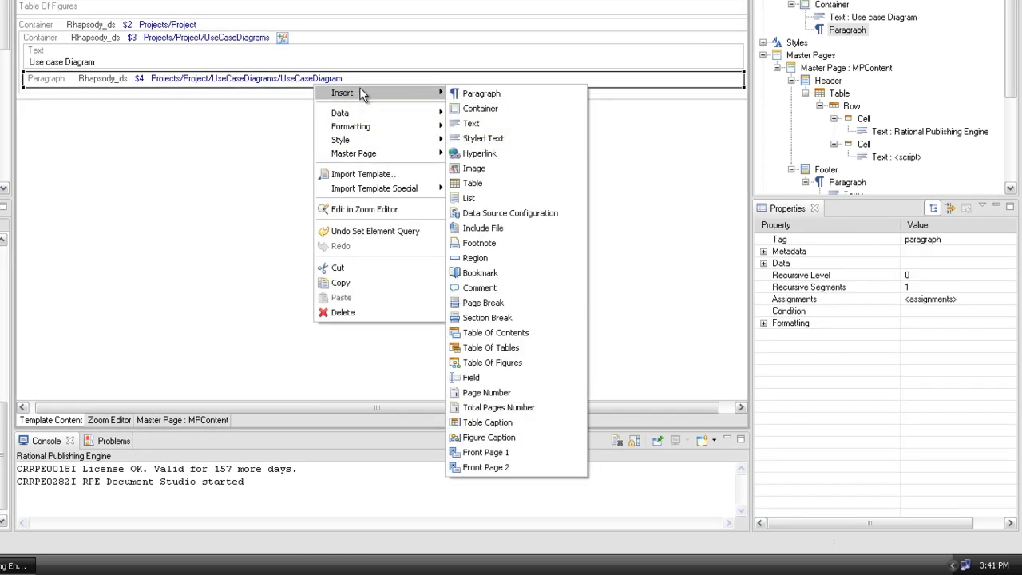
pyautogui.click(479, 93)
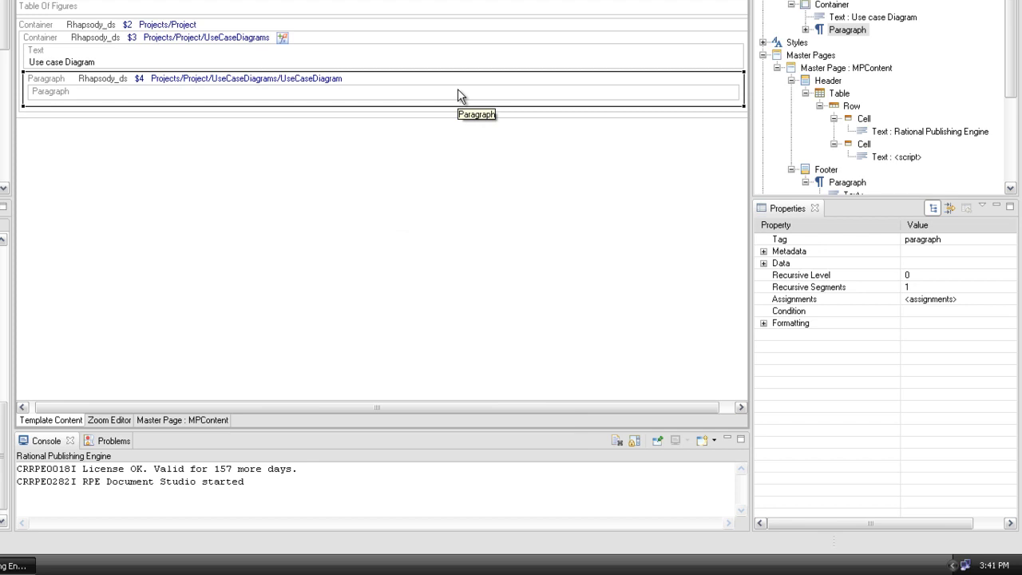
pyautogui.rightClick(457, 89)
pyautogui.moveTo(479, 97)
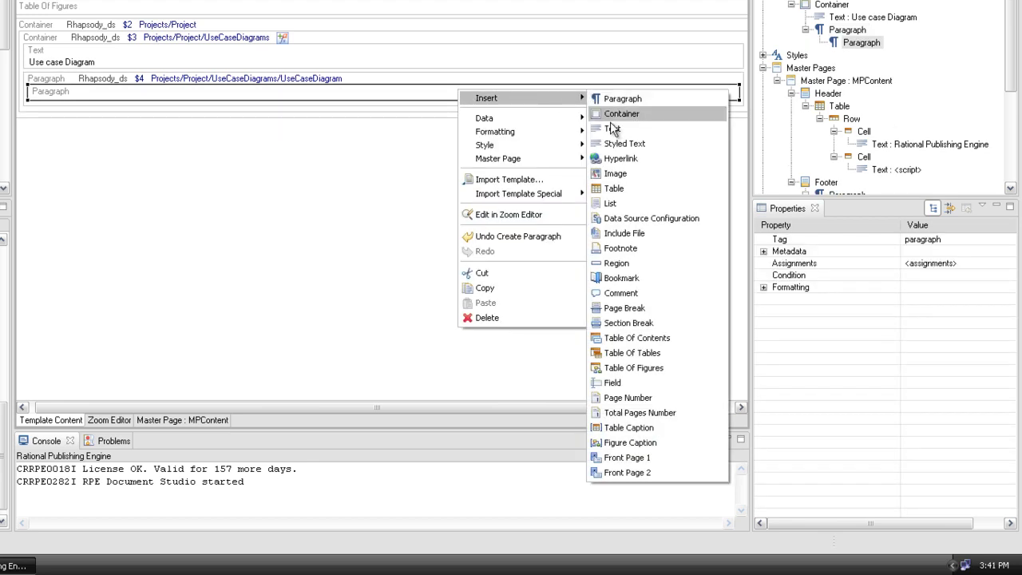
pyautogui.click(613, 128)
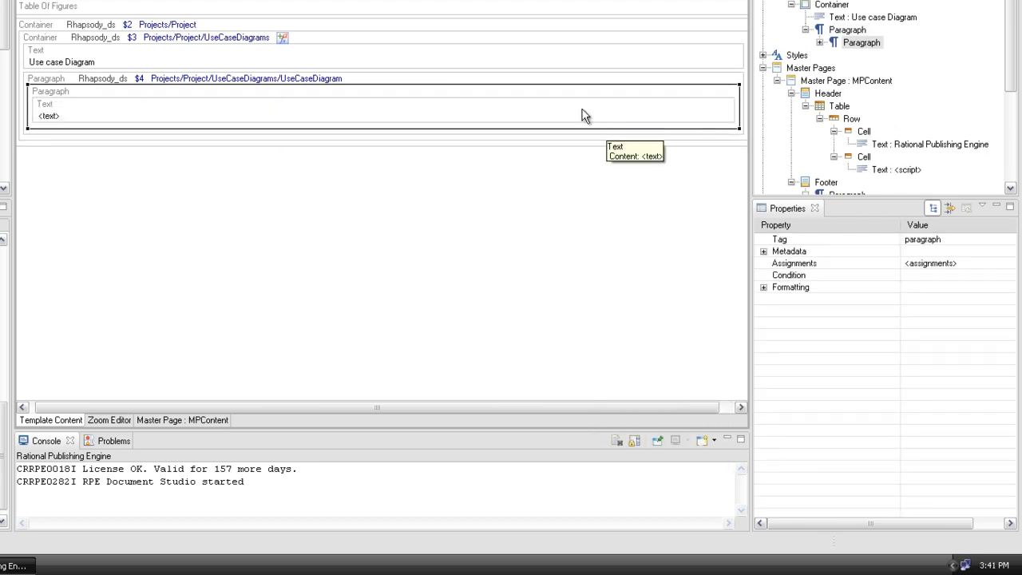
# Set the nested text element's content to the data expression label from the $4 UseCaseDiagram attributes
pyautogui.doubleClick(583, 114)
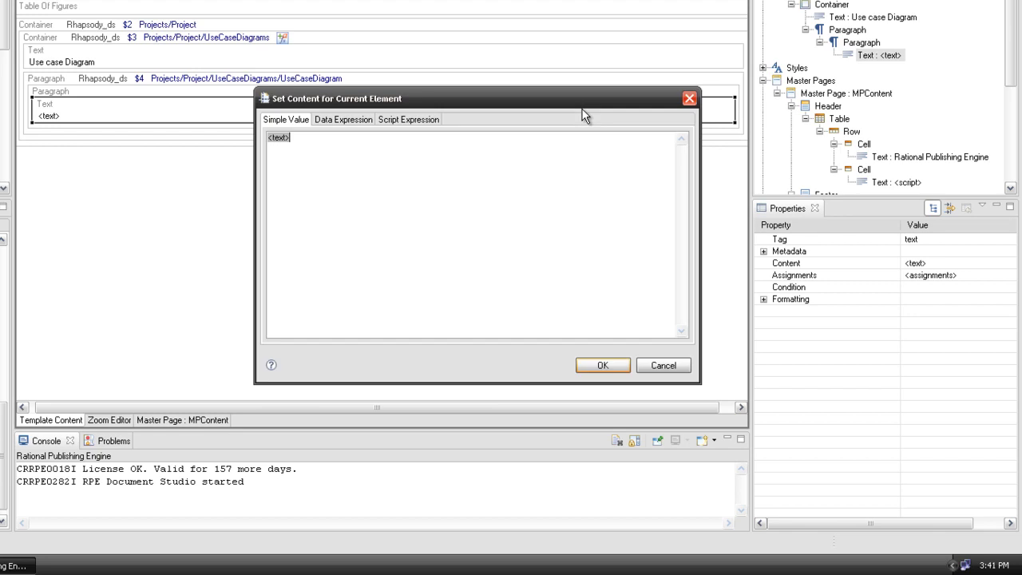
pyautogui.click(363, 119)
pyautogui.click(277, 150)
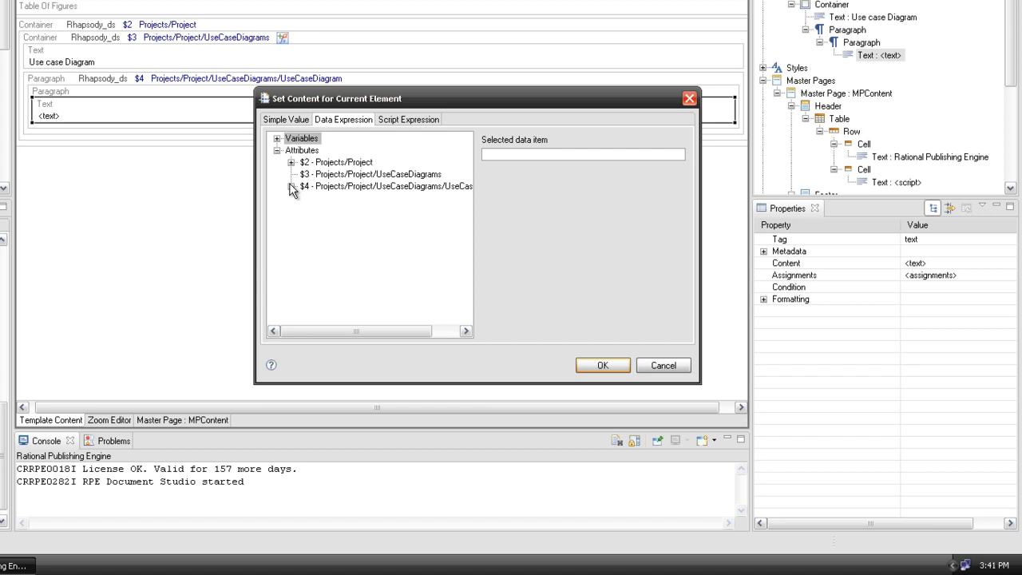
pyautogui.click(291, 186)
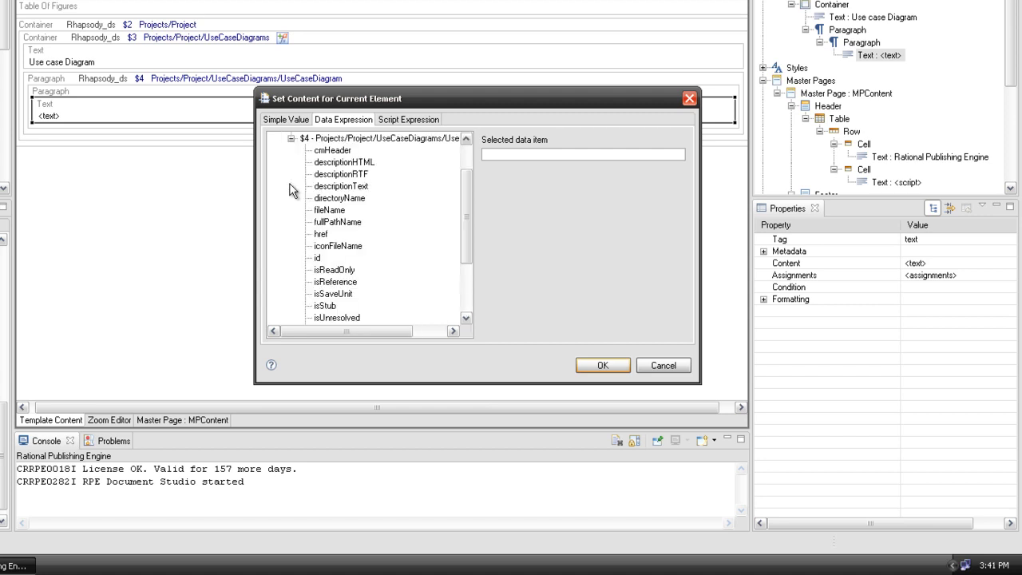
pyautogui.scroll(-2, 387, 266)
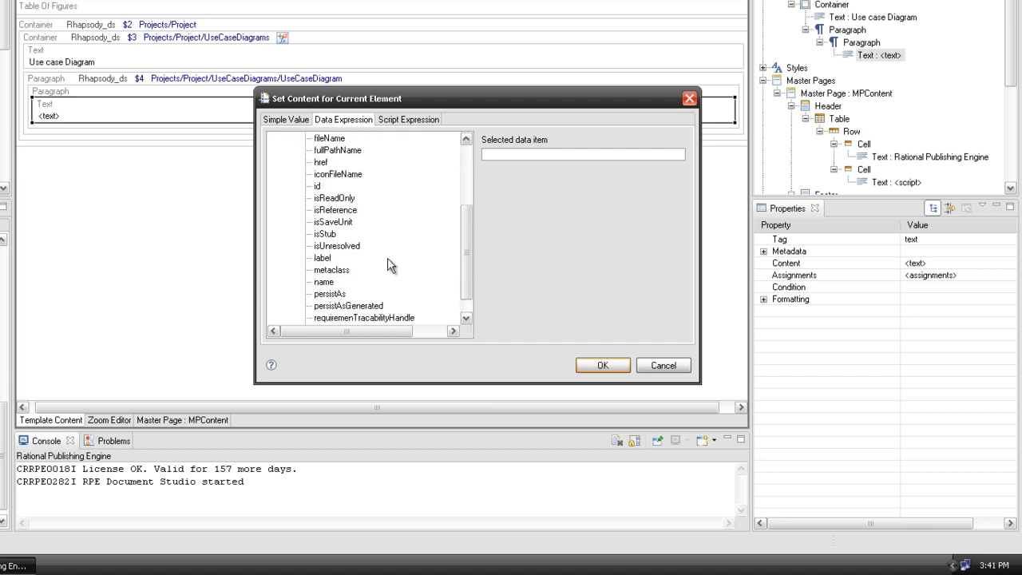
pyautogui.click(327, 258)
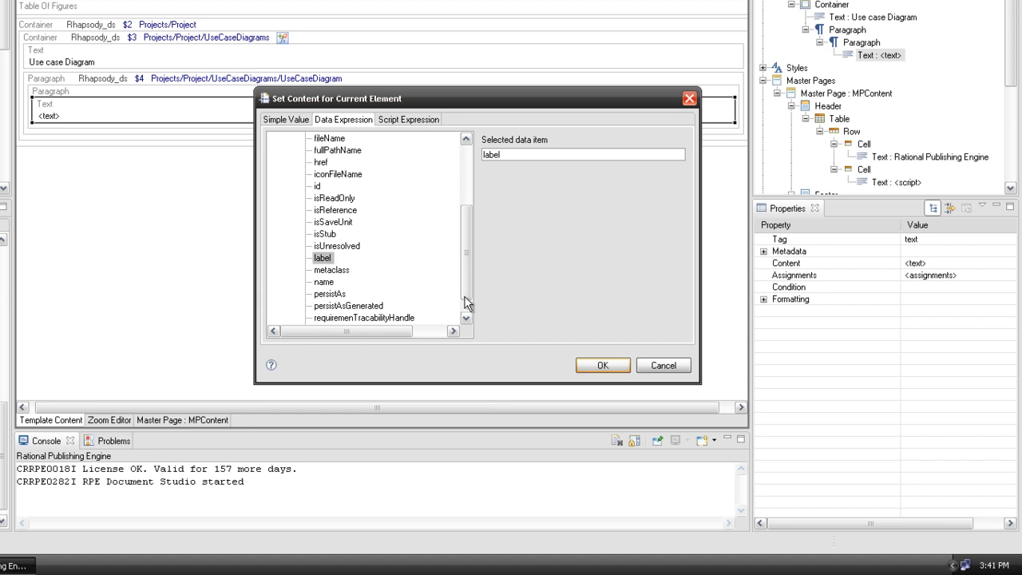
pyautogui.click(585, 360)
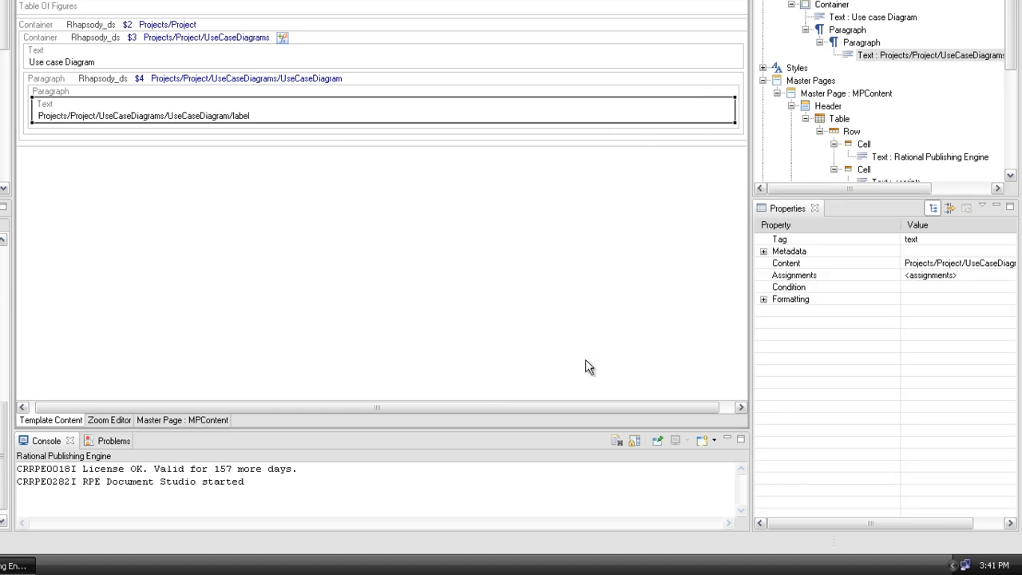
# Set the label text element's font color to 80c0
pyautogui.click(763, 300)
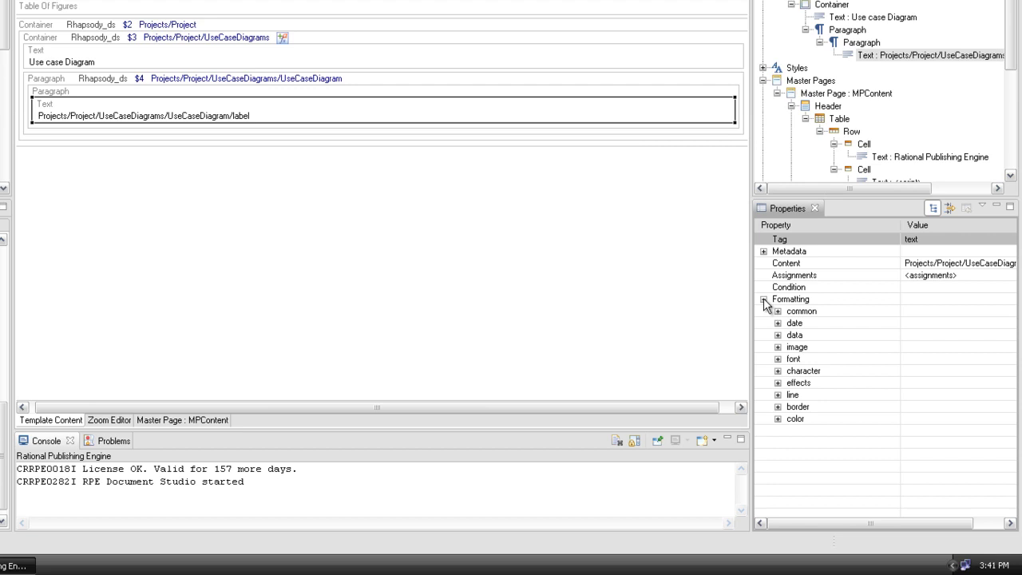
pyautogui.click(778, 359)
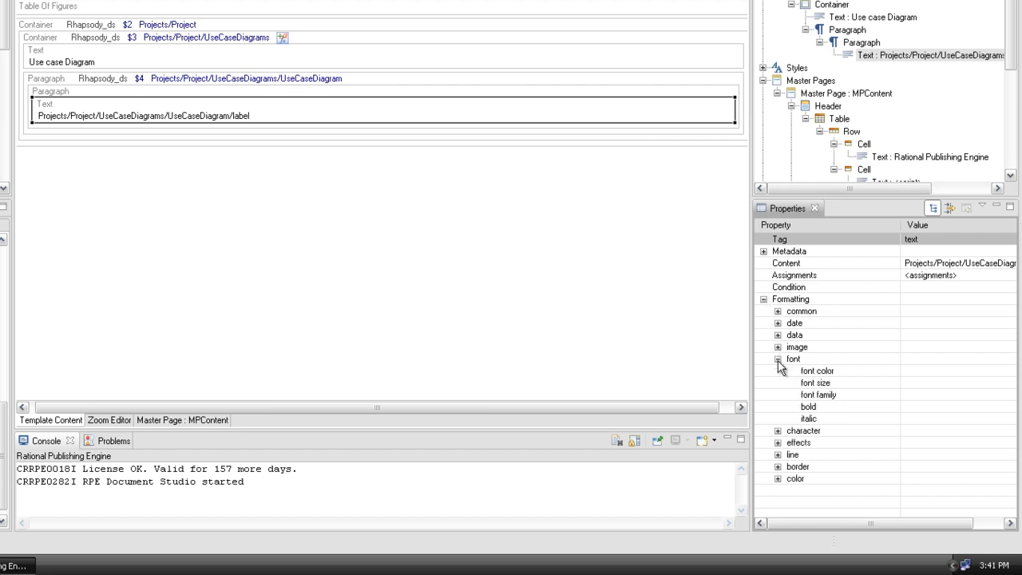
pyautogui.click(917, 372)
pyautogui.click(916, 371)
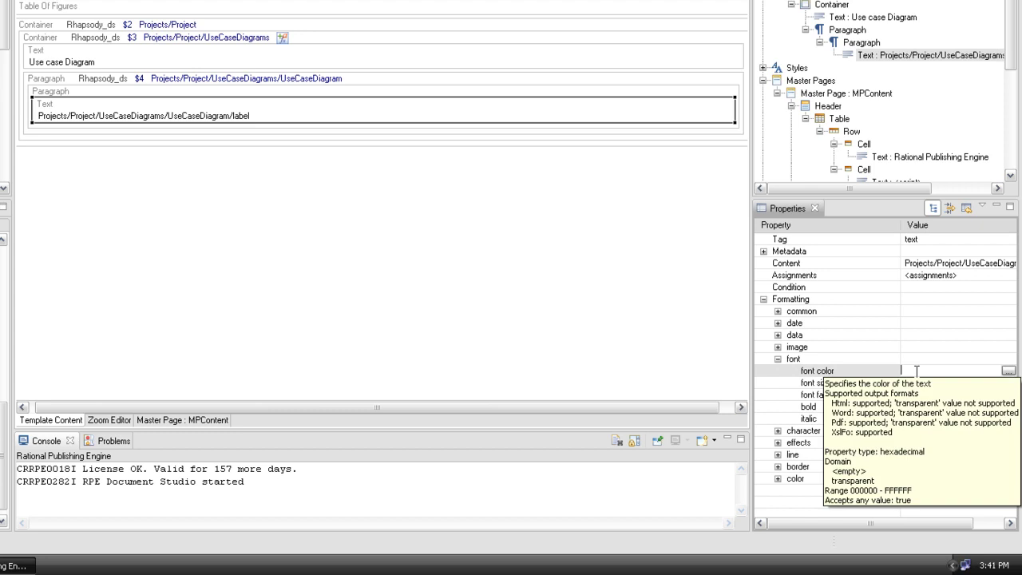
pyautogui.write('80c0')
pyautogui.press('Return')
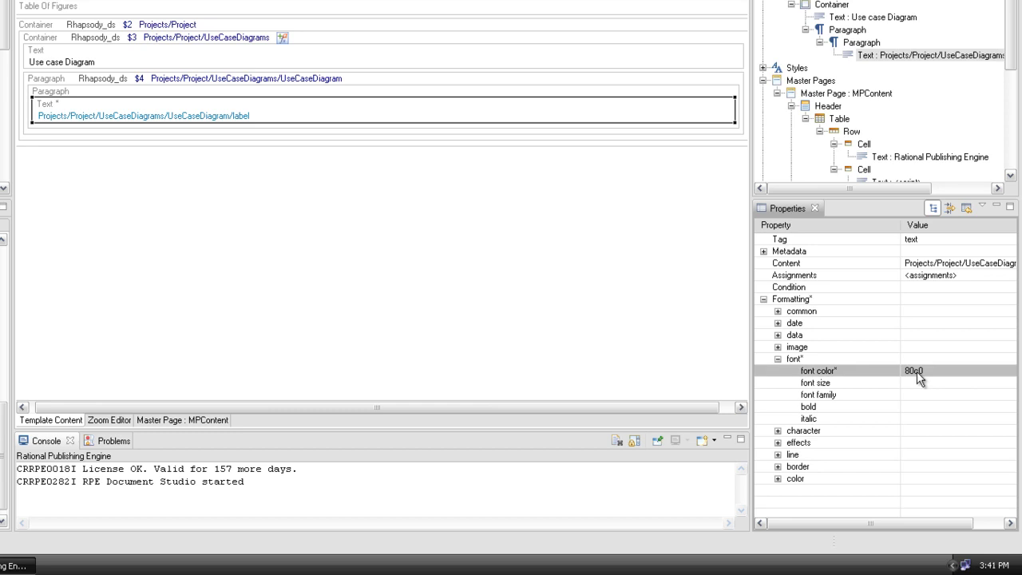
# Insert a paragraph below the label text and bind it to the use case diagram's Pictures/Picture with the $4 UseCaseDiagram context
pyautogui.rightClick(292, 133)
pyautogui.moveTo(315, 136)
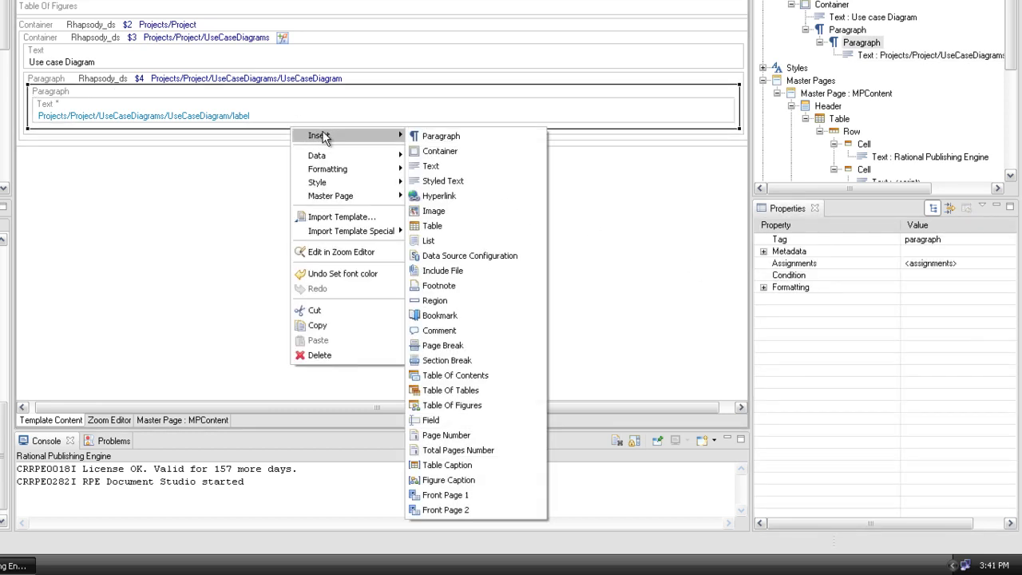
pyautogui.click(439, 137)
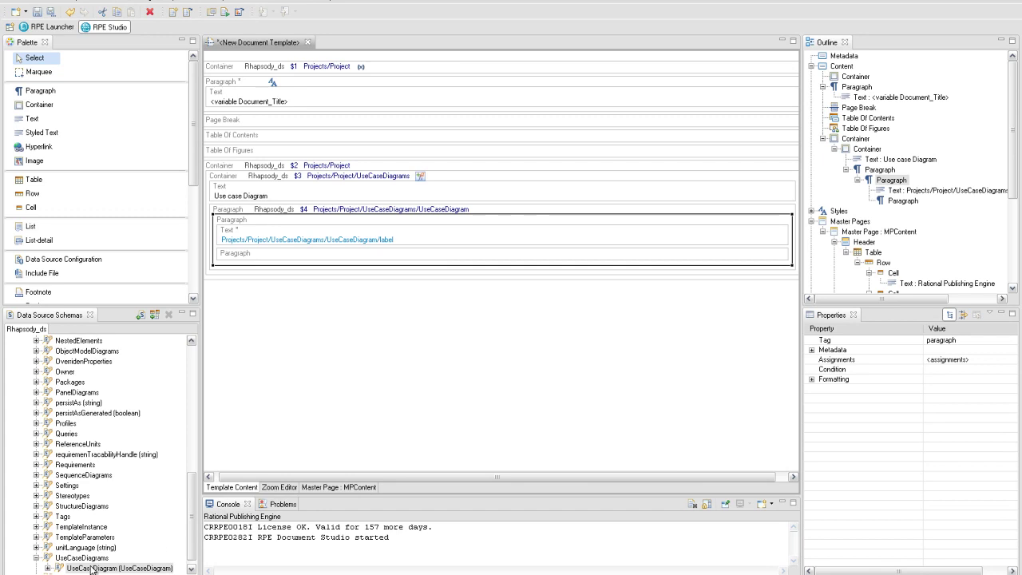
pyautogui.click(49, 569)
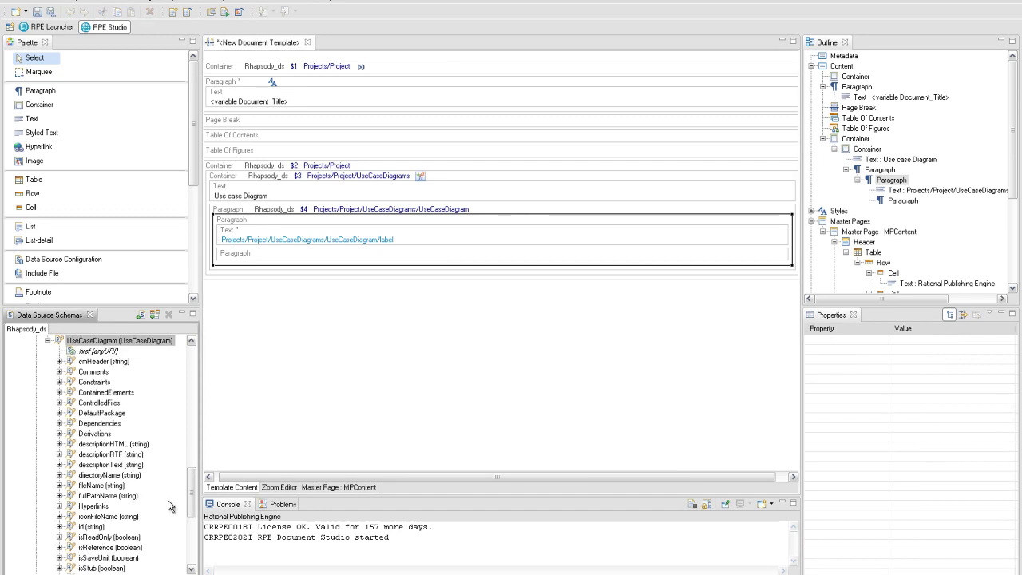
pyautogui.scroll(-5, 167, 505)
pyautogui.scroll(-2, 168, 506)
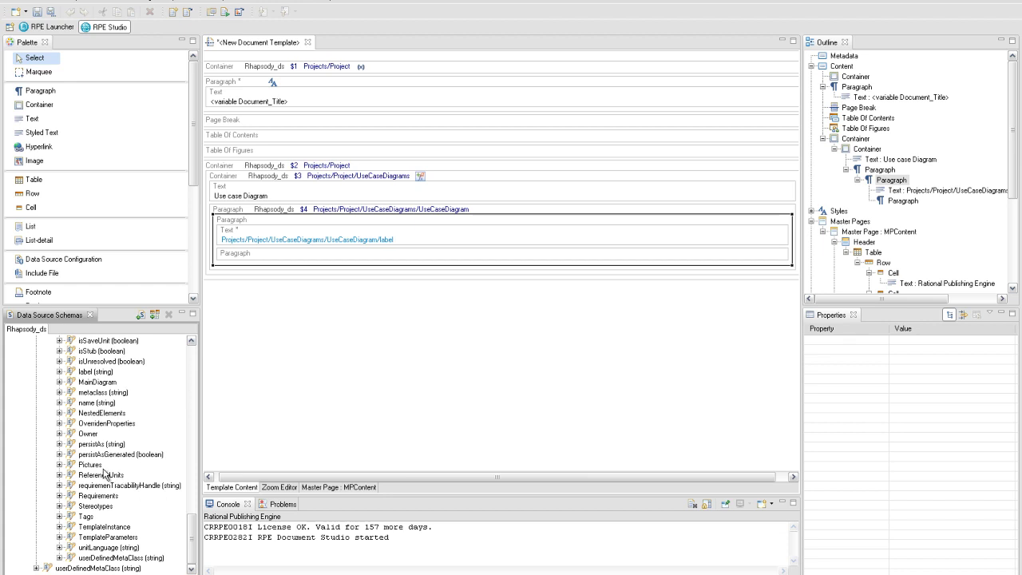
pyautogui.click(59, 465)
pyautogui.click(98, 476)
pyautogui.moveTo(98, 476); pyautogui.dragTo(304, 259)
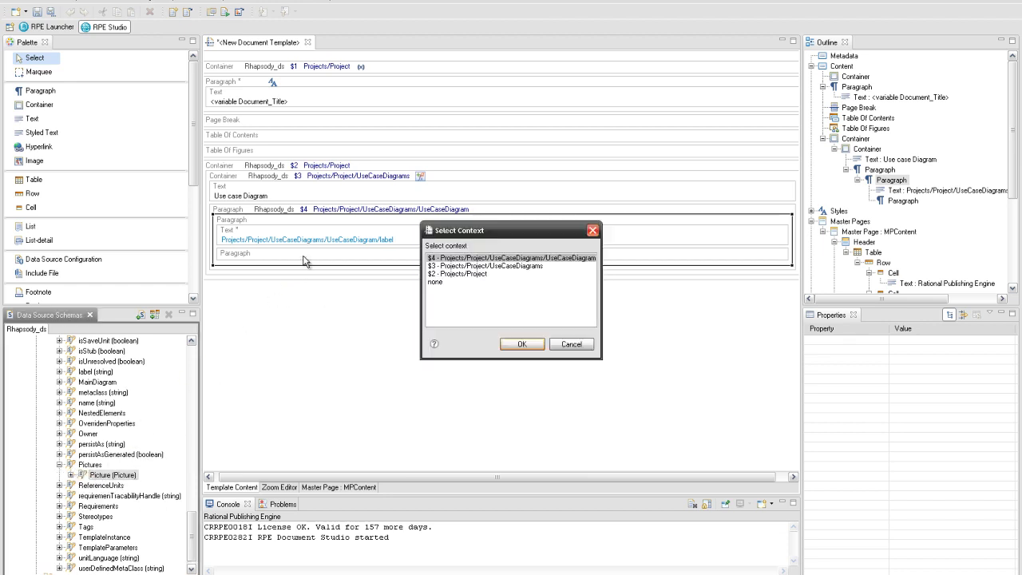
pyautogui.click(517, 344)
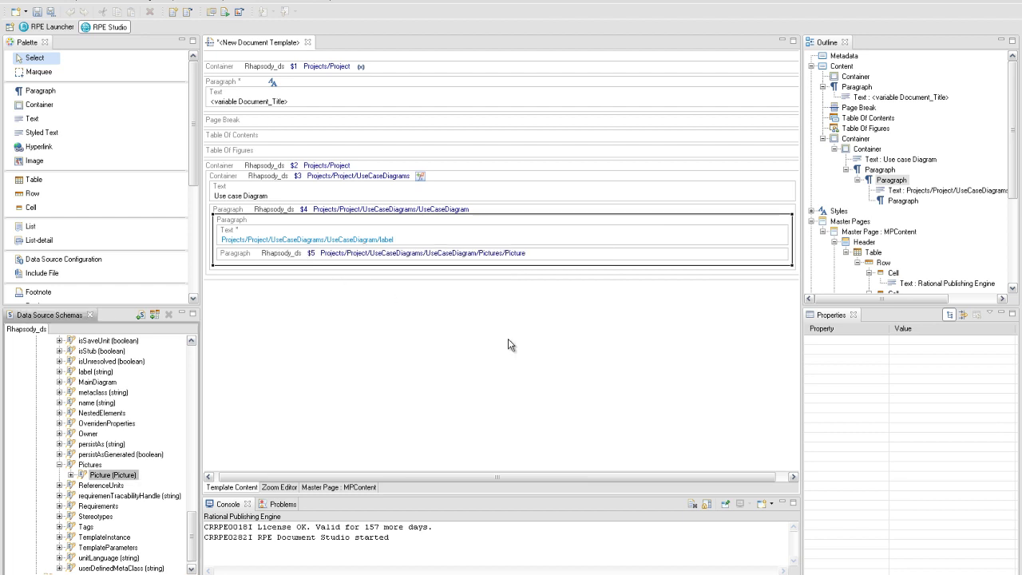
# Insert an image element inside the $5 Picture paragraph
pyautogui.click(418, 257)
pyautogui.rightClick(418, 257)
pyautogui.moveTo(444, 261)
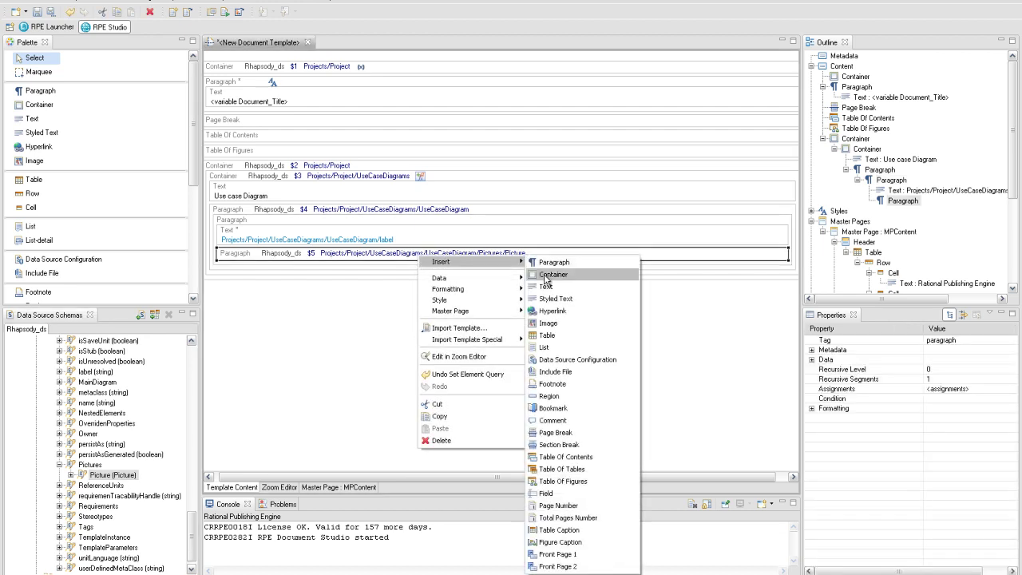
pyautogui.click(557, 323)
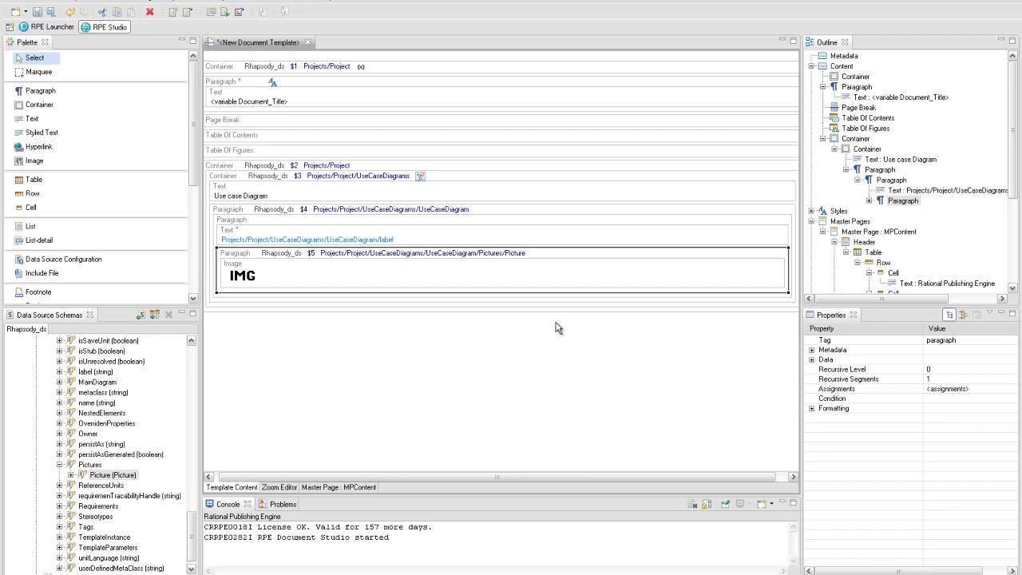
# Set the image element's content to the data expression path from the $5 Picture attributes
pyautogui.doubleClick(423, 275)
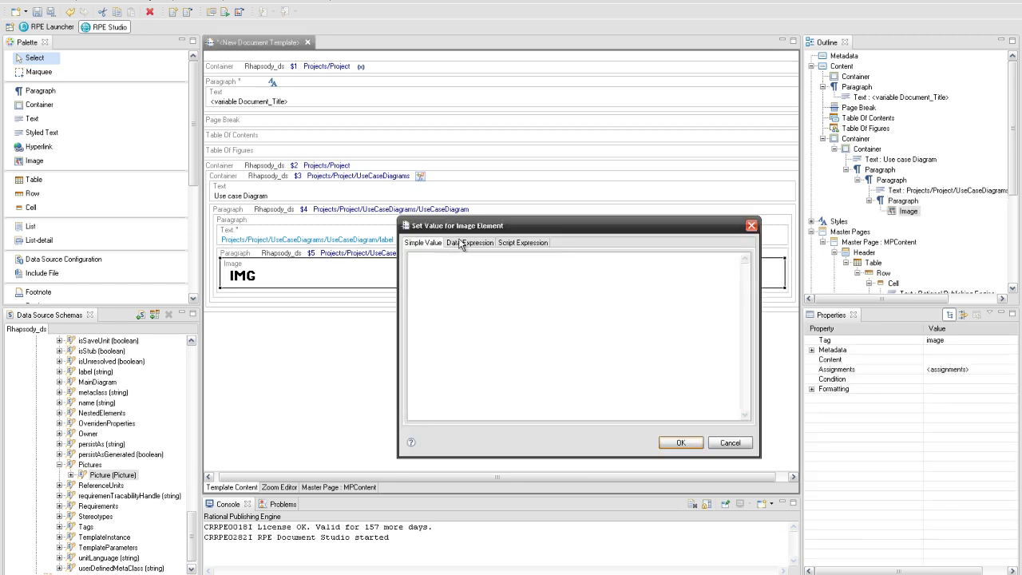
pyautogui.click(461, 242)
pyautogui.click(415, 268)
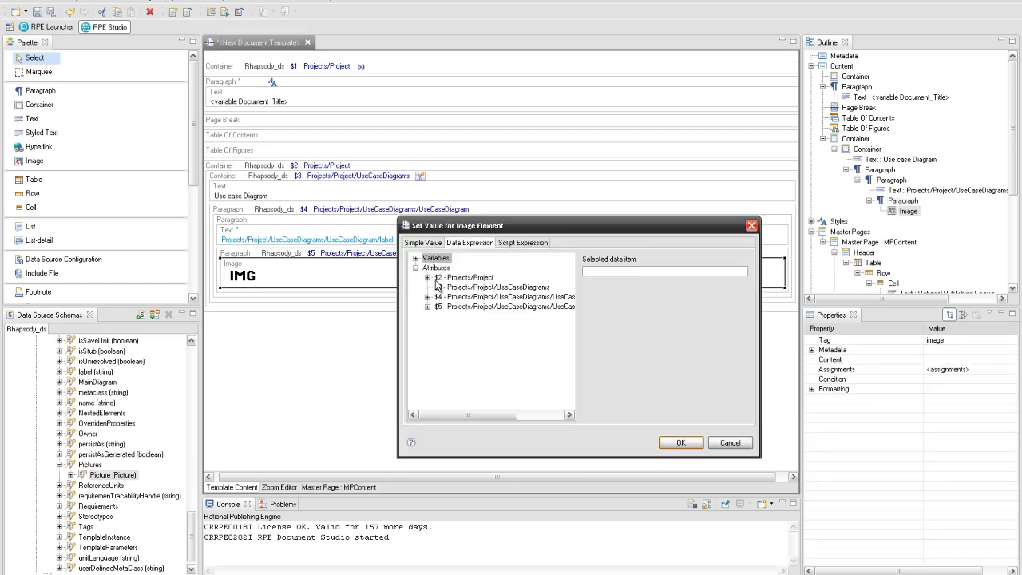
pyautogui.moveTo(761, 349); pyautogui.dragTo(939, 349)
pyautogui.click(427, 307)
pyautogui.click(452, 326)
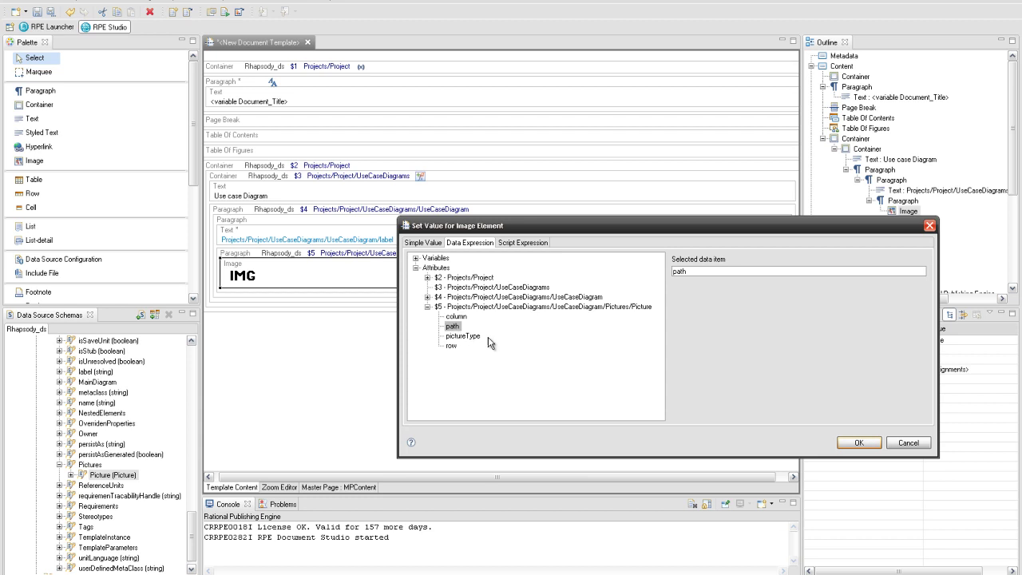
pyautogui.click(851, 442)
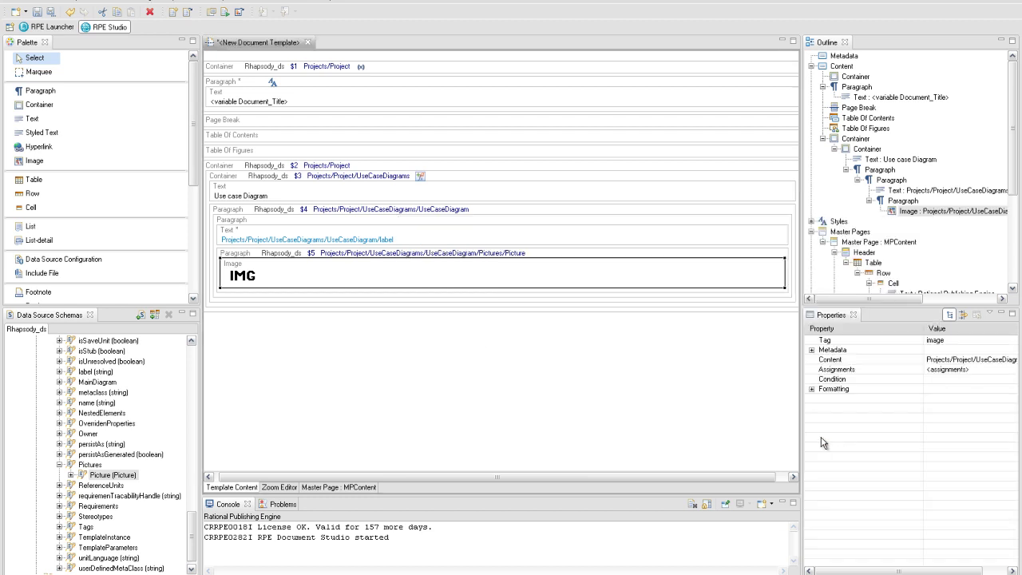
# Insert a paragraph below the image inside the $5 Picture paragraph and place a figure caption in it
pyautogui.rightClick(248, 297)
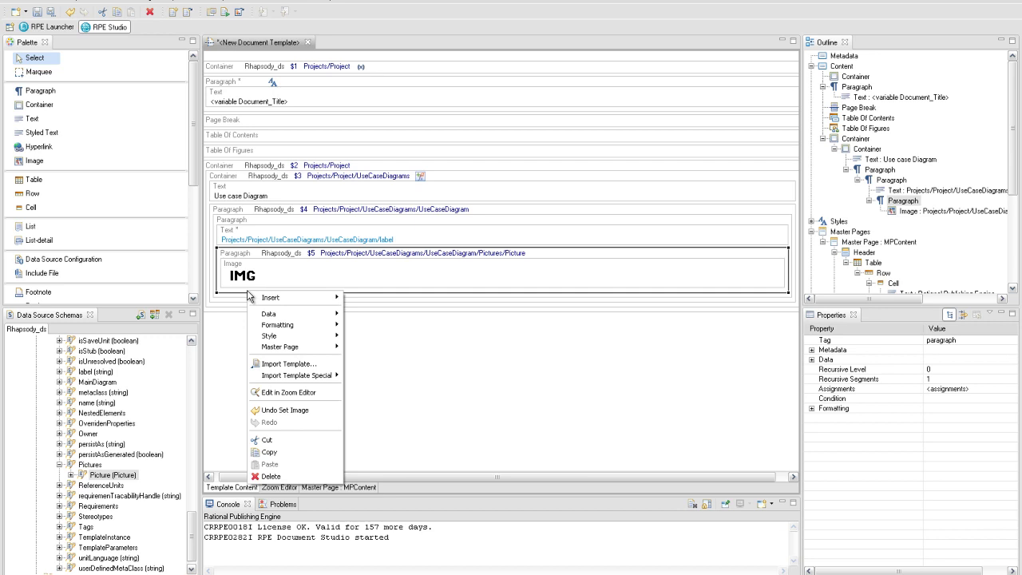
pyautogui.moveTo(275, 297)
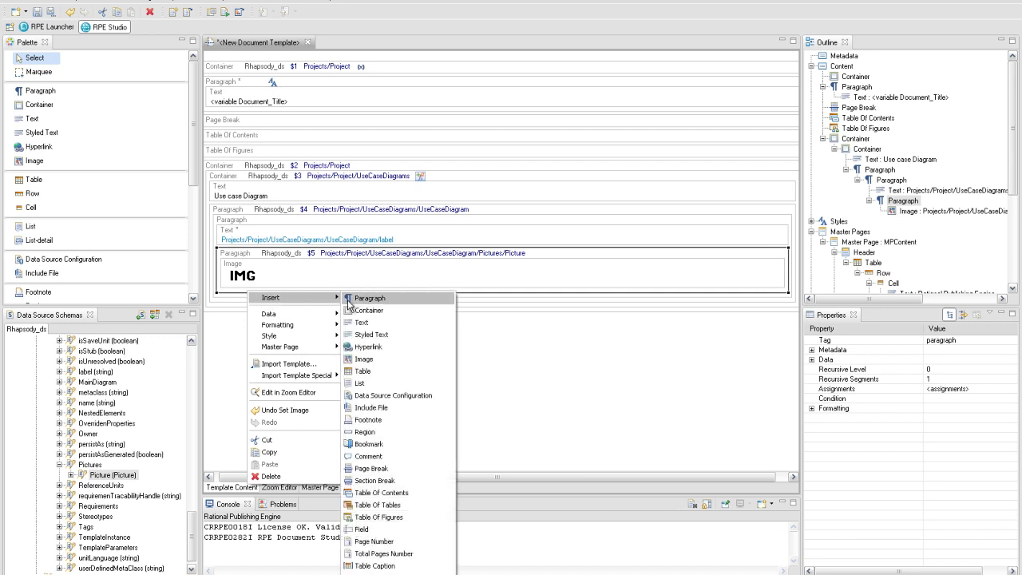
pyautogui.click(350, 300)
pyautogui.click(351, 304)
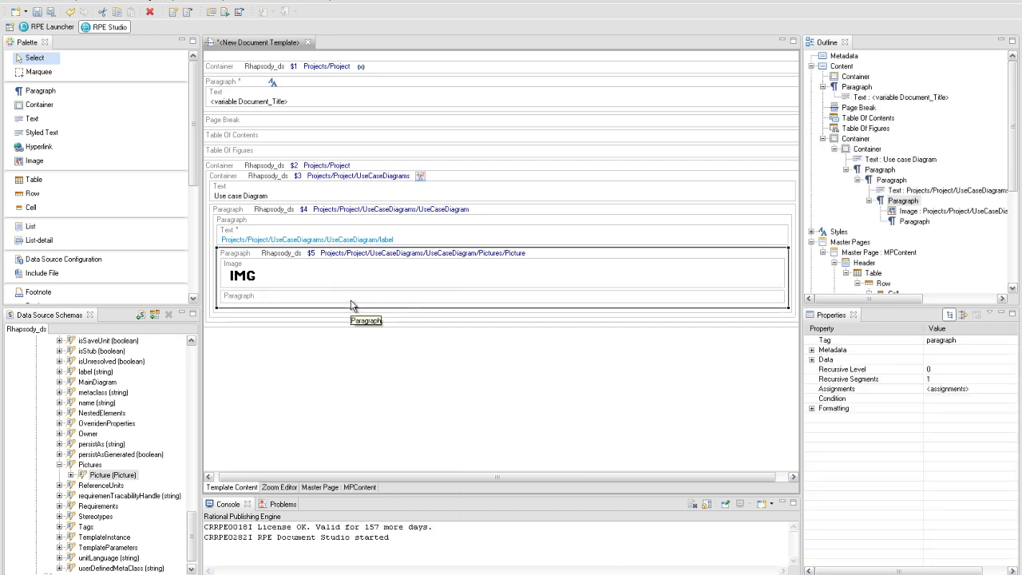
pyautogui.rightClick(316, 297)
pyautogui.moveTo(322, 303)
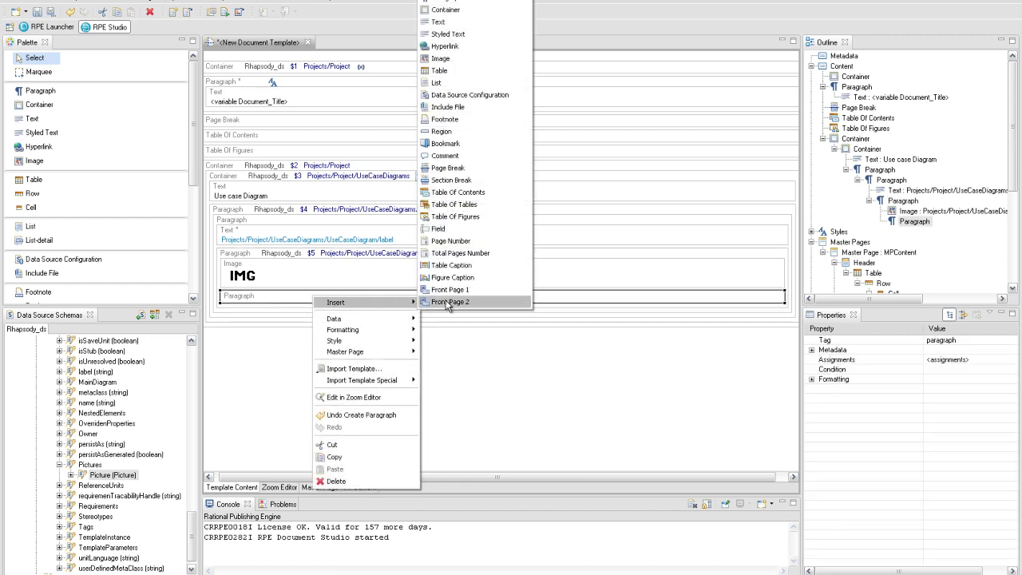
pyautogui.click(445, 279)
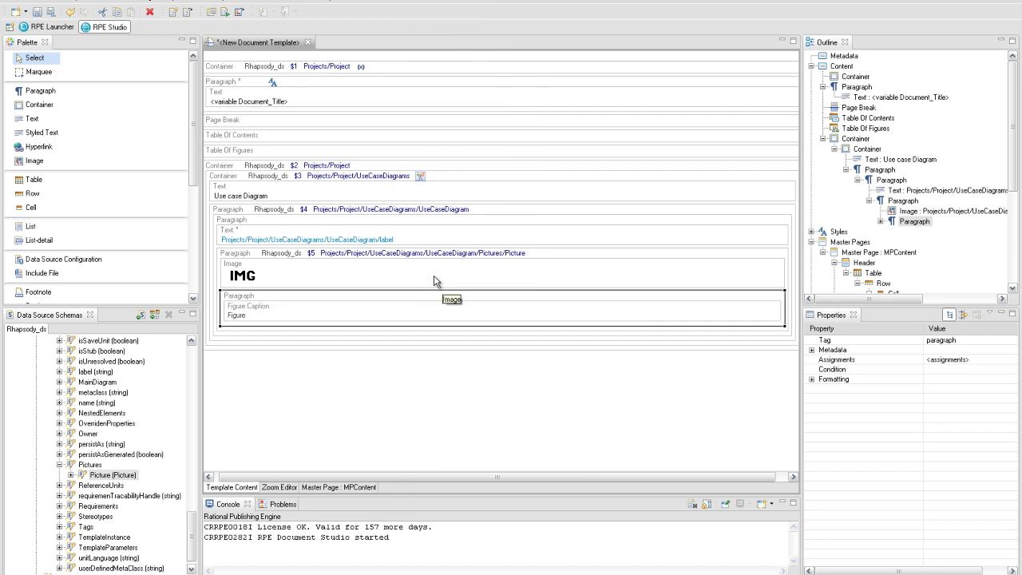
# Set the figure caption's label to a script expression combining the $4 UseCaseDiagram name attribute with " Figure "
pyautogui.doubleClick(386, 307)
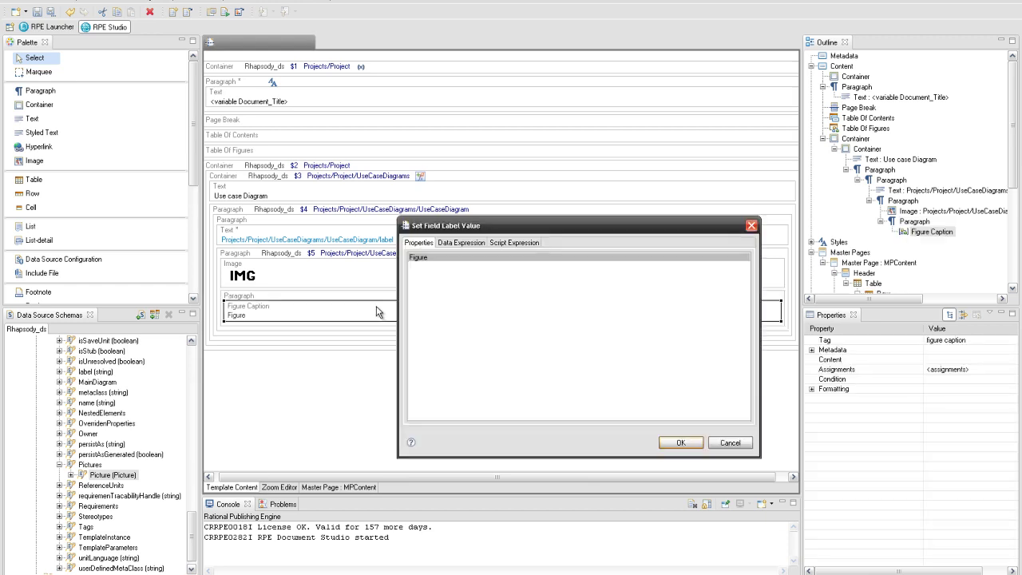
pyautogui.click(499, 245)
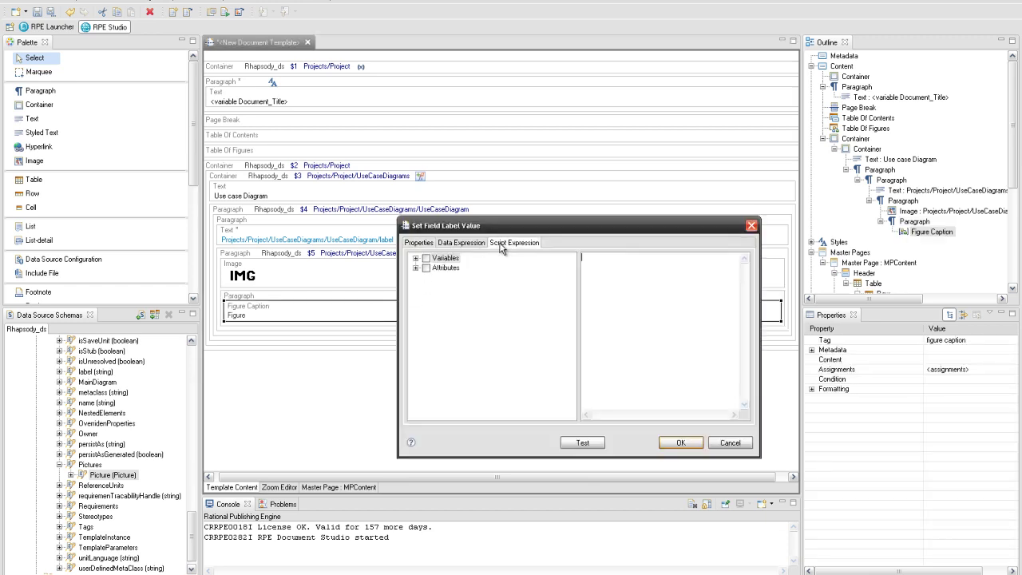
pyautogui.click(415, 268)
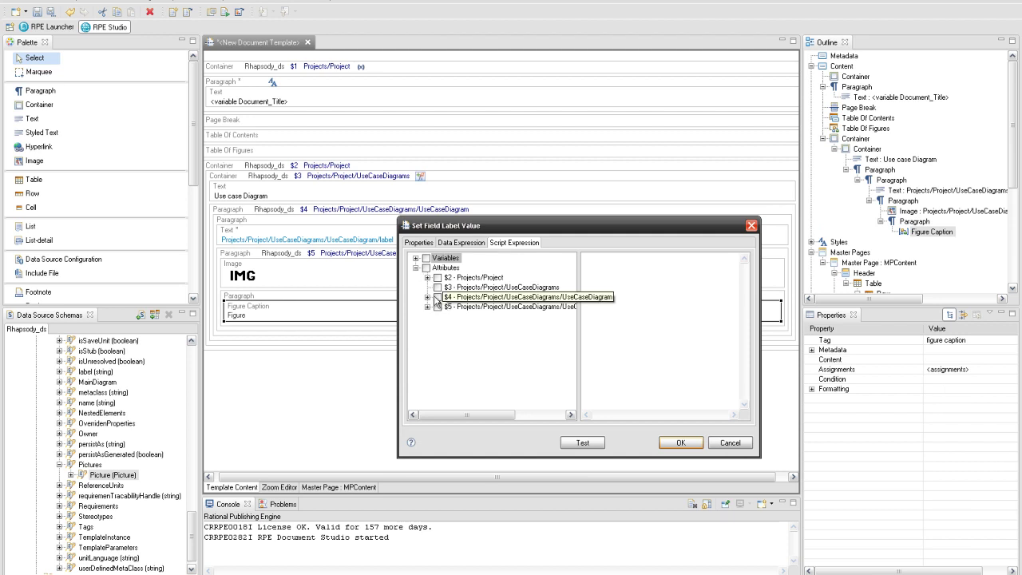
pyautogui.click(428, 296)
pyautogui.moveTo(474, 416); pyautogui.dragTo(488, 416)
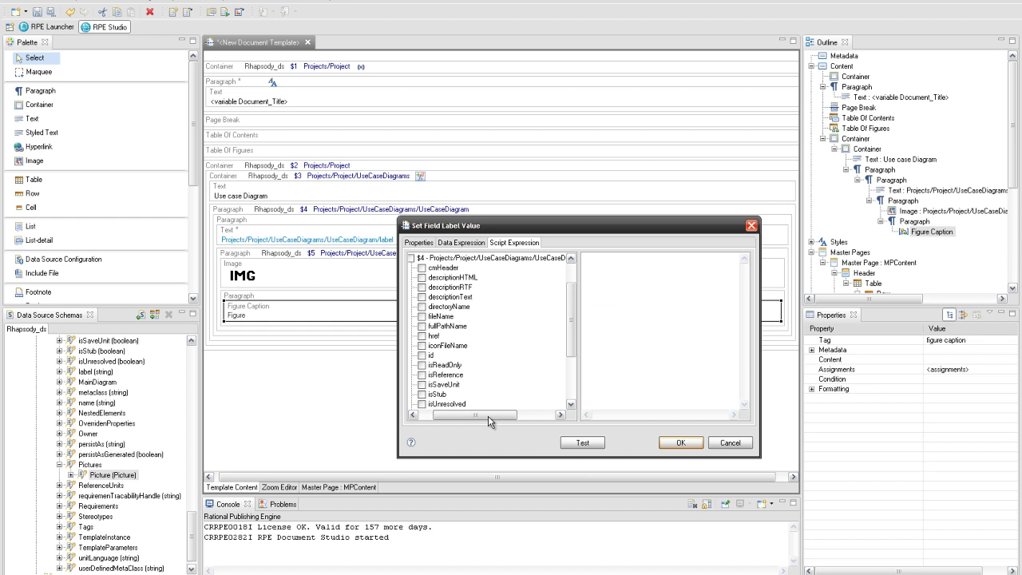
pyautogui.scroll(-2, 562, 365)
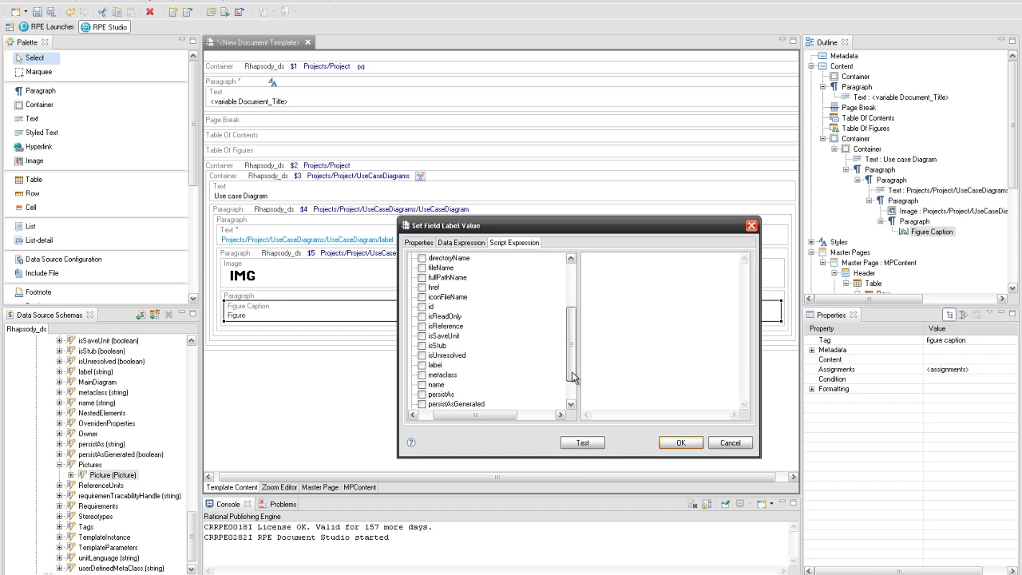
pyautogui.click(422, 384)
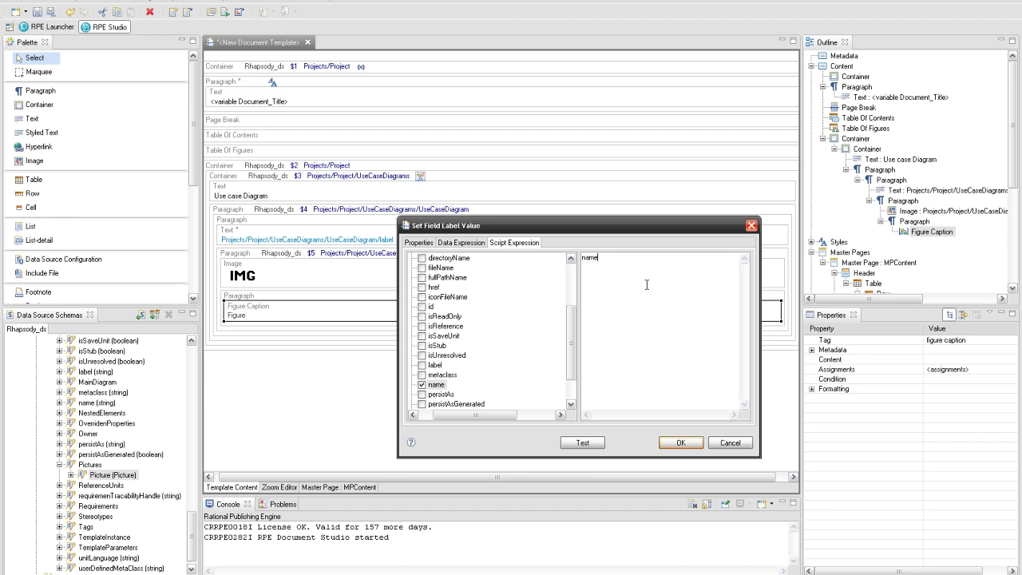
pyautogui.write('+ " Figure "')
pyautogui.click(674, 443)
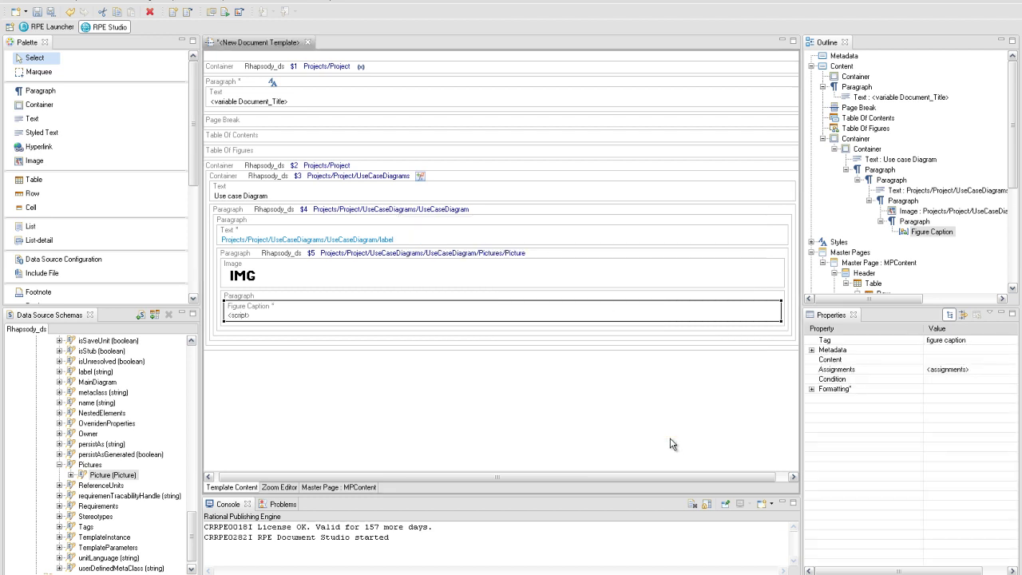
# Set the paragraph alignment of the figure caption's paragraph to center
pyautogui.click(492, 300)
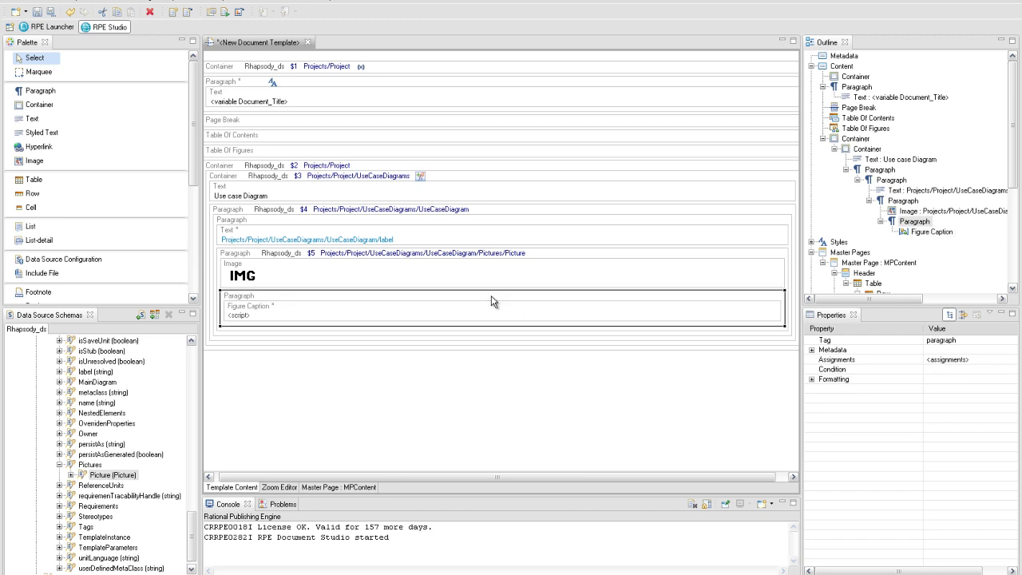
pyautogui.click(811, 380)
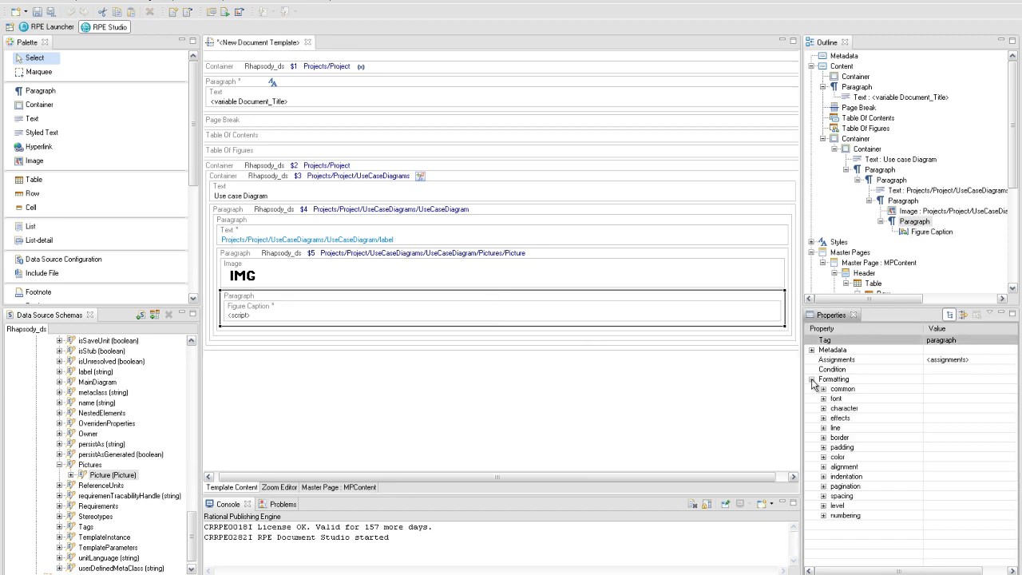
pyautogui.click(823, 467)
pyautogui.click(995, 476)
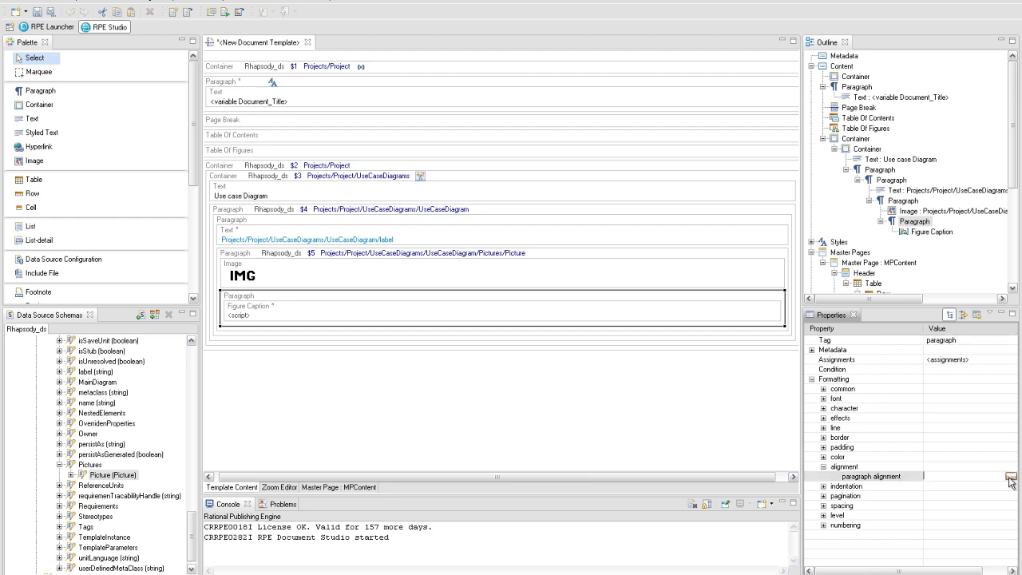
pyautogui.click(1010, 477)
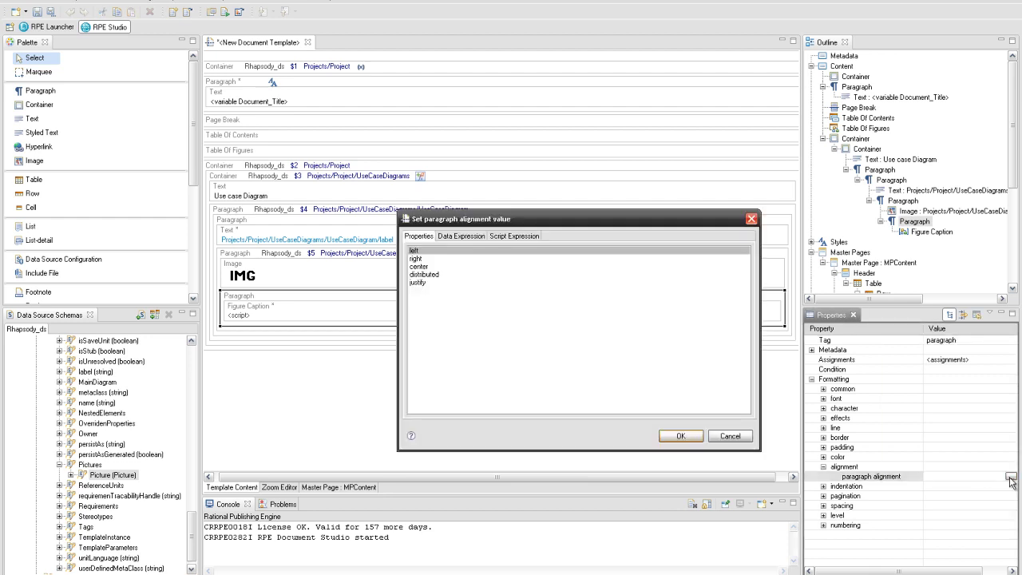
pyautogui.click(485, 267)
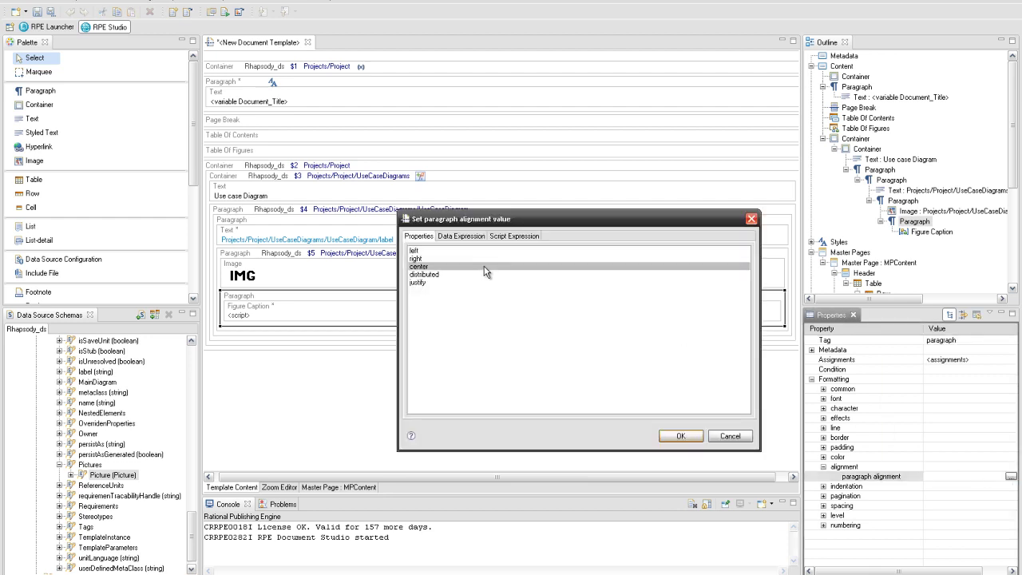
pyautogui.click(676, 437)
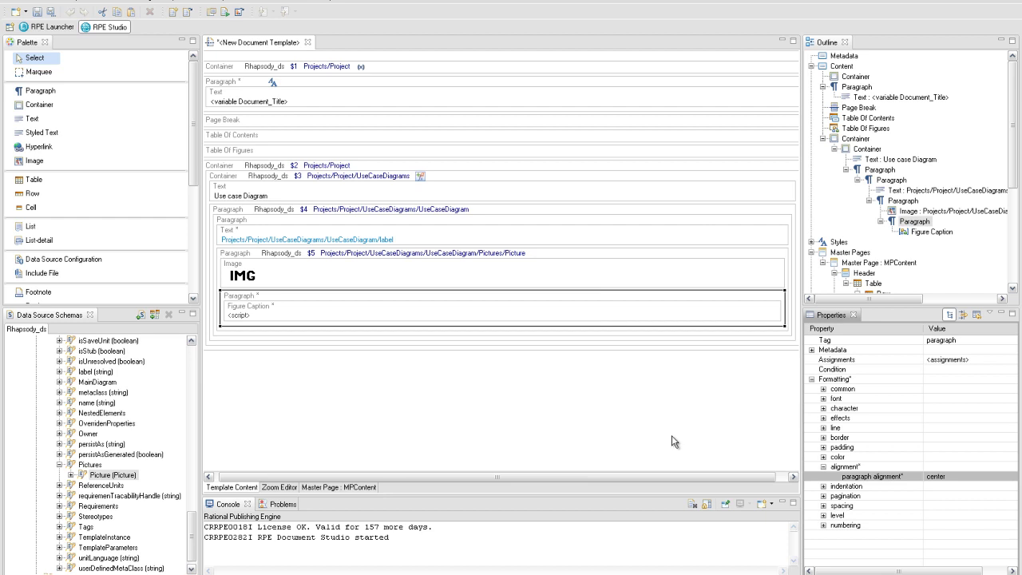
# Save the document template as template.dta in the Rhapsody folder
pyautogui.click(40, 12)
pyautogui.write('template')
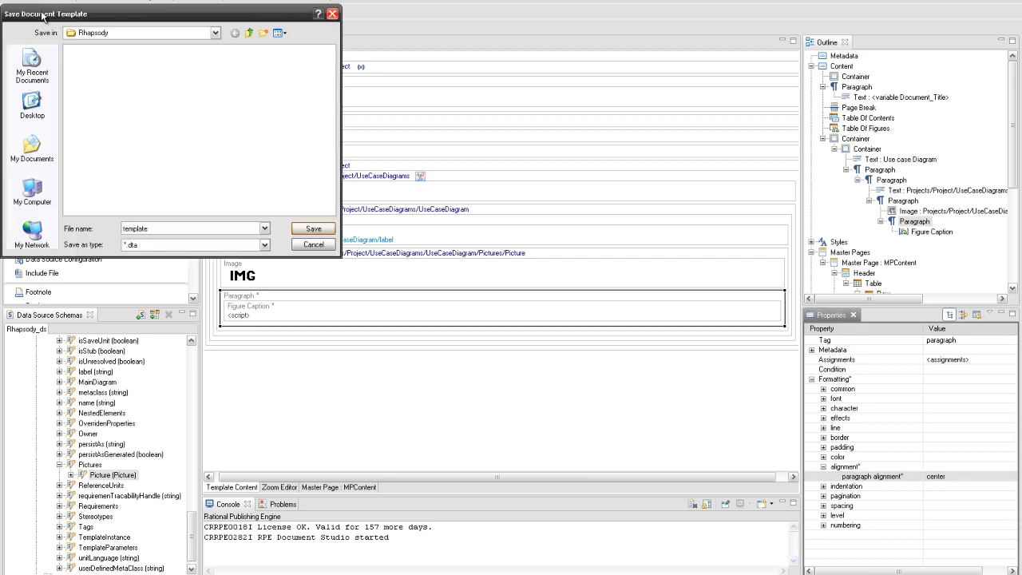
pyautogui.click(313, 229)
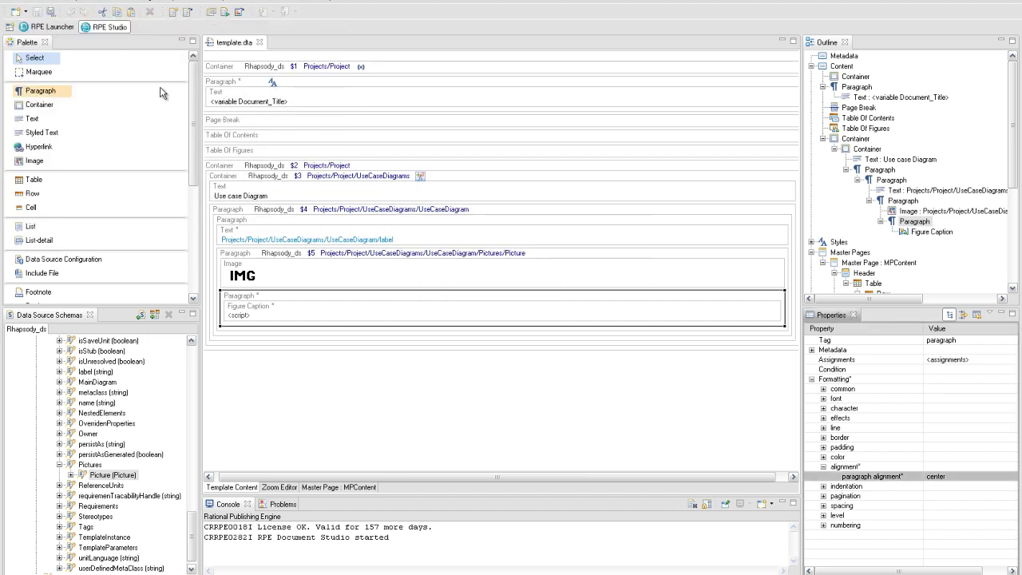
pyautogui.click(55, 27)
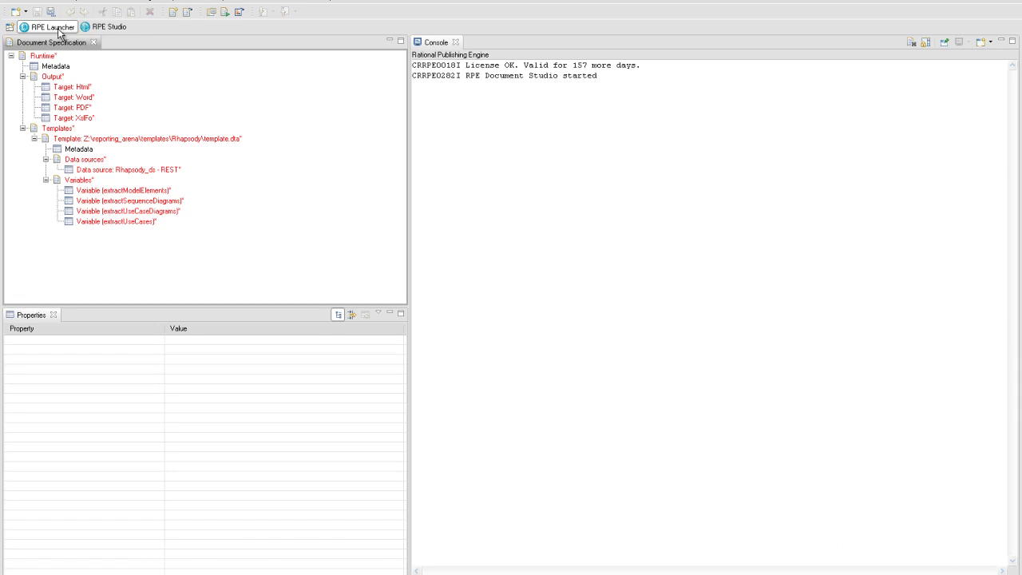
pyautogui.click(109, 172)
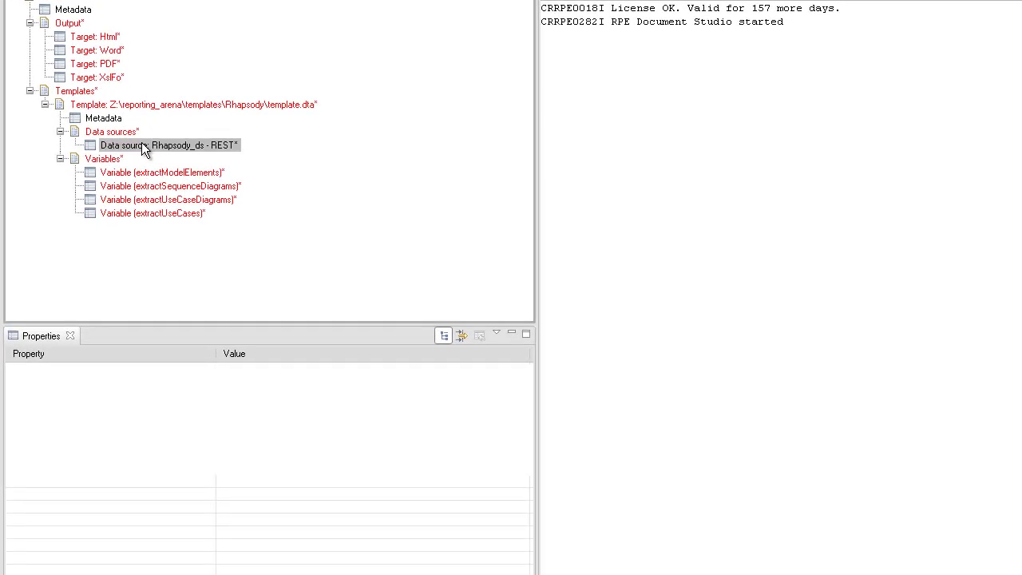
pyautogui.rightClick(144, 149)
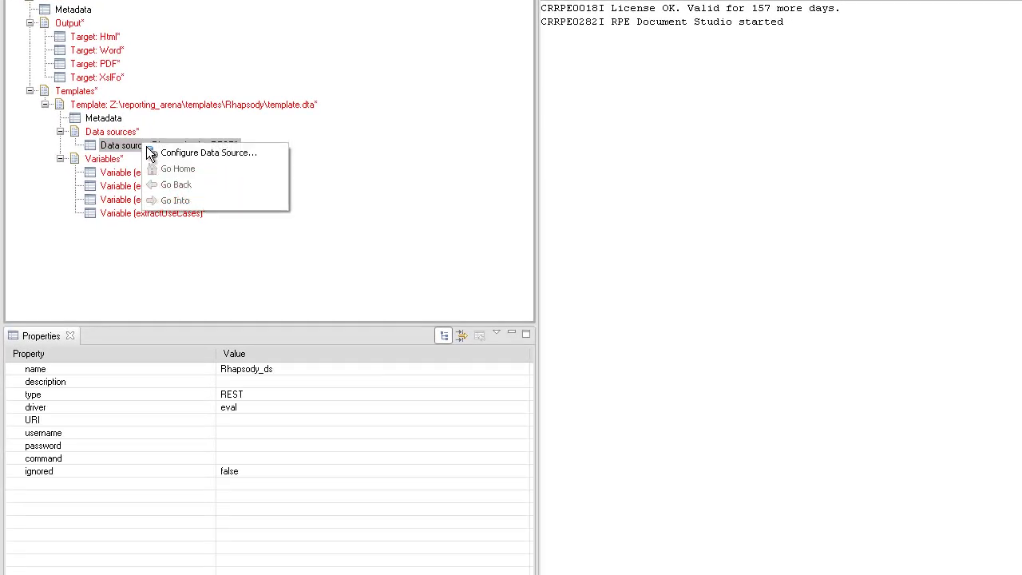
pyautogui.click(155, 154)
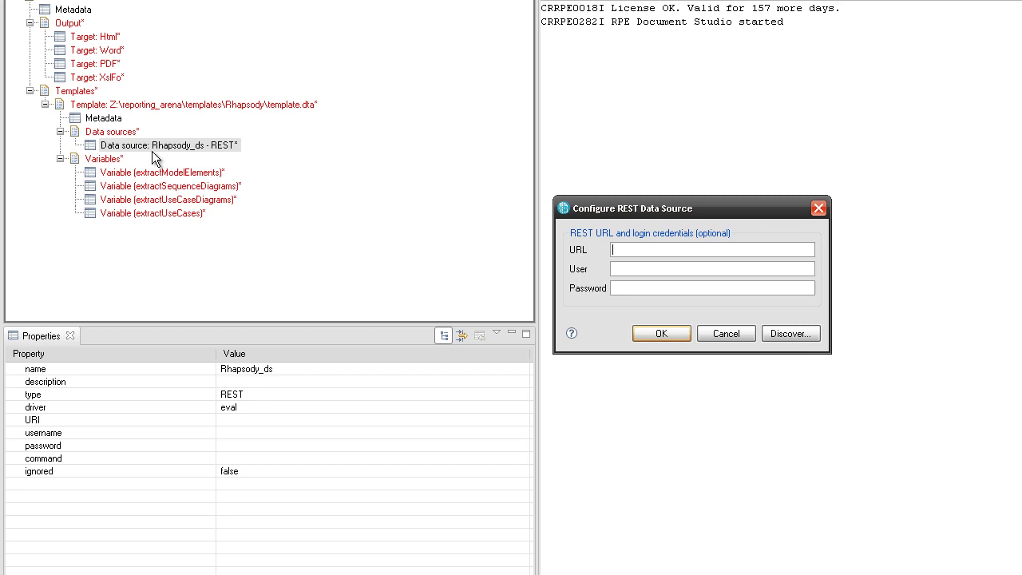
pyautogui.write('http://192.168.1.20:27463/Rational/')
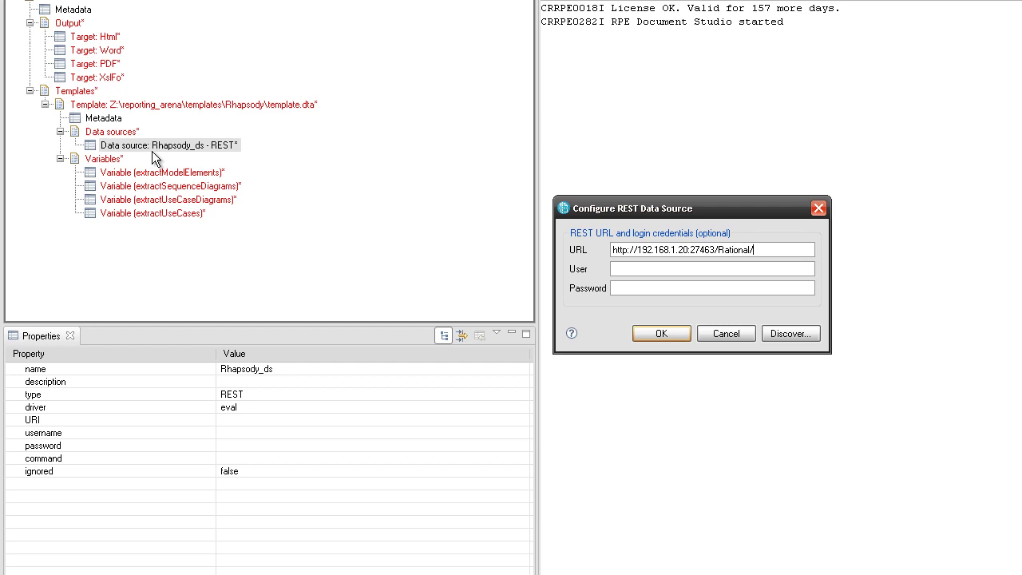
pyautogui.write('Rhapsody')
pyautogui.click(646, 334)
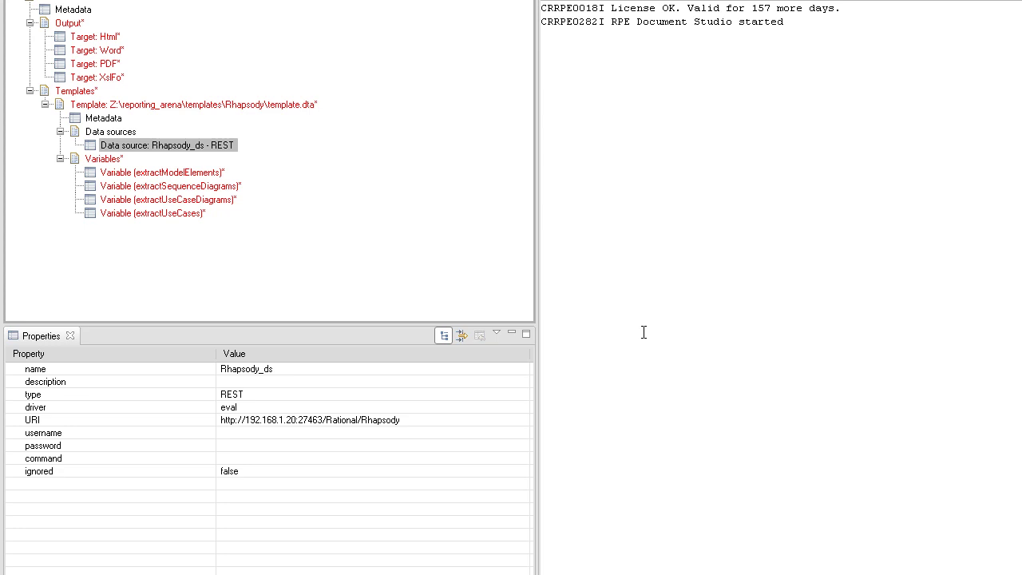
# Set the value of the extractUseCaseDiagrams variable to On
pyautogui.click(199, 201)
pyautogui.click(236, 432)
pyautogui.write('On')
pyautogui.press('Return')
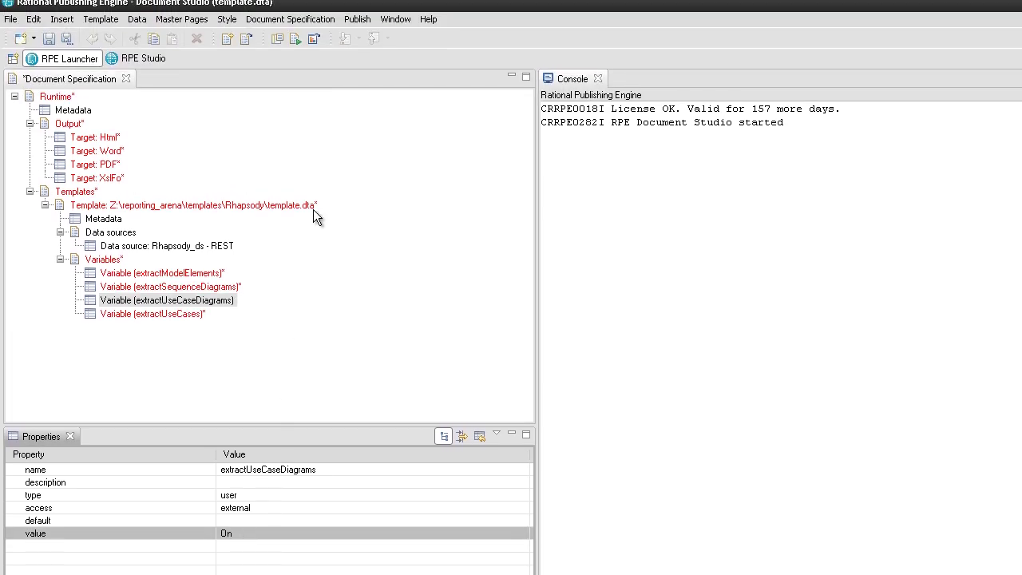